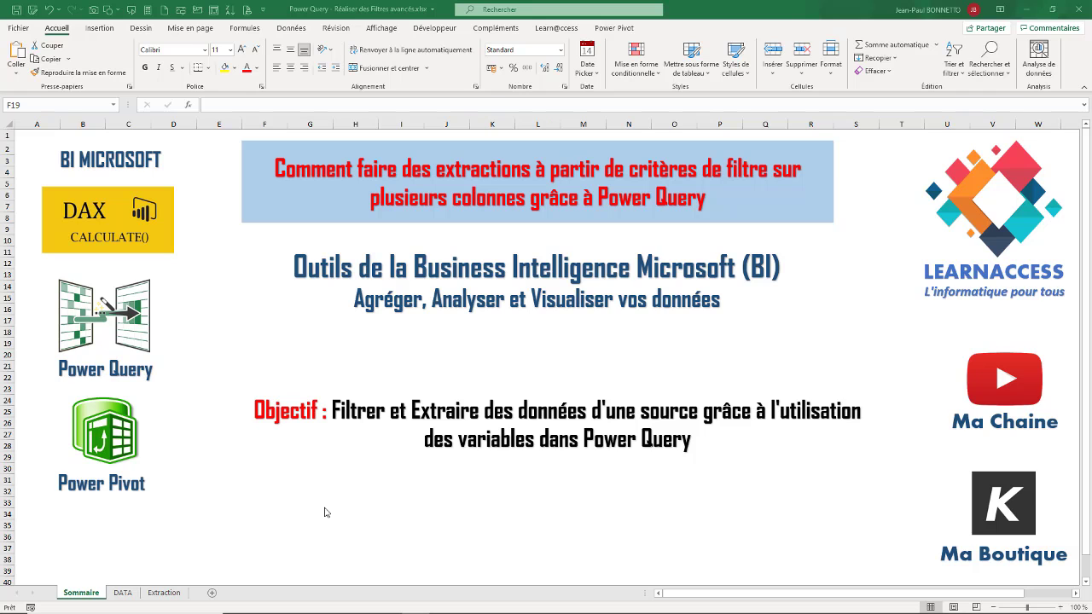
Go to the DATA sheet, with its client table and six-step Power Query plan.
click(122, 593)
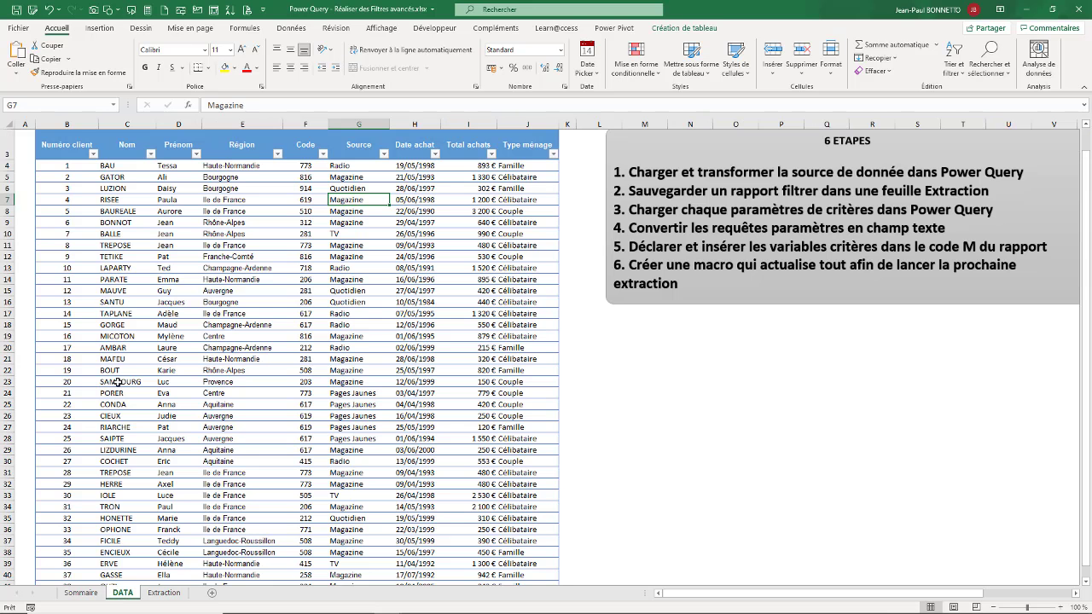
Point out client values such as Code 510, and highlight the Région and Source columns.
click(116, 268)
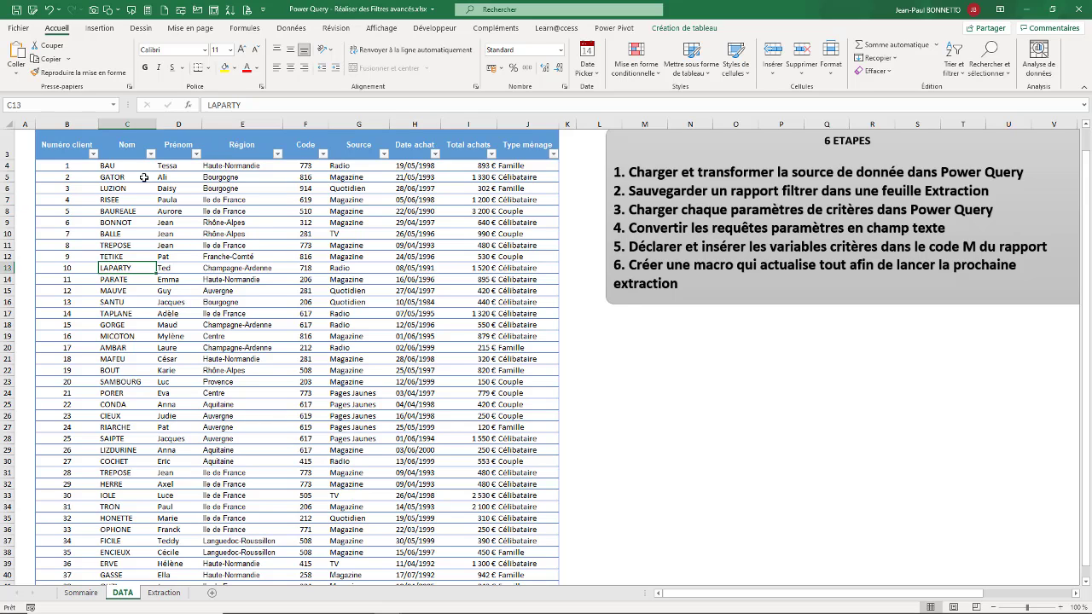
scroll(146, 179, down, 6)
scroll(146, 178, up, 7)
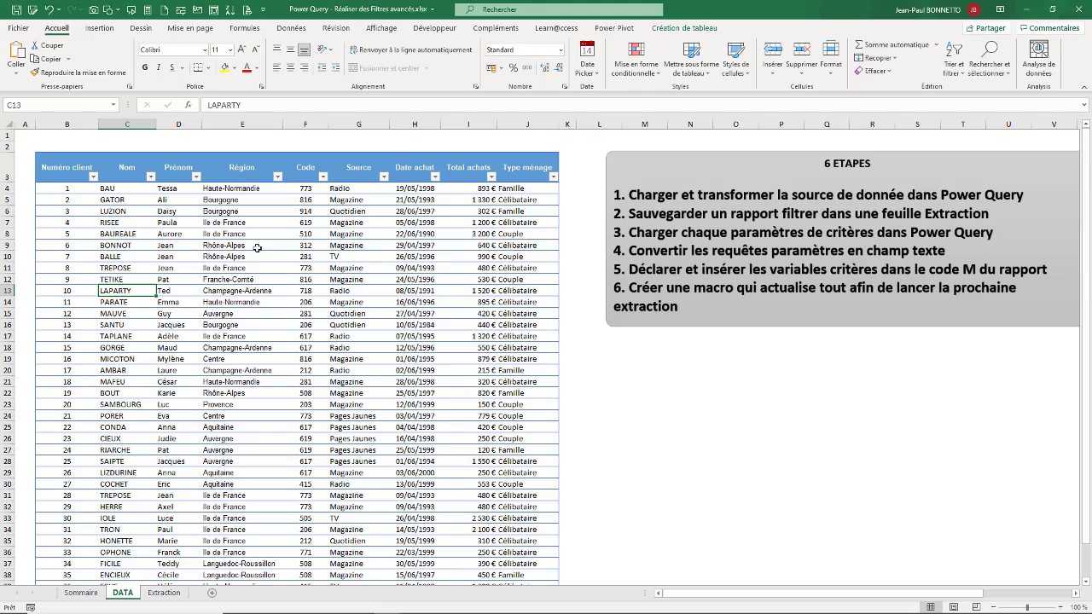
click(150, 246)
click(284, 234)
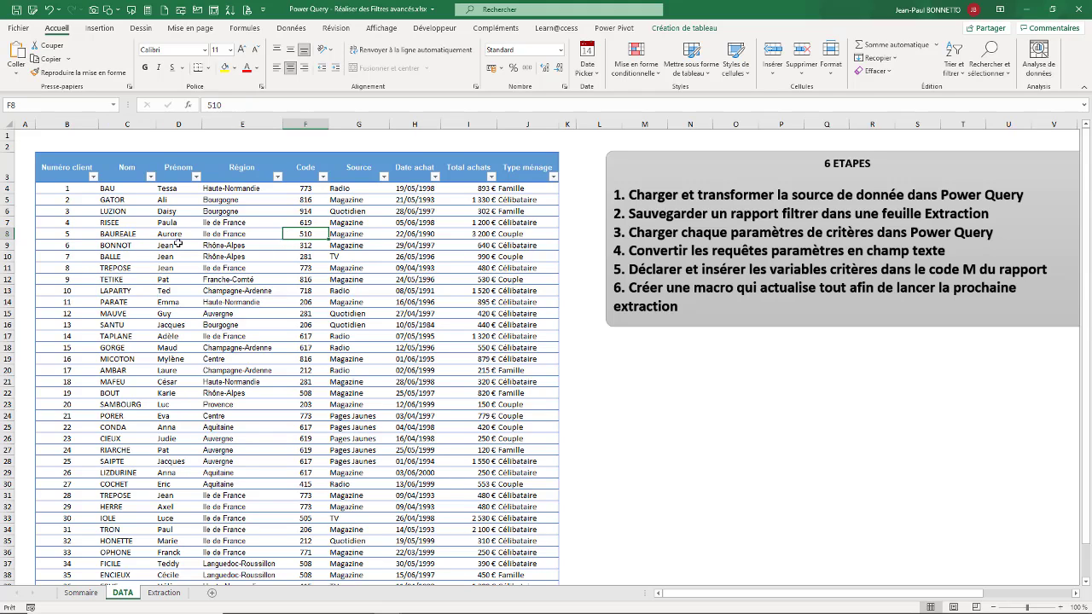
drag(223, 189, 248, 427)
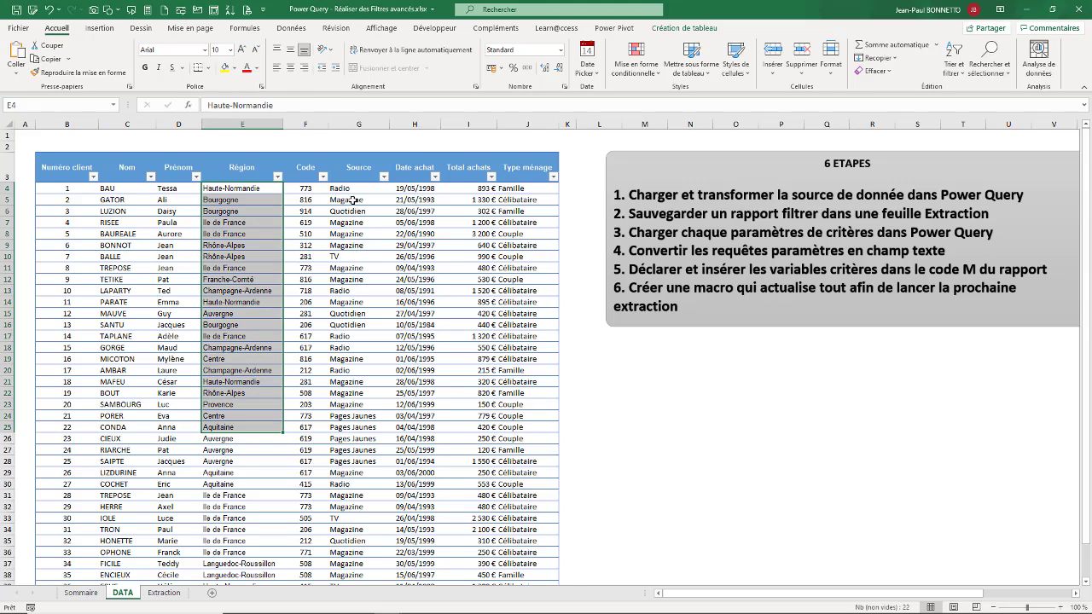
drag(352, 187, 358, 393)
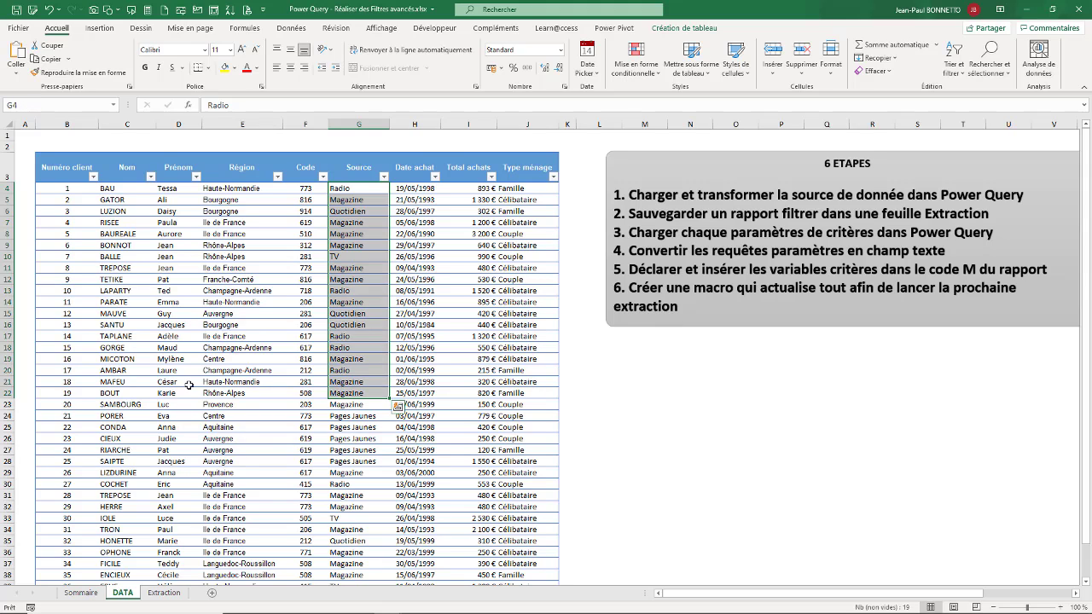
Show the Extraction sheet and the area where extracted data will appear.
click(220, 269)
click(164, 593)
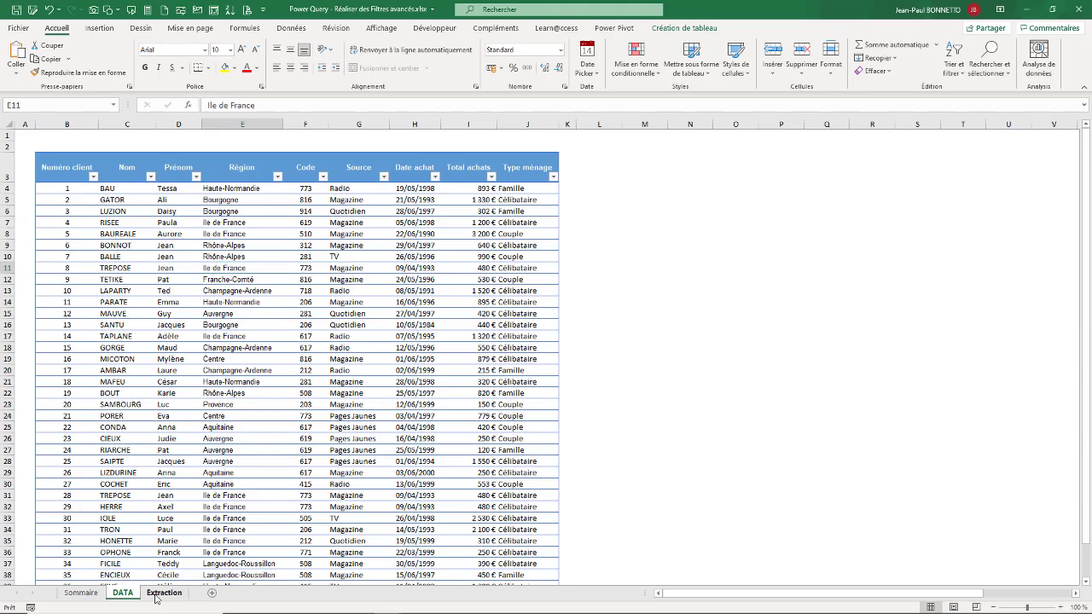
mouse_move(344, 203)
mouse_down()
mouse_move(605, 215)
mouse_move(763, 457)
mouse_up()
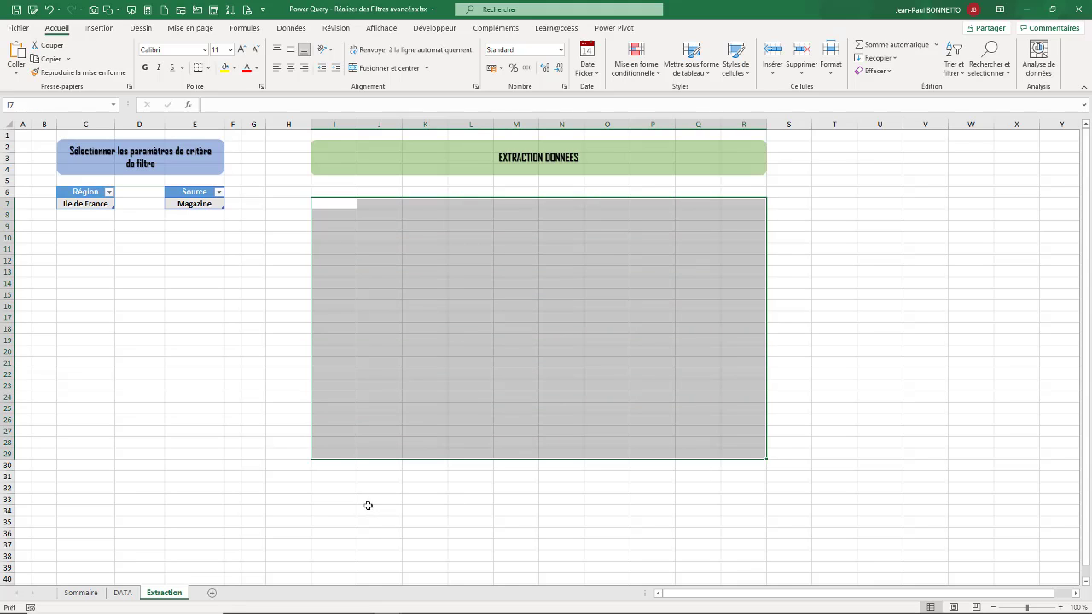
Check the Région (Ile de France) and Source (Magazine) dropdown lists in C7 and E7.
click(85, 203)
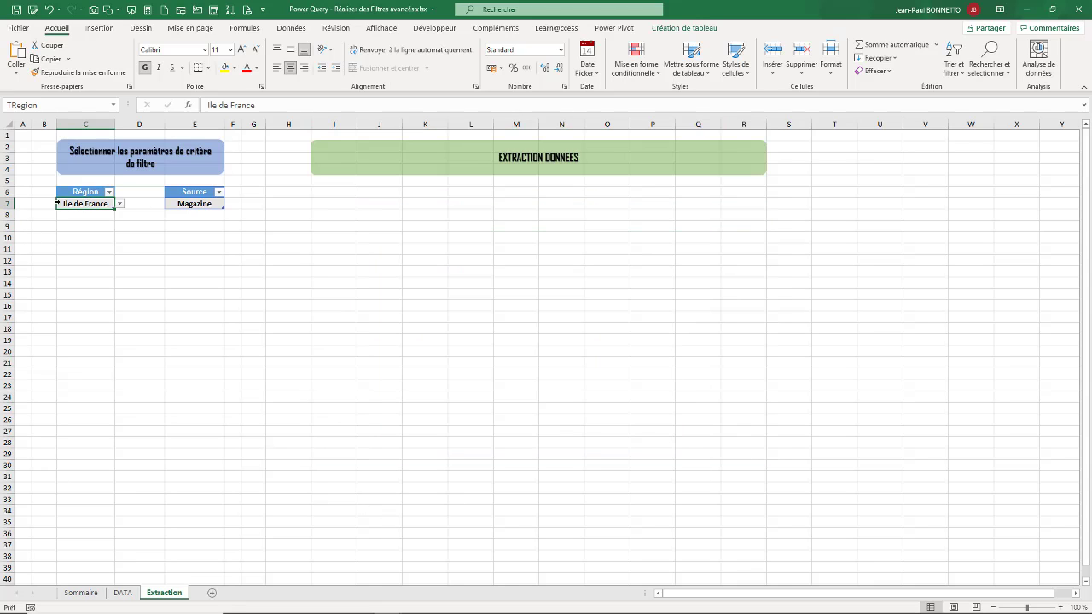
click(119, 204)
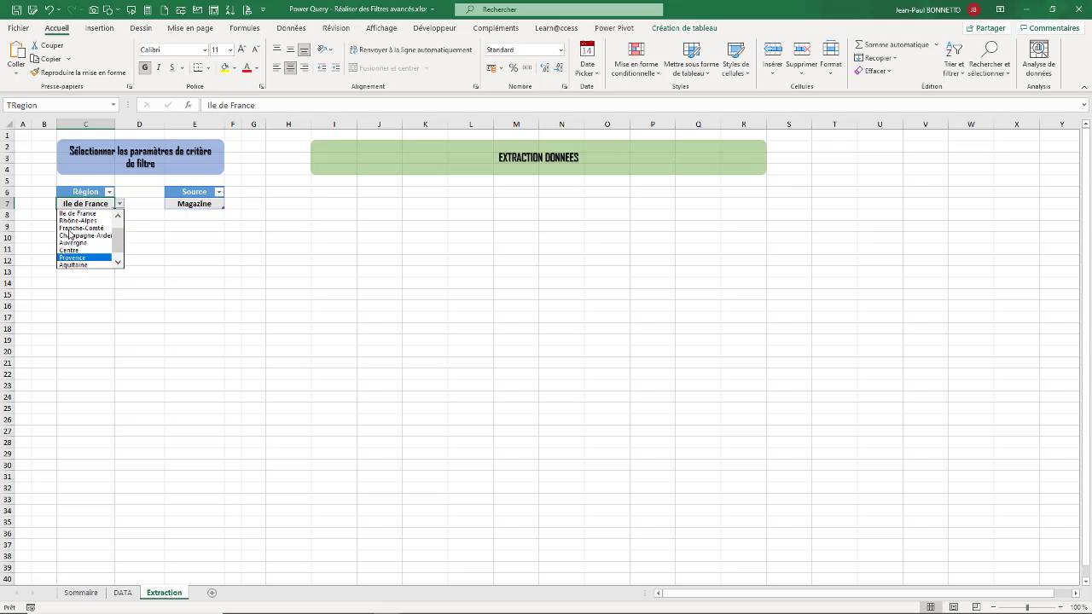
click(198, 203)
click(198, 203)
click(228, 203)
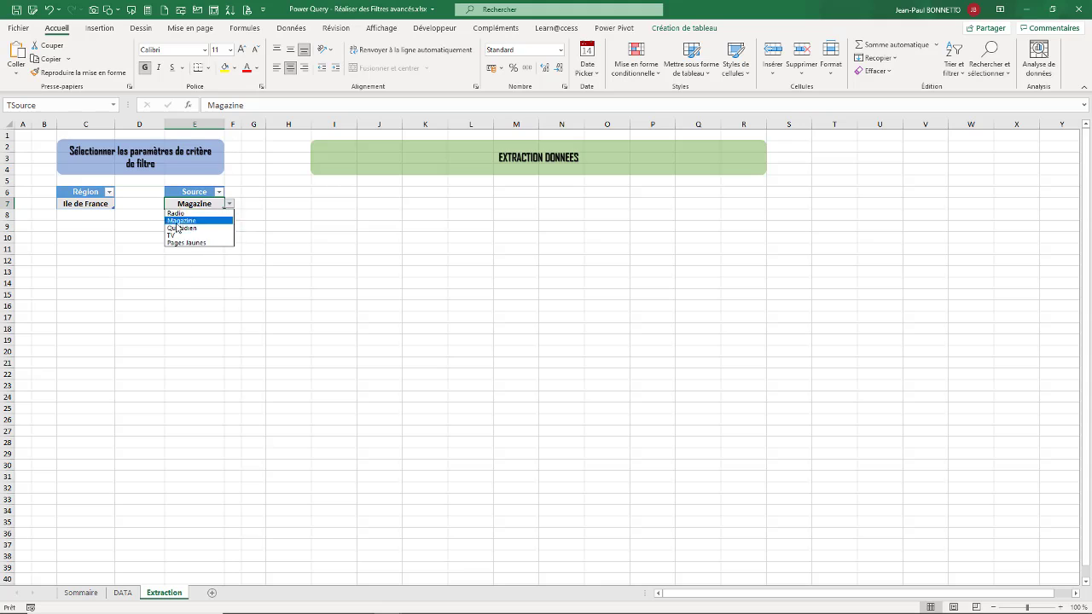
key(Escape)
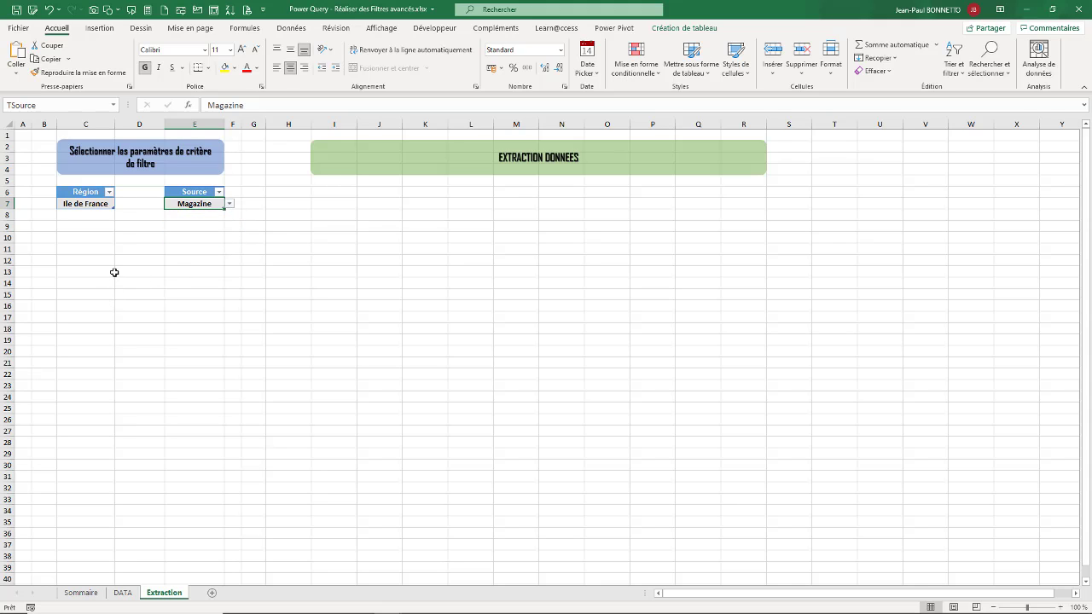
Mark the I6:S23 results area, then return to the DATA sheet.
click(115, 271)
click(160, 238)
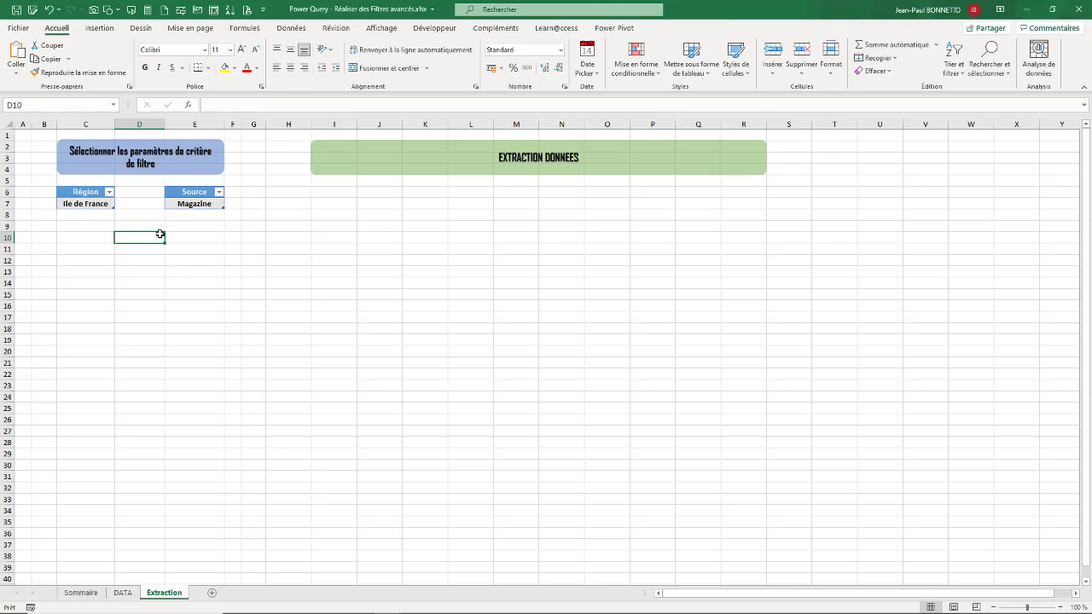
click(104, 290)
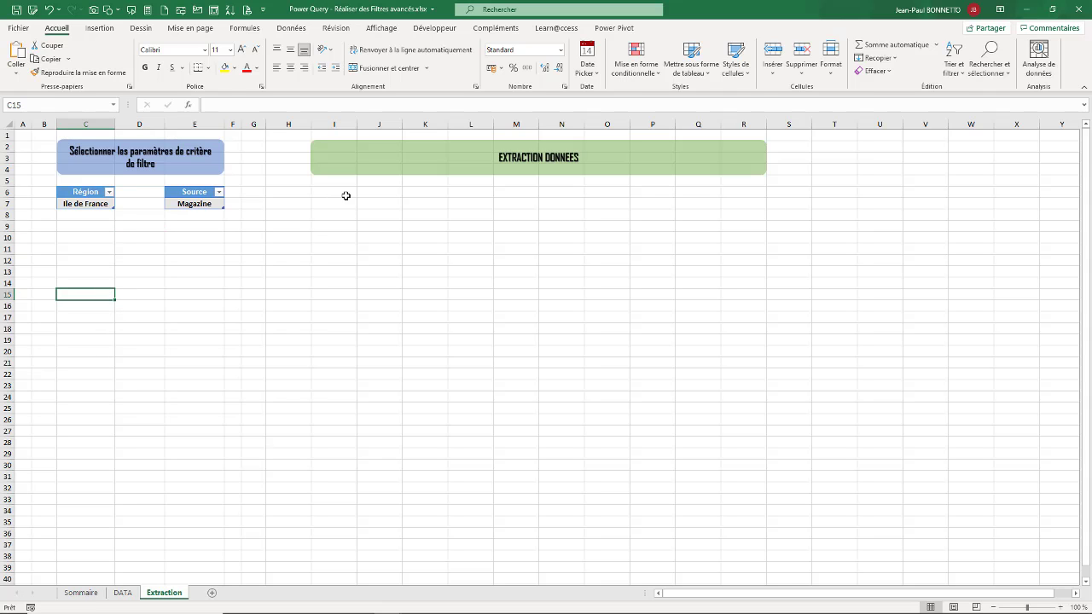
mouse_move(344, 195)
mouse_down()
mouse_move(779, 352)
mouse_move(731, 378)
mouse_up()
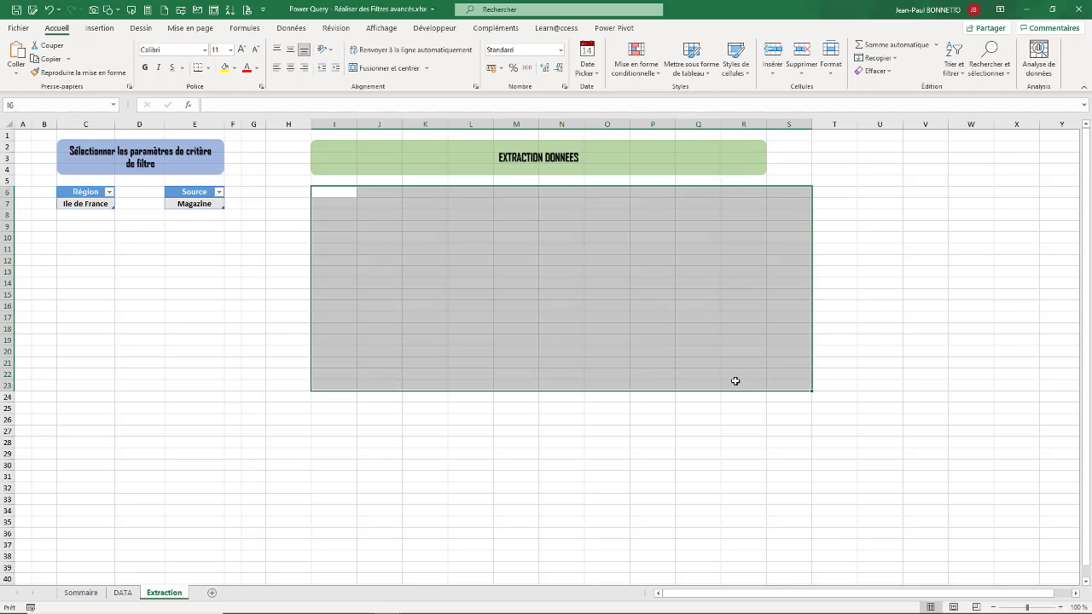
click(122, 593)
click(122, 593)
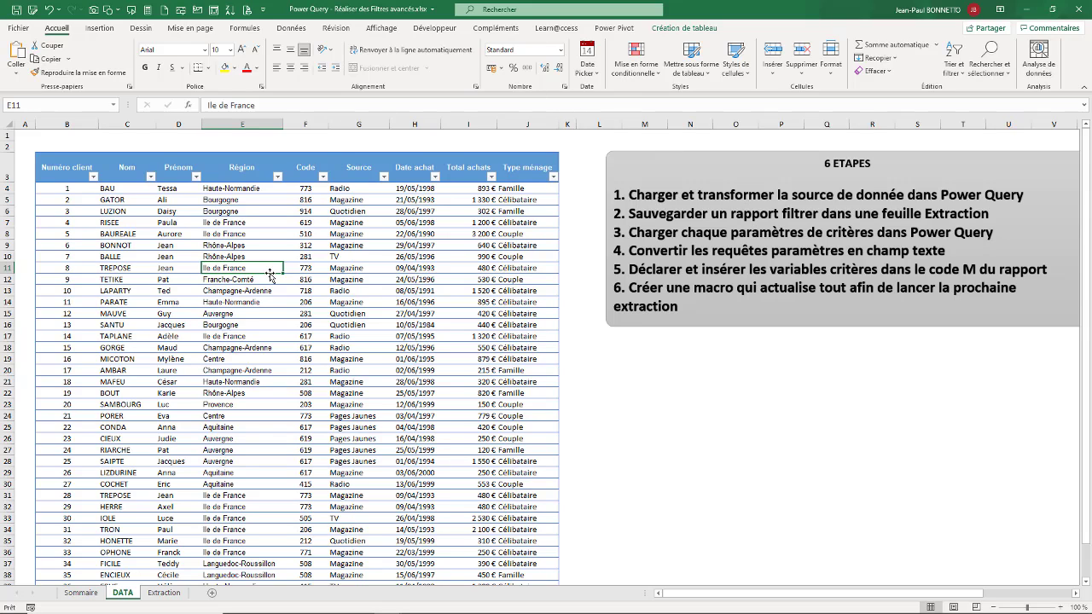
click(261, 223)
click(247, 210)
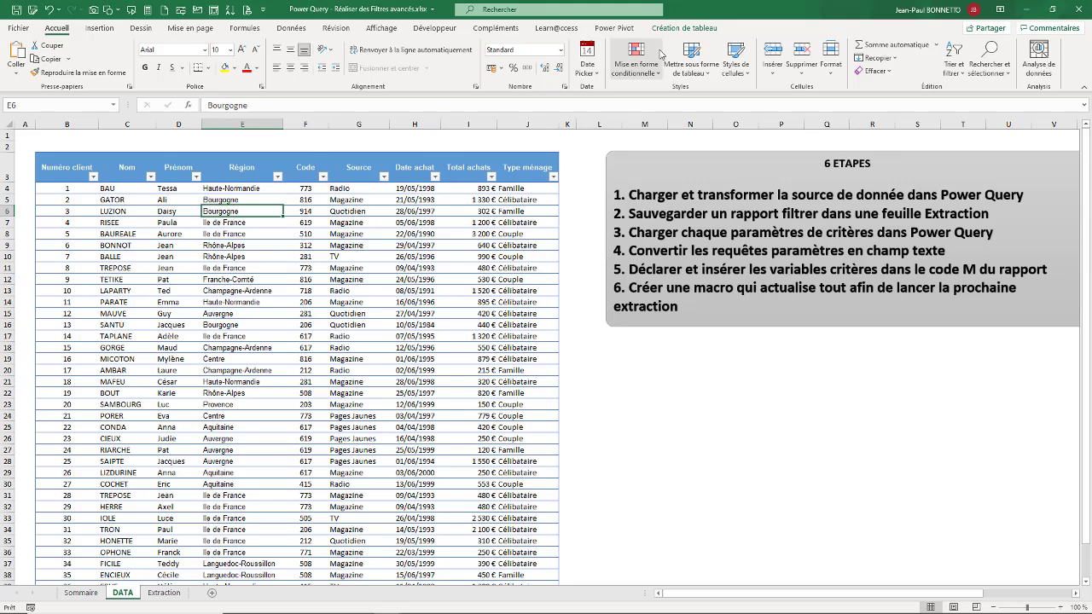
click(682, 30)
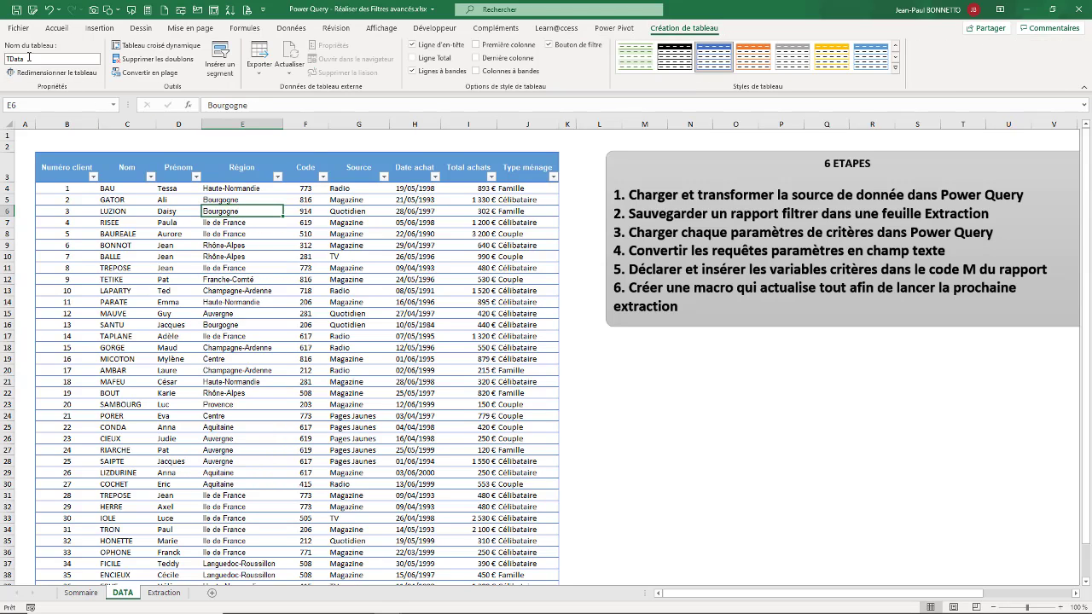
click(188, 245)
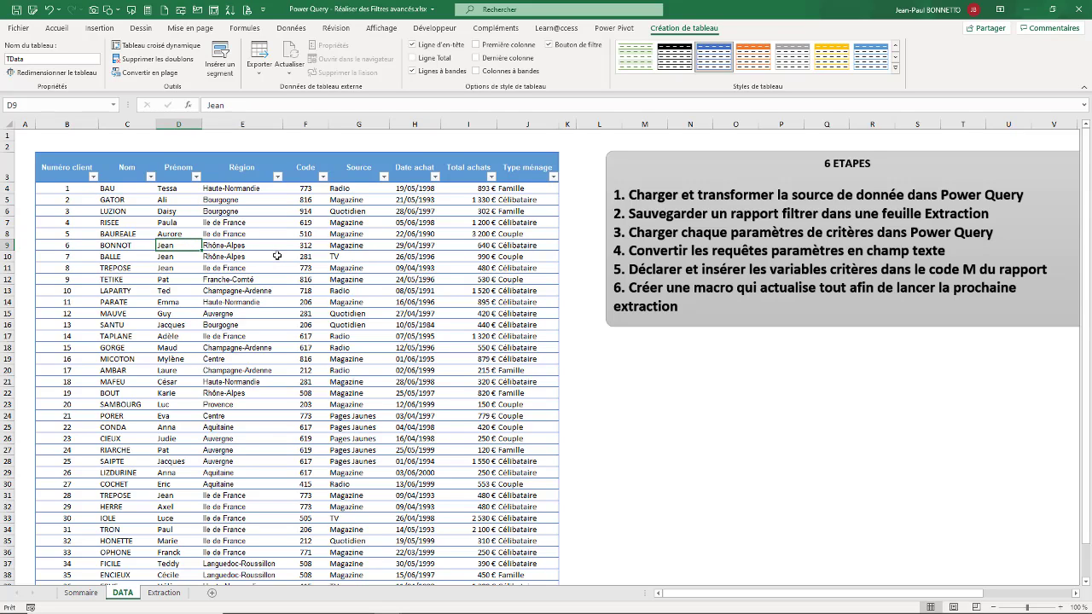
key(Right)
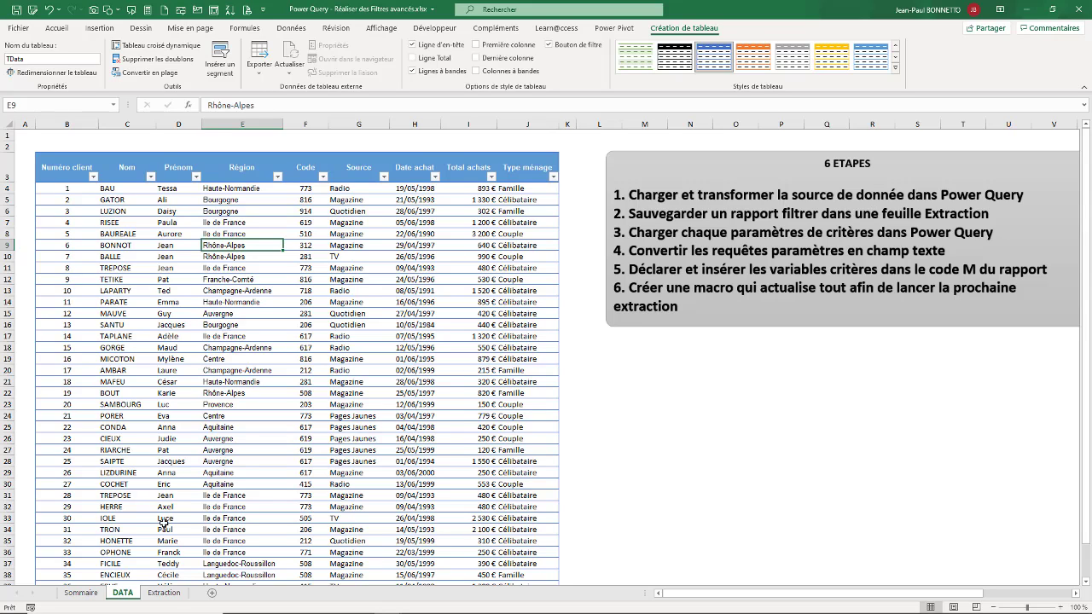
click(175, 595)
click(95, 203)
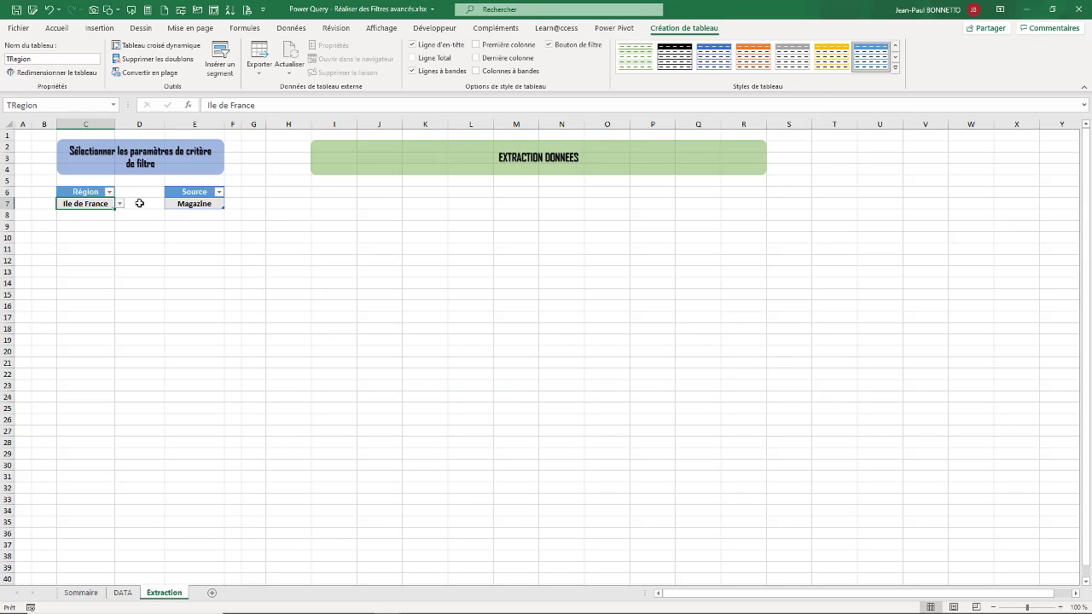
click(204, 203)
mouse_move(342, 197)
mouse_down()
mouse_move(625, 209)
mouse_move(729, 405)
mouse_up()
click(122, 593)
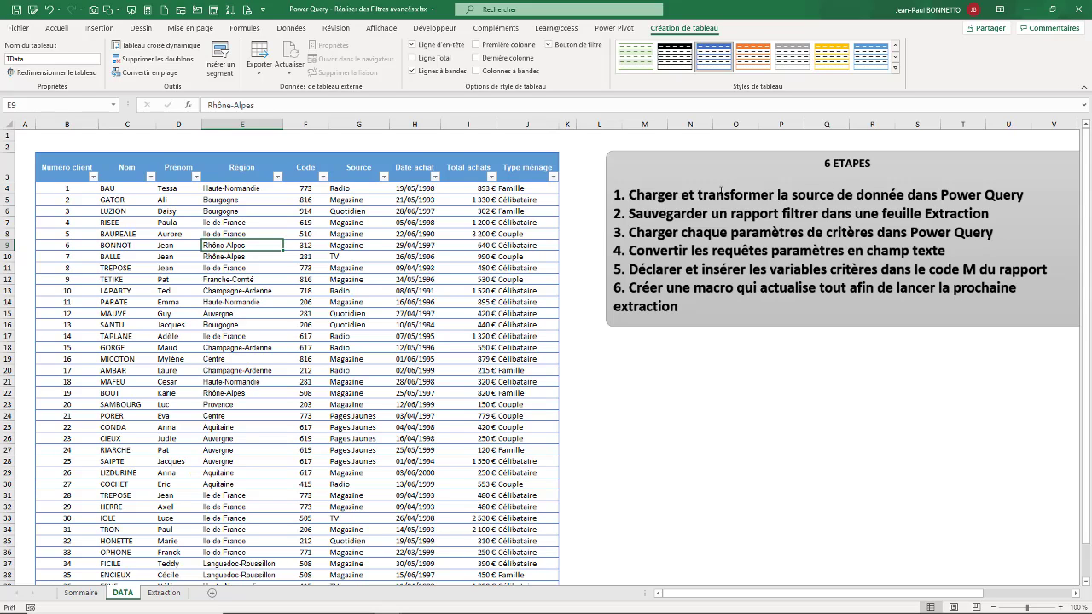
click(246, 264)
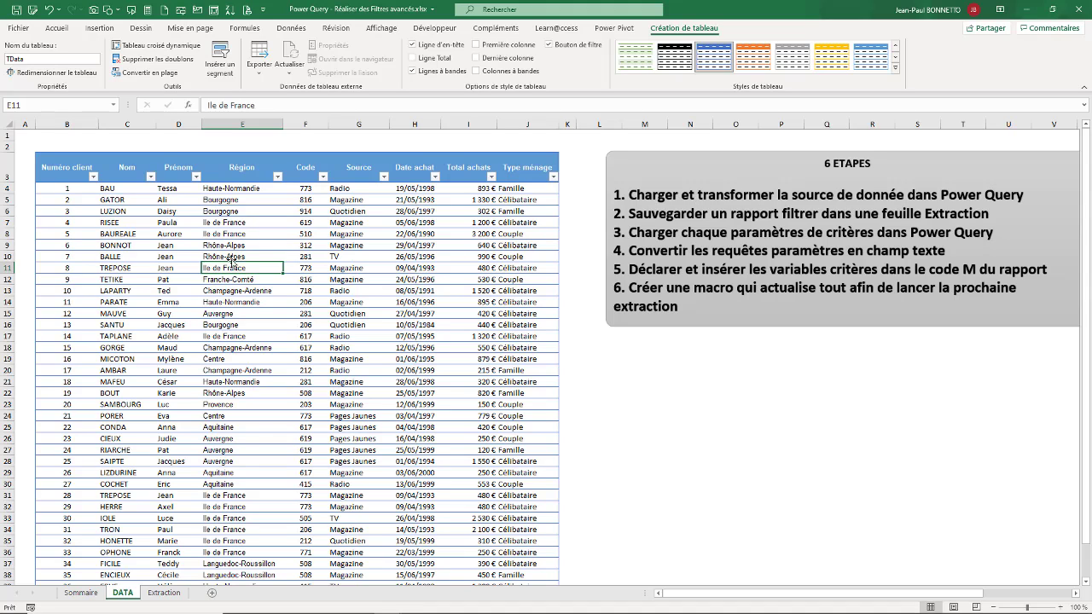
click(230, 246)
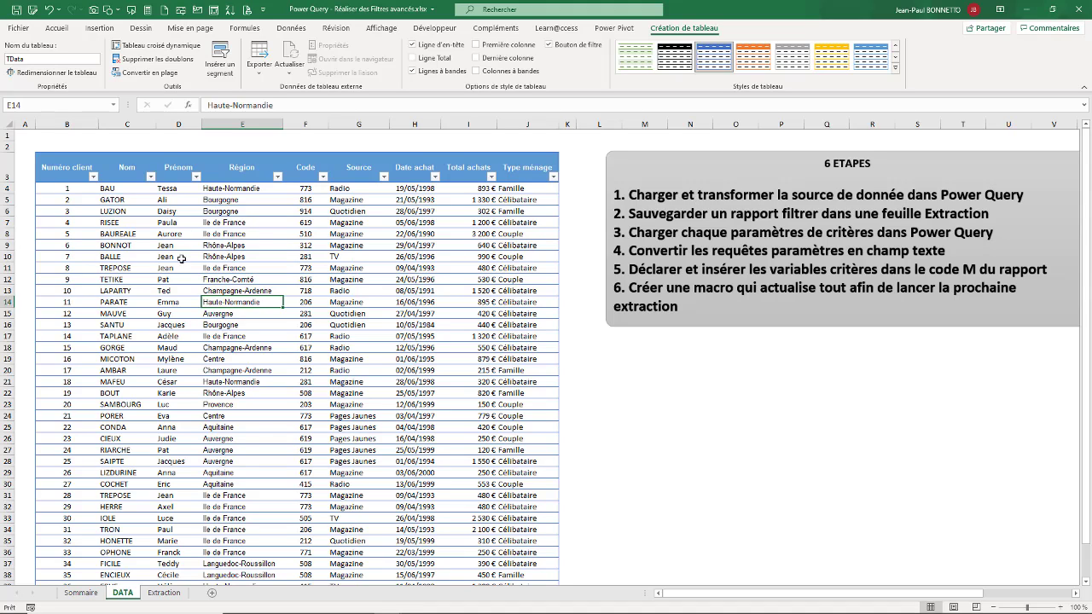
click(199, 249)
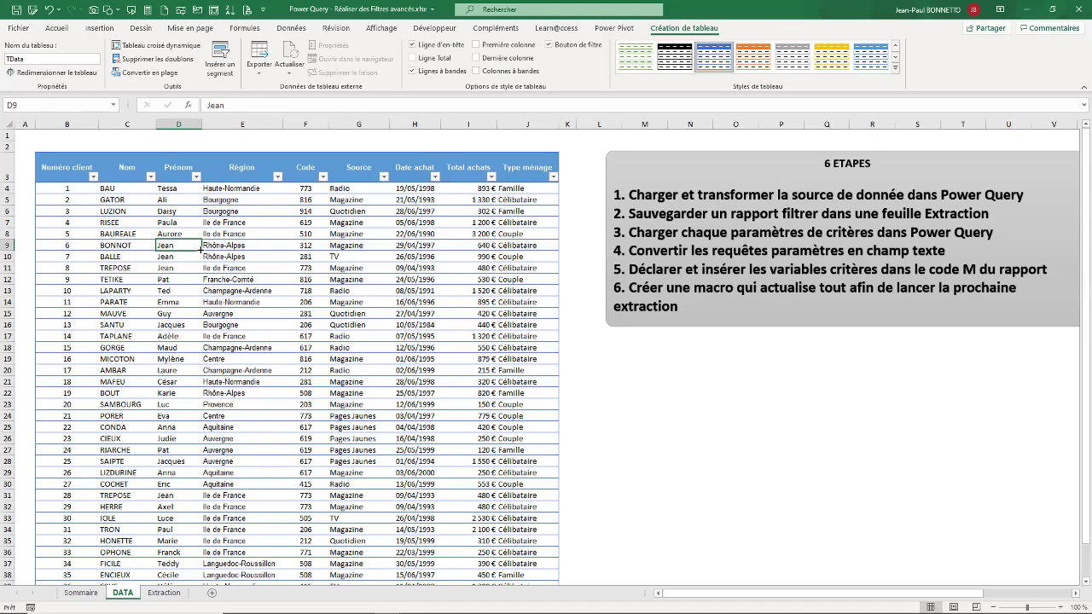
Load the TData table into Power Query with Données > À partir de Tableau ou d'une Plage.
click(300, 33)
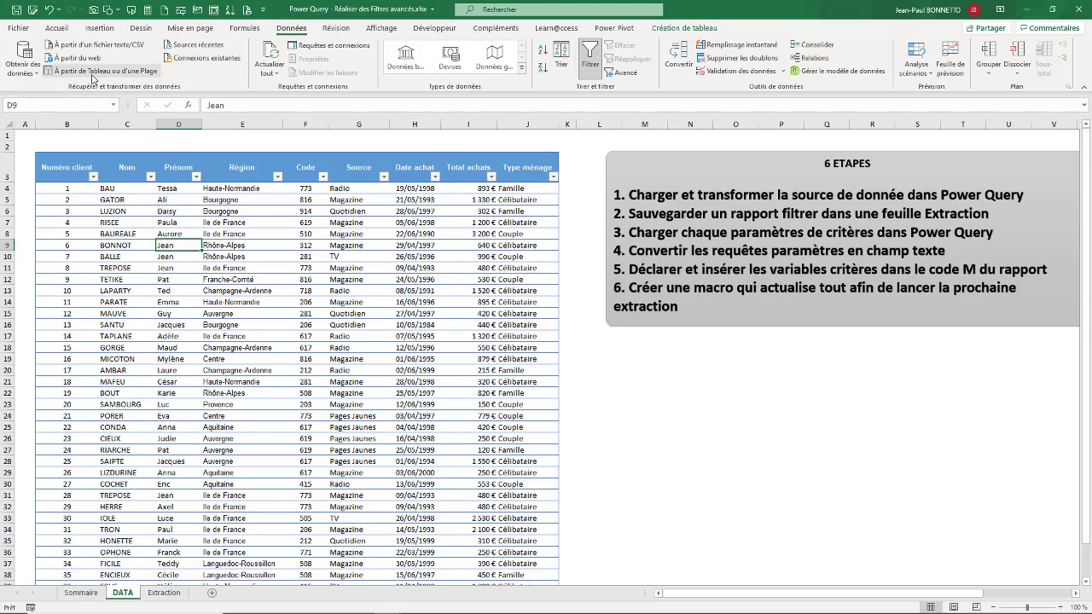
click(95, 71)
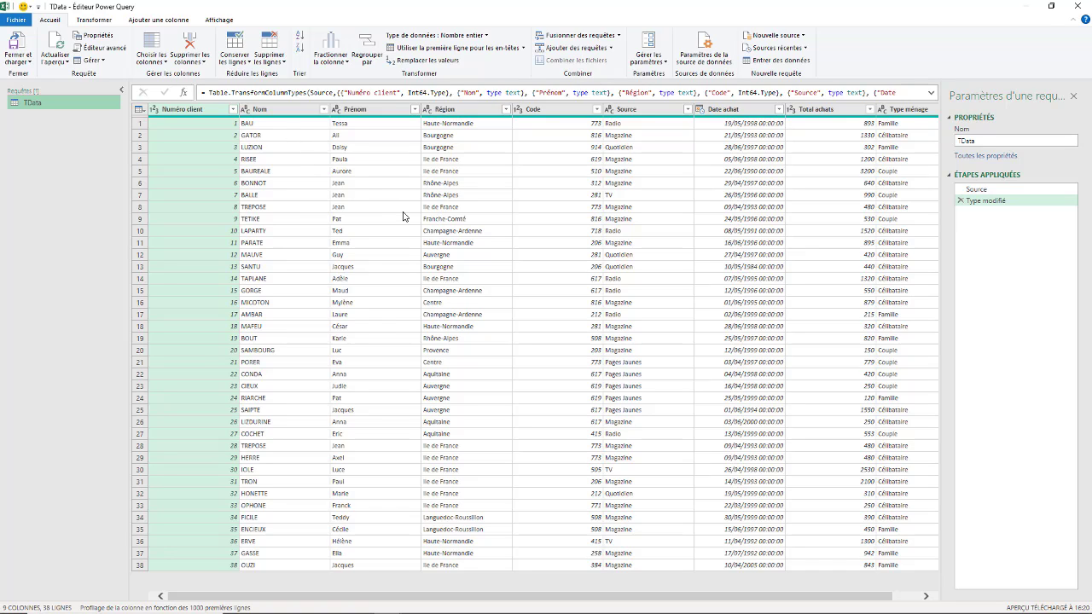
Rename the query from TData to RapportFinal.
click(976, 139)
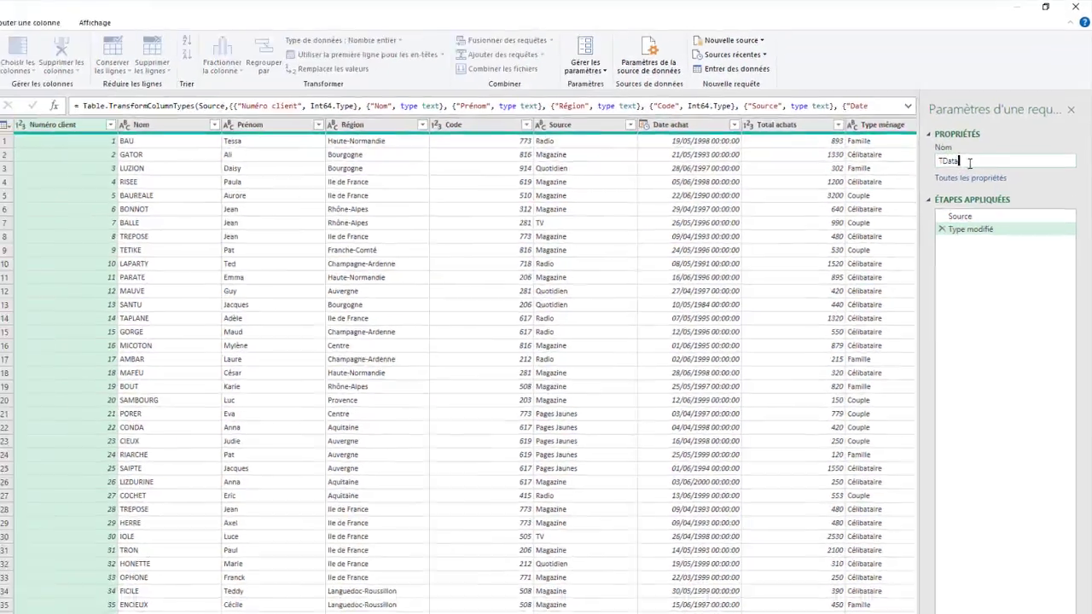
double_click(969, 163)
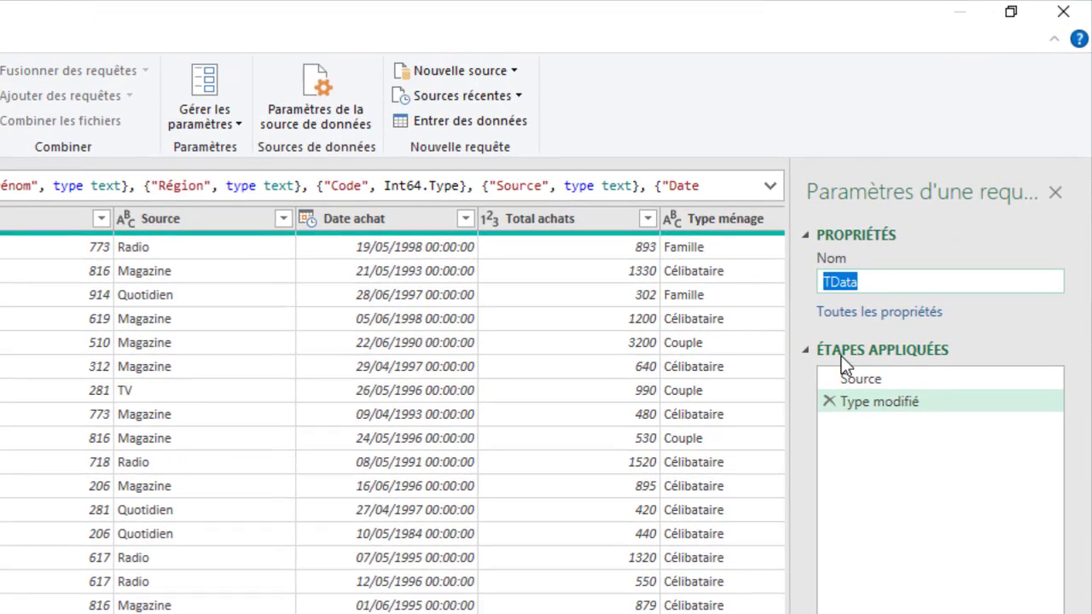
text(Rapport)
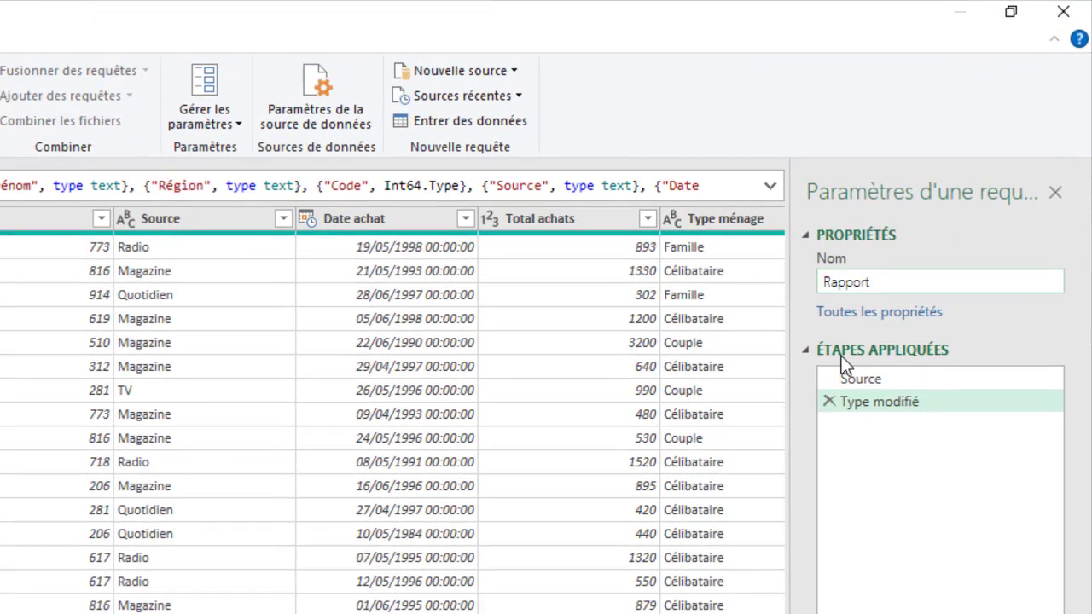
text(Final)
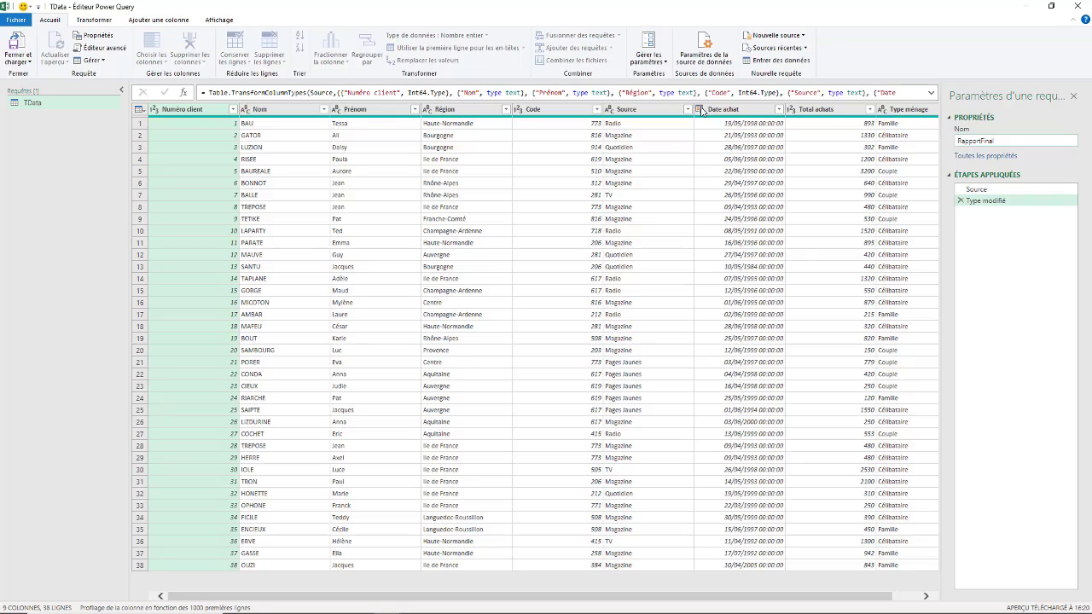
key(Return)
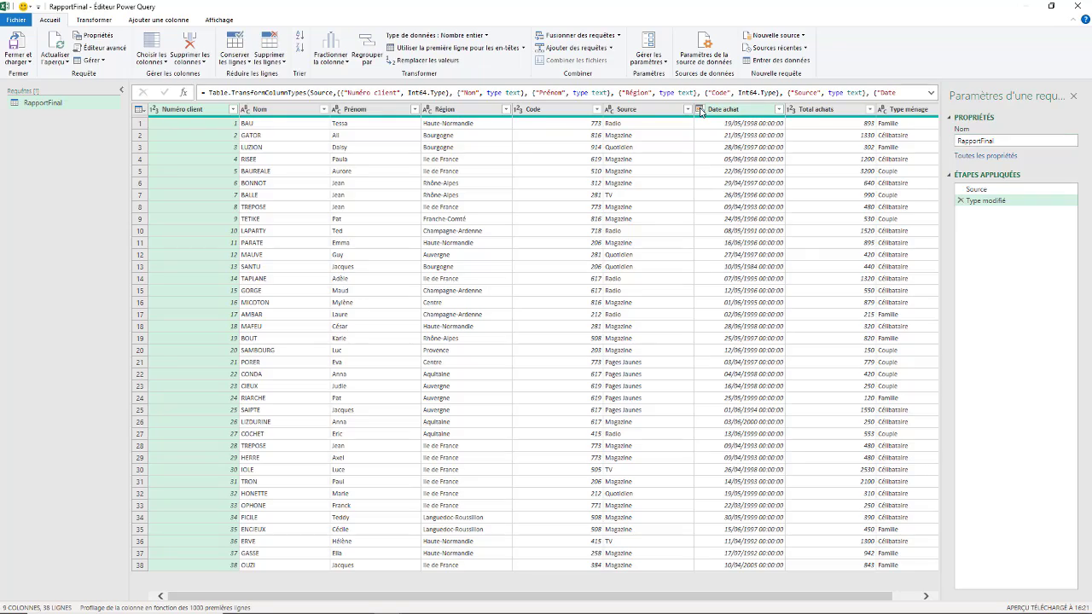
Change Date achat to the Date type, replacing the current conversion.
click(699, 111)
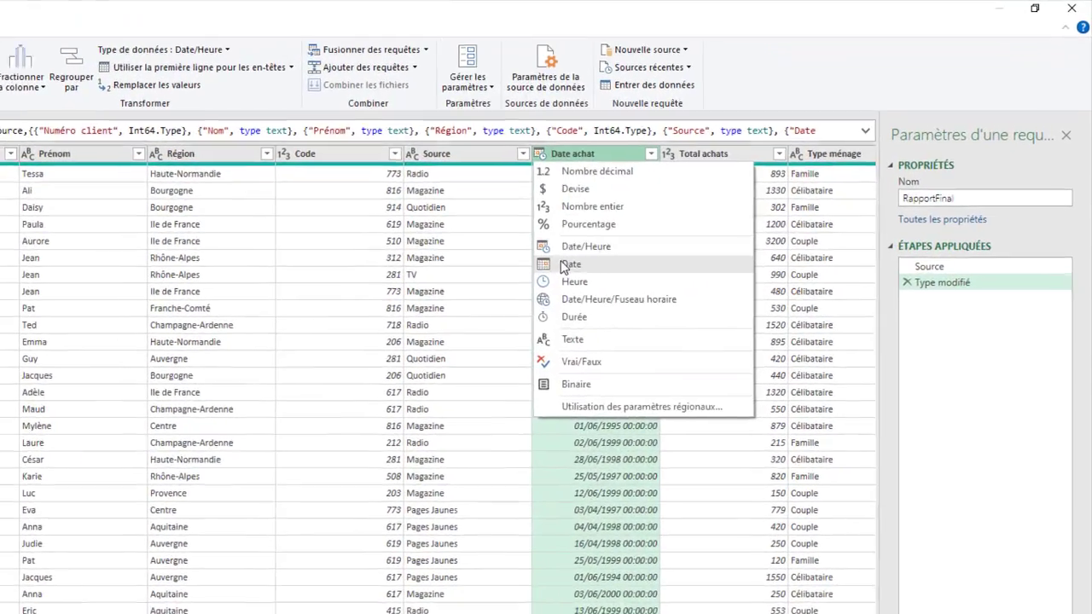
click(727, 190)
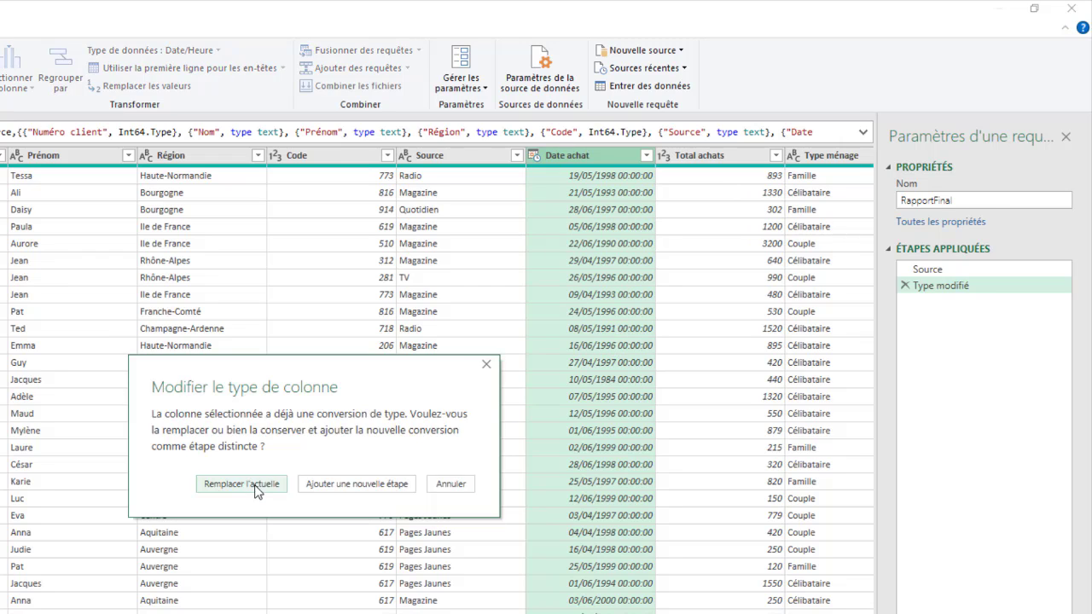
click(260, 486)
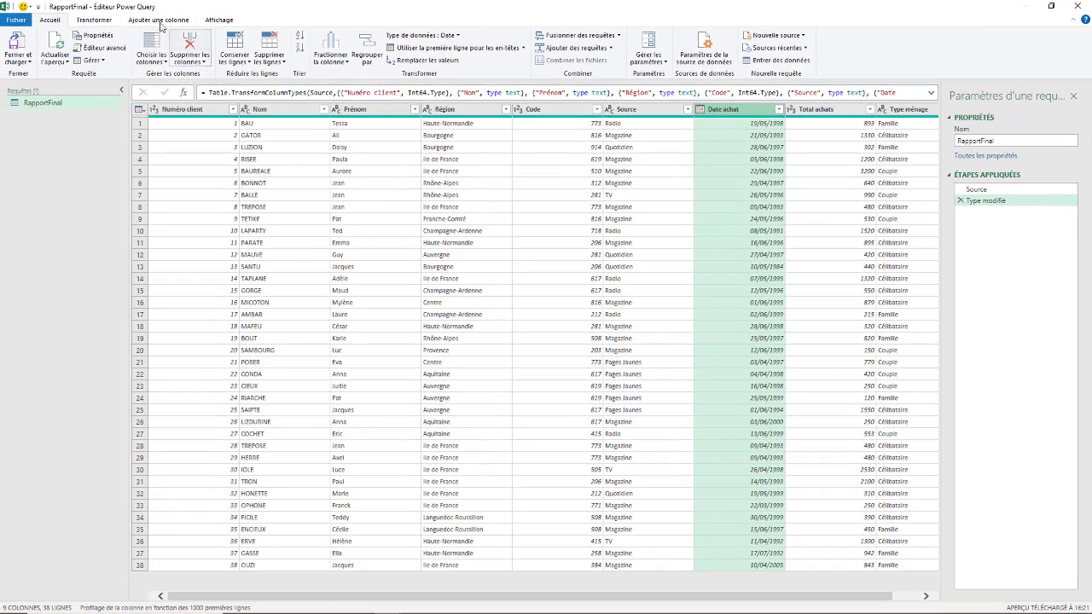
Add a custom column Nom Client with the formula [Prénom]&" "&[Nom].
click(159, 20)
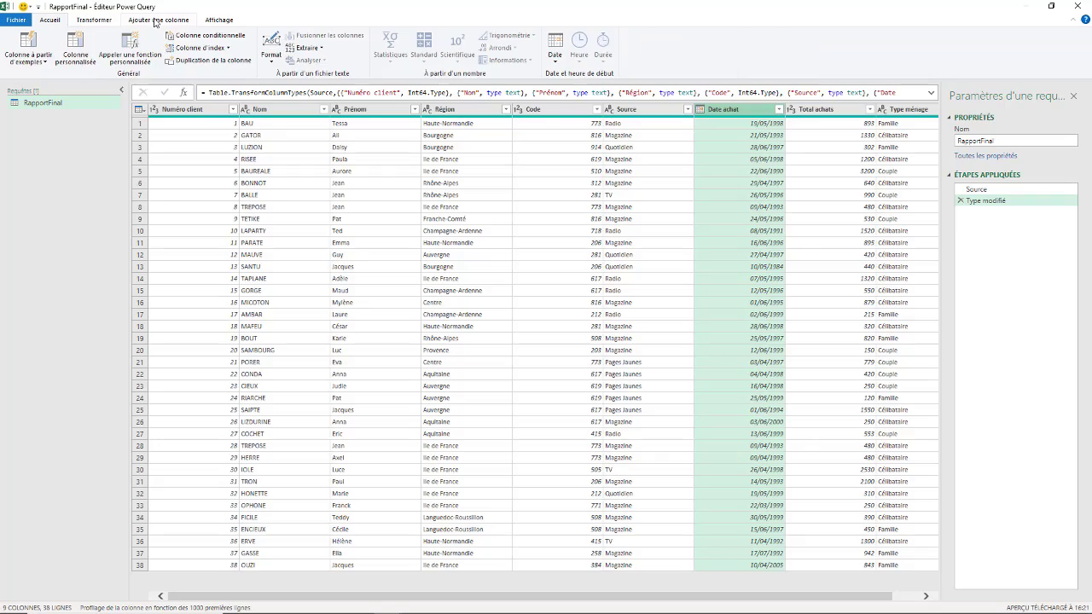
click(84, 44)
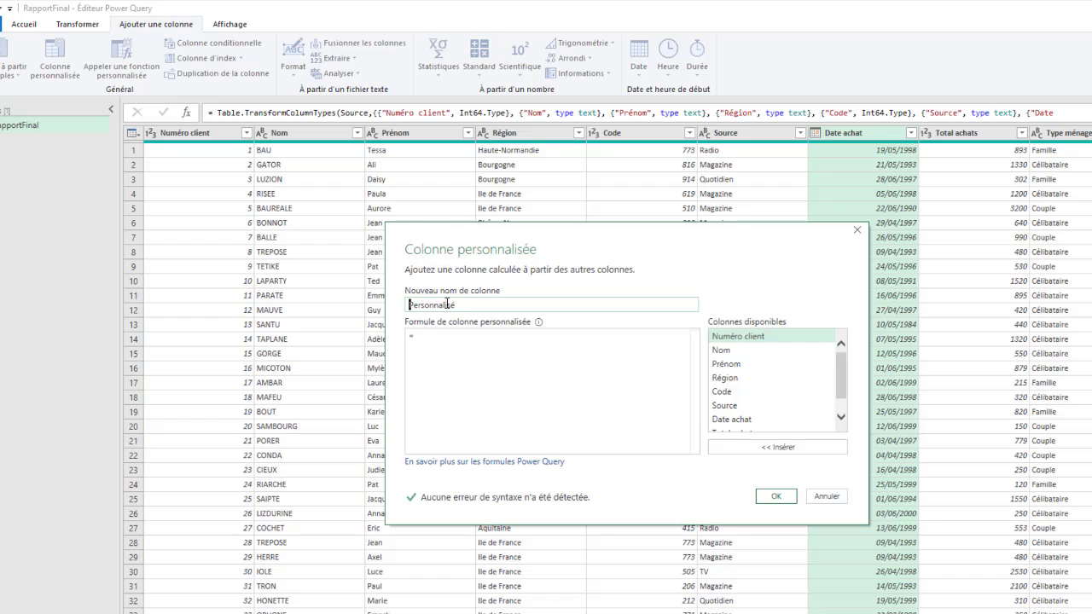
key(ctrl+a)
text(N)
text(om)
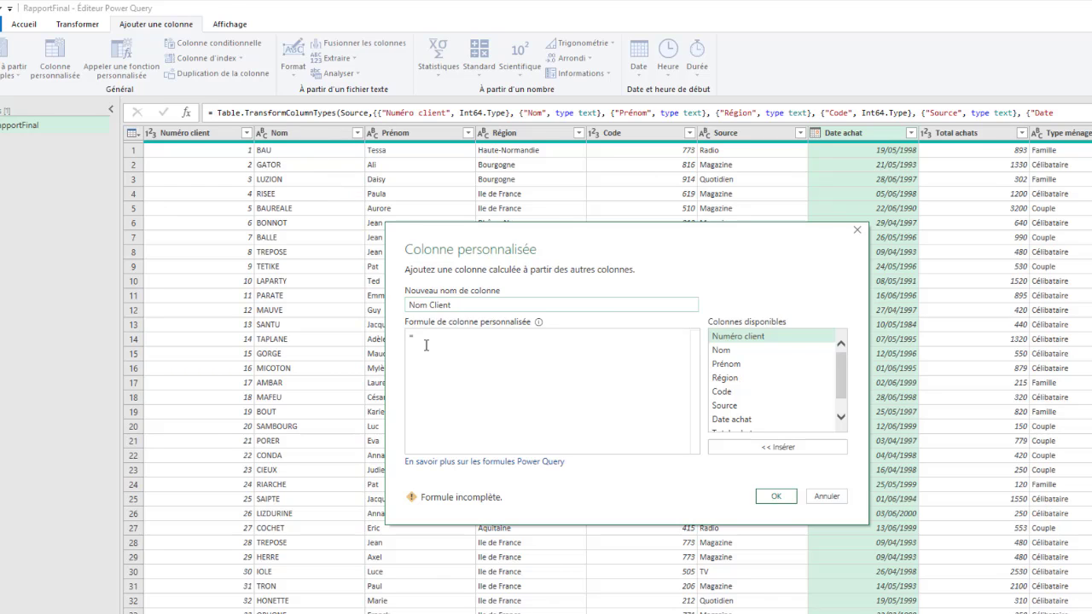
click(722, 367)
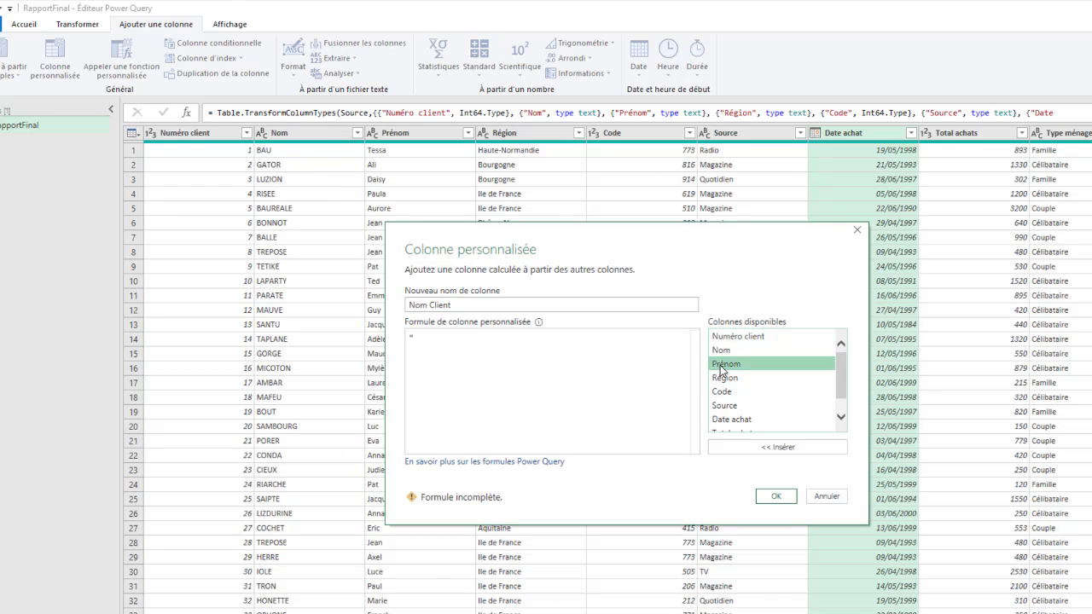
double_click(722, 368)
text(&)
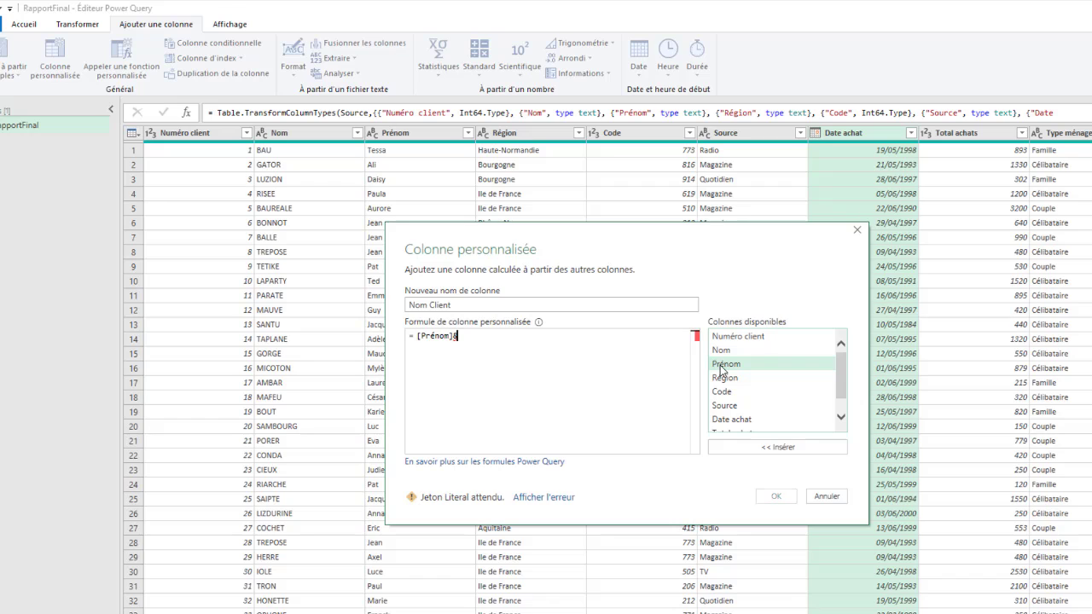
text("")
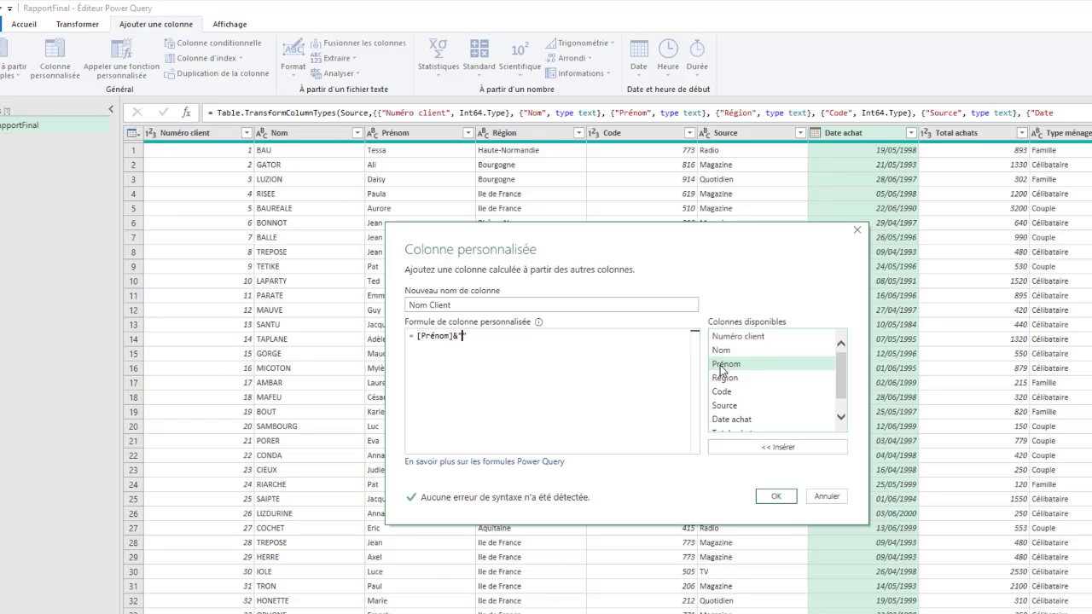
text( &)
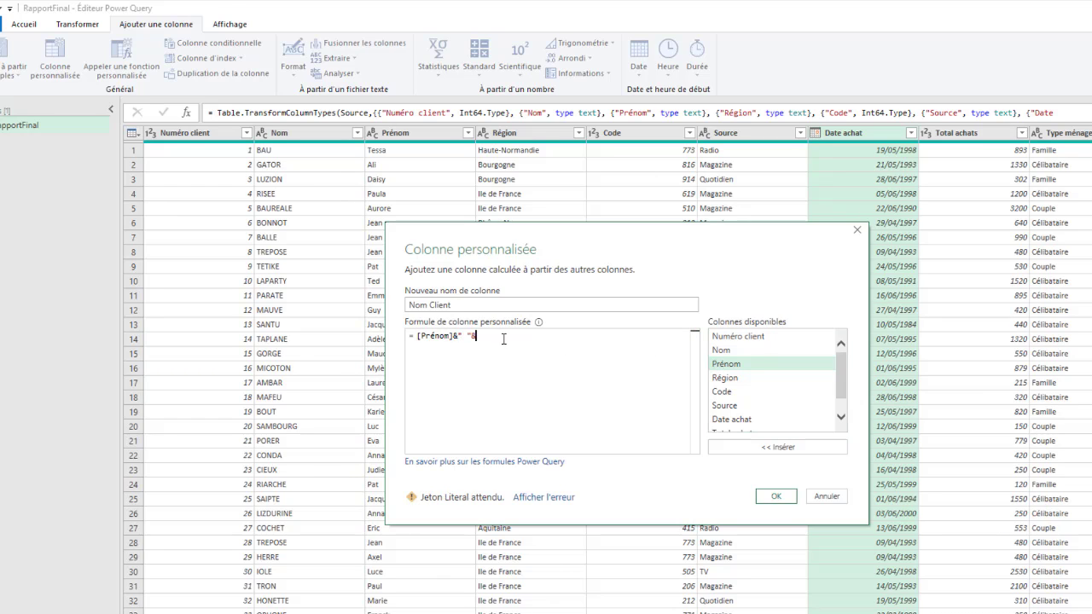
double_click(731, 351)
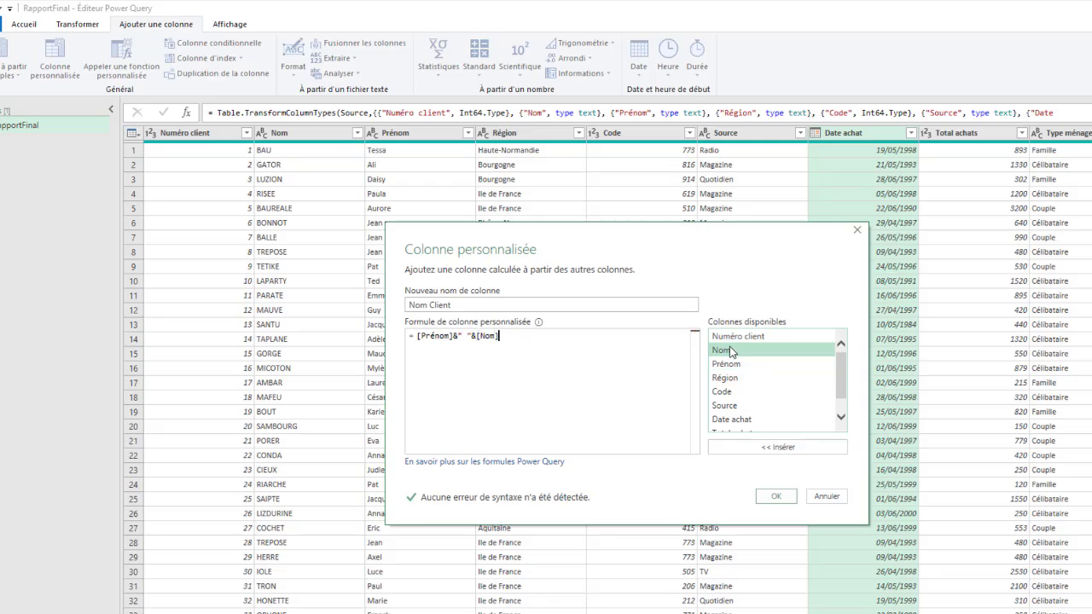
click(765, 499)
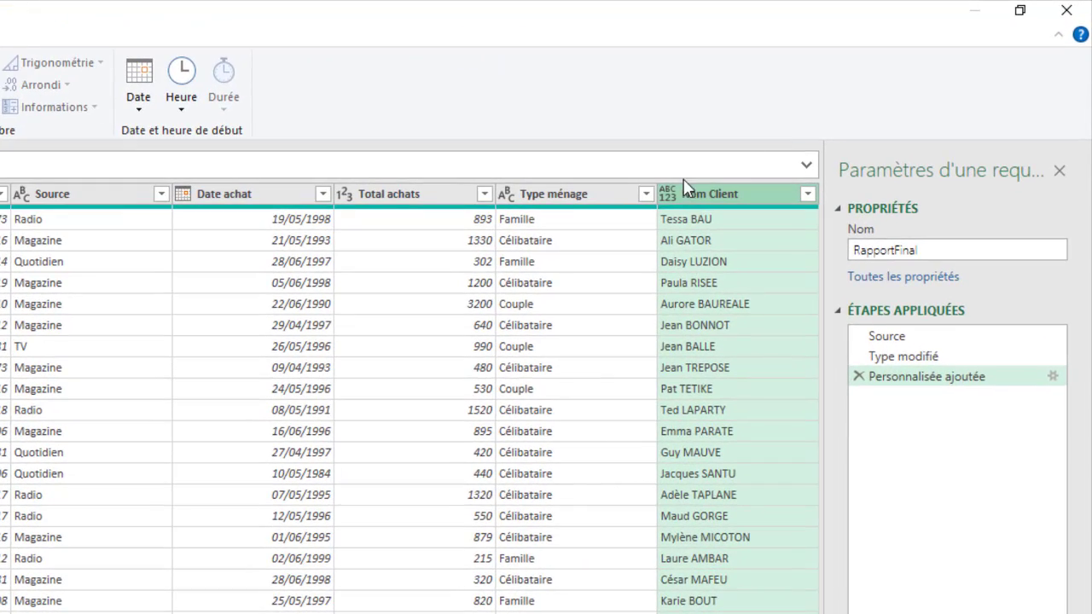
Rename the custom-column step to AjouteColonne.
right_click(966, 378)
click(940, 416)
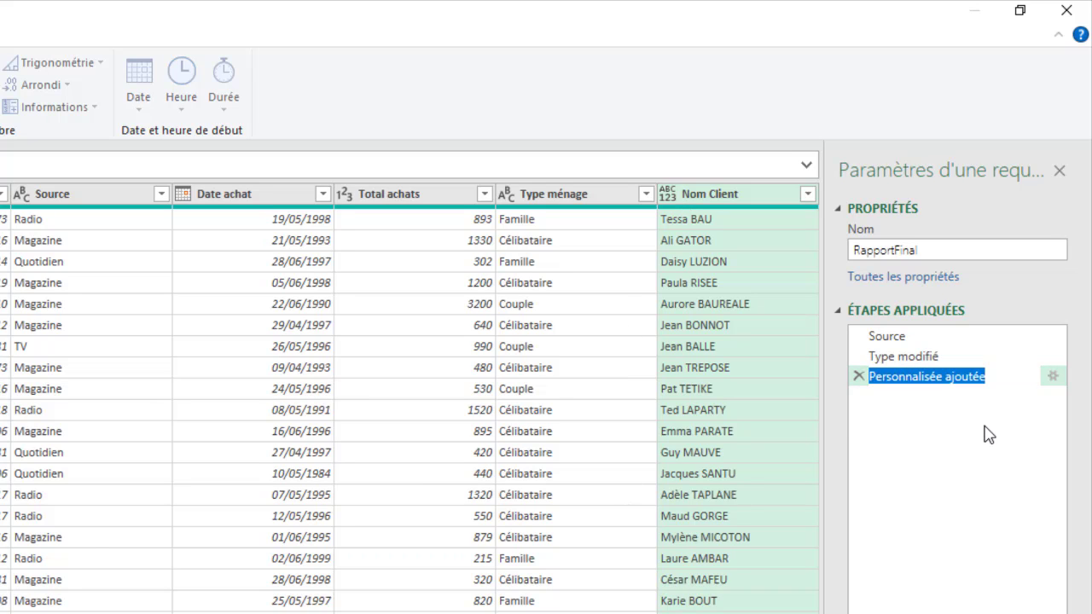
text(Ajoute)
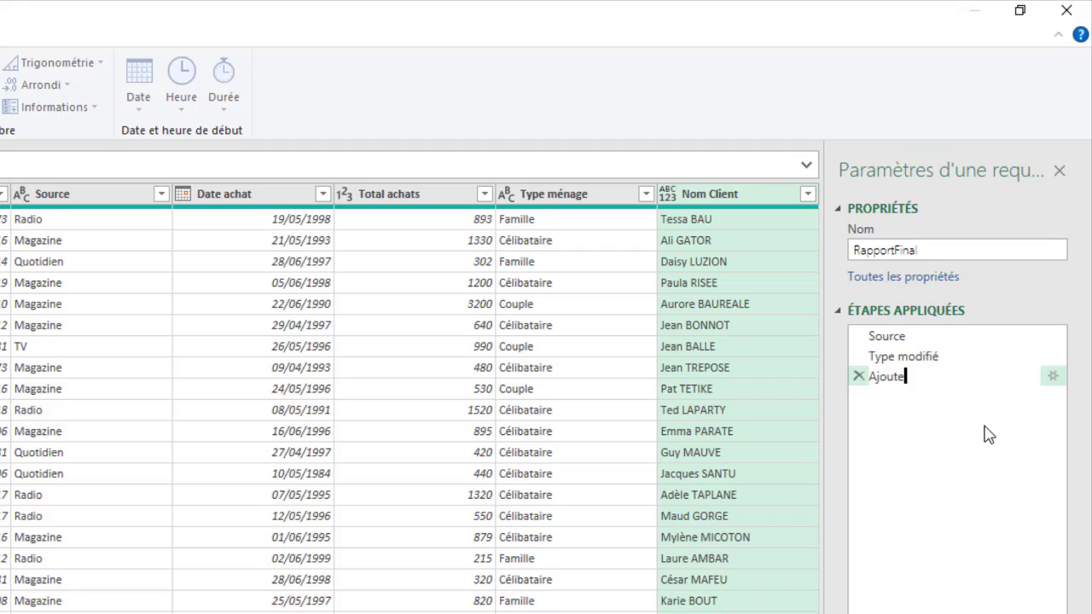
text(Colonne)
key(Return)
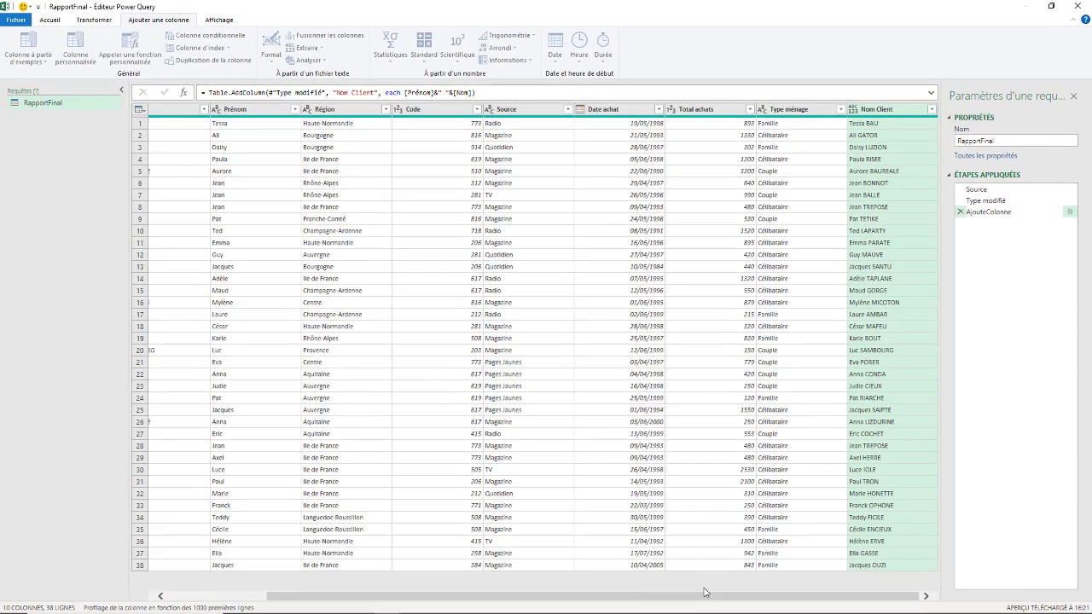
drag(537, 597, 469, 597)
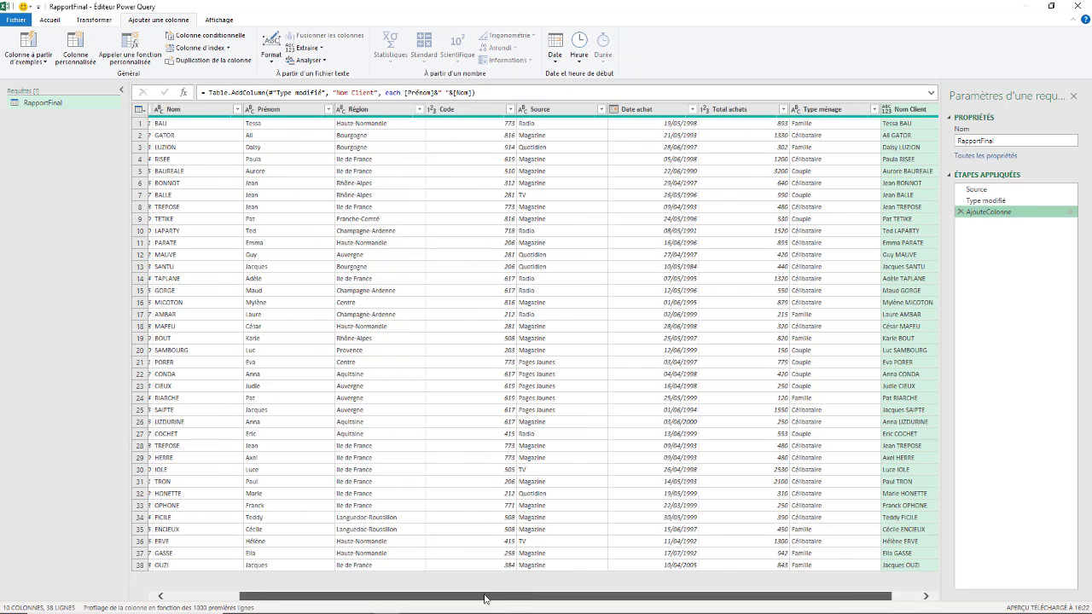
Remove the Prénom and Nom columns and name the step SupprimeColonne.
click(322, 111)
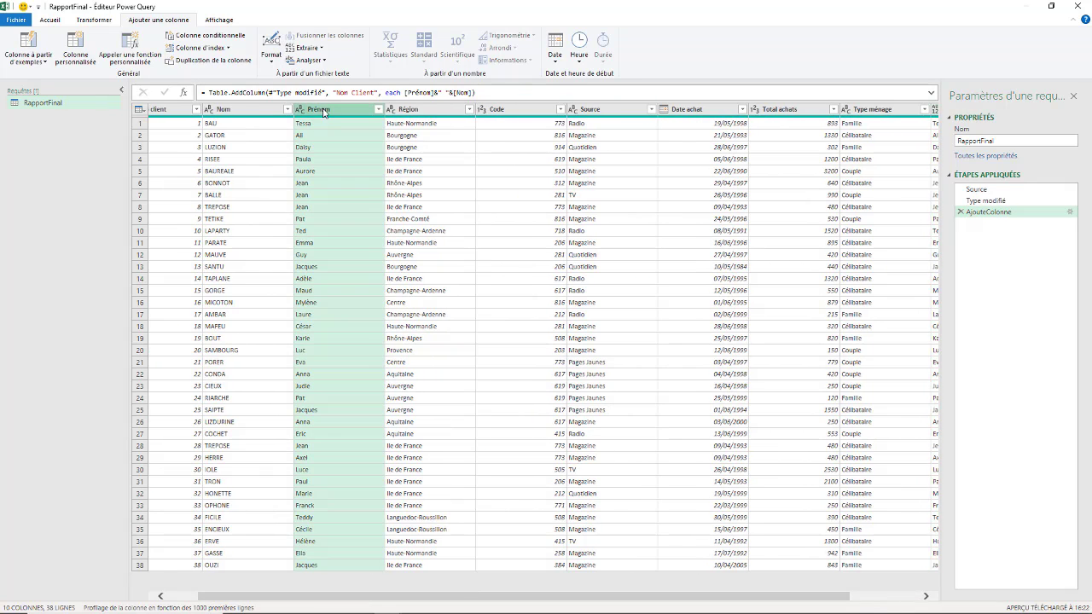
ctrl+click(248, 113)
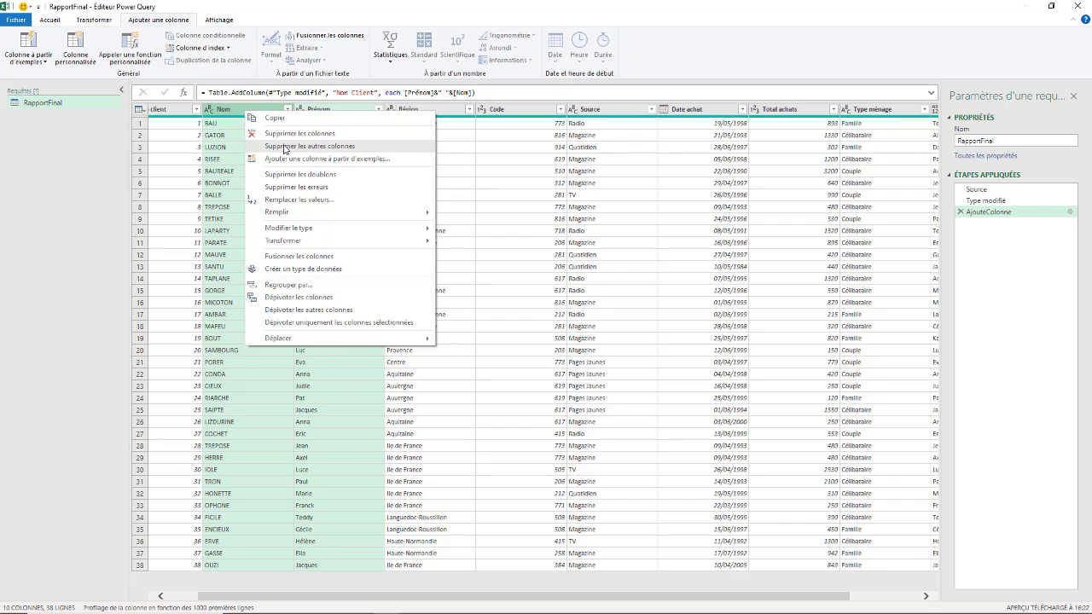
click(295, 133)
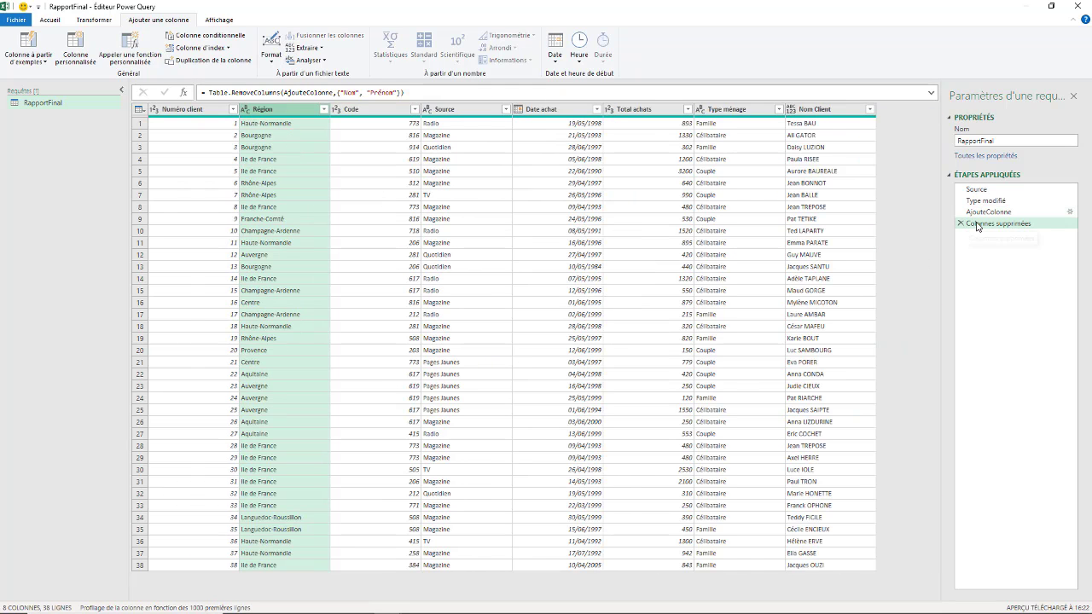
right_click(978, 223)
click(1005, 248)
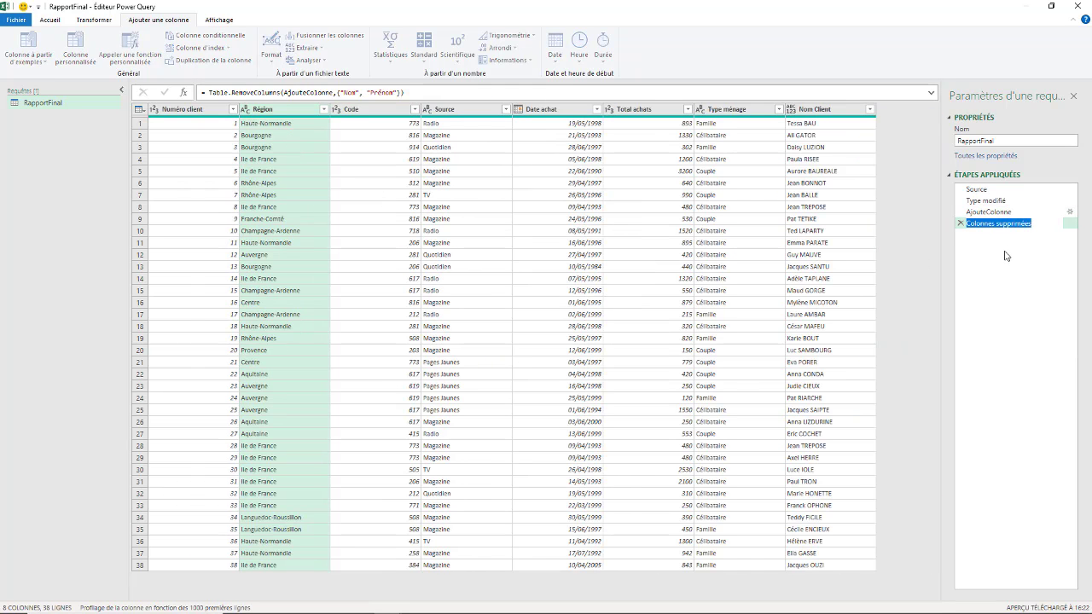
text(SupprimeColonne)
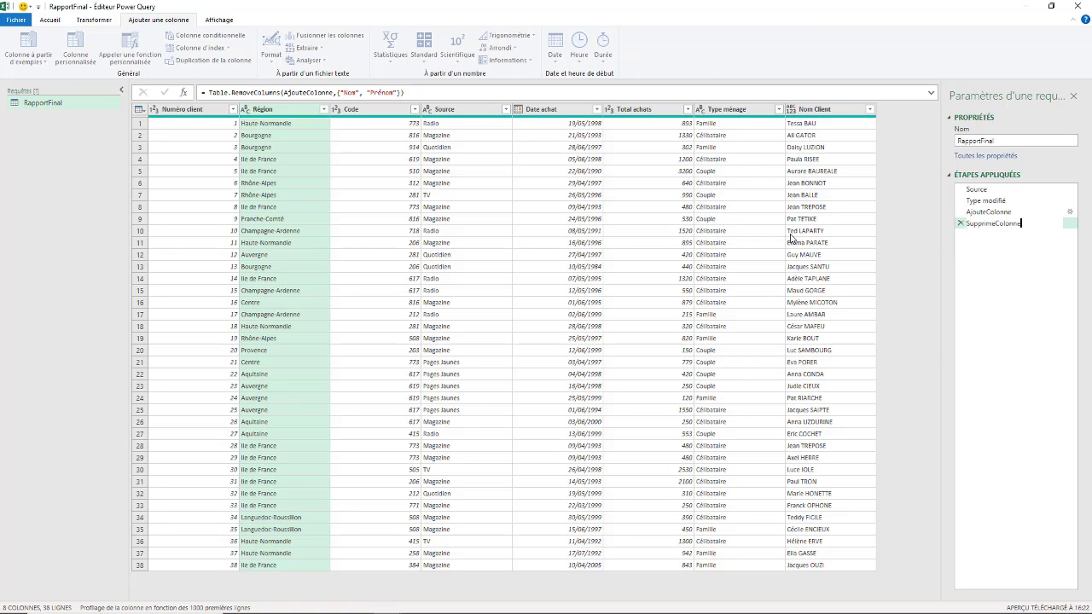
click(818, 112)
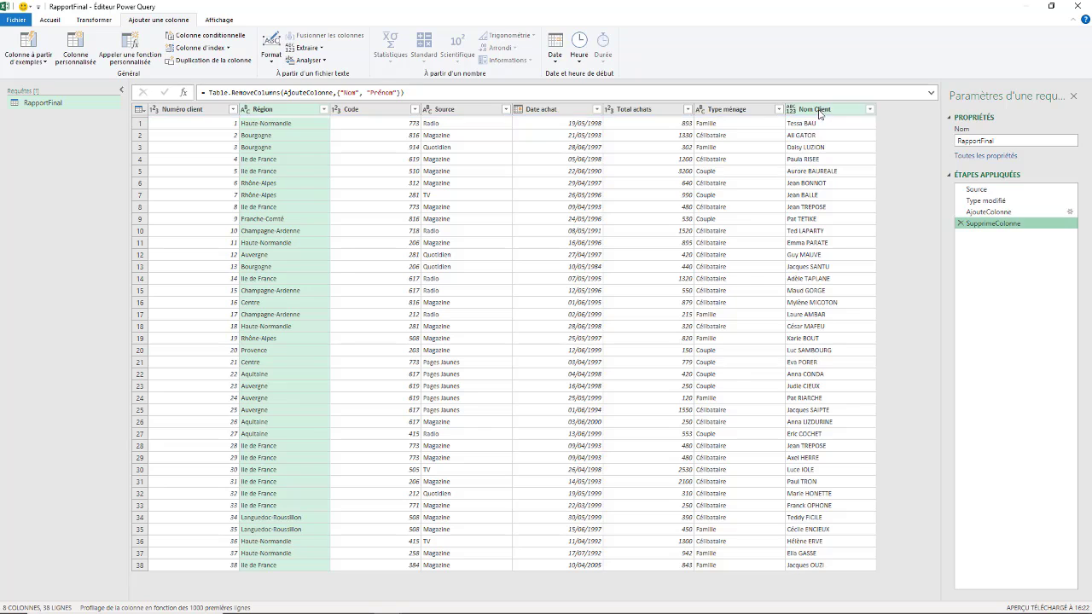
Move Nom Client right after Numéro client and name the step PermuteColonne.
drag(822, 111, 258, 123)
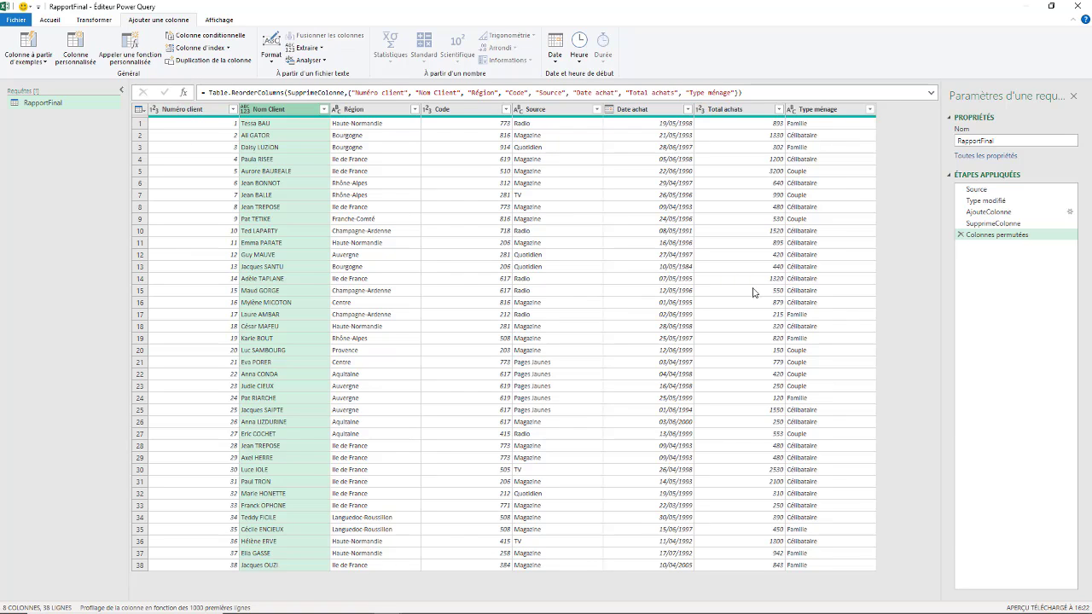
right_click(1009, 235)
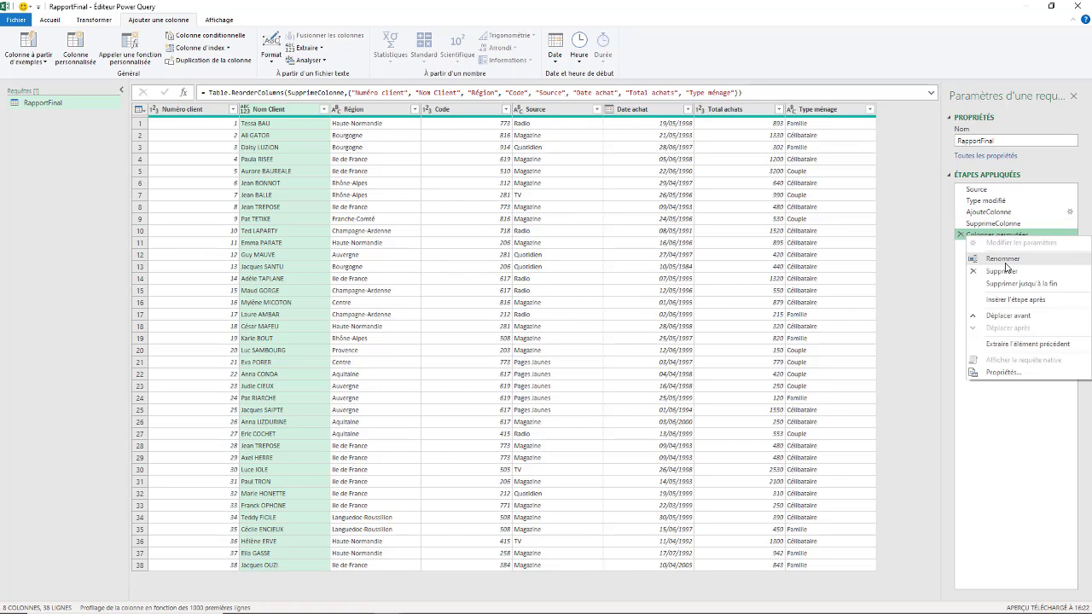
click(1007, 261)
text(PermuteColonne)
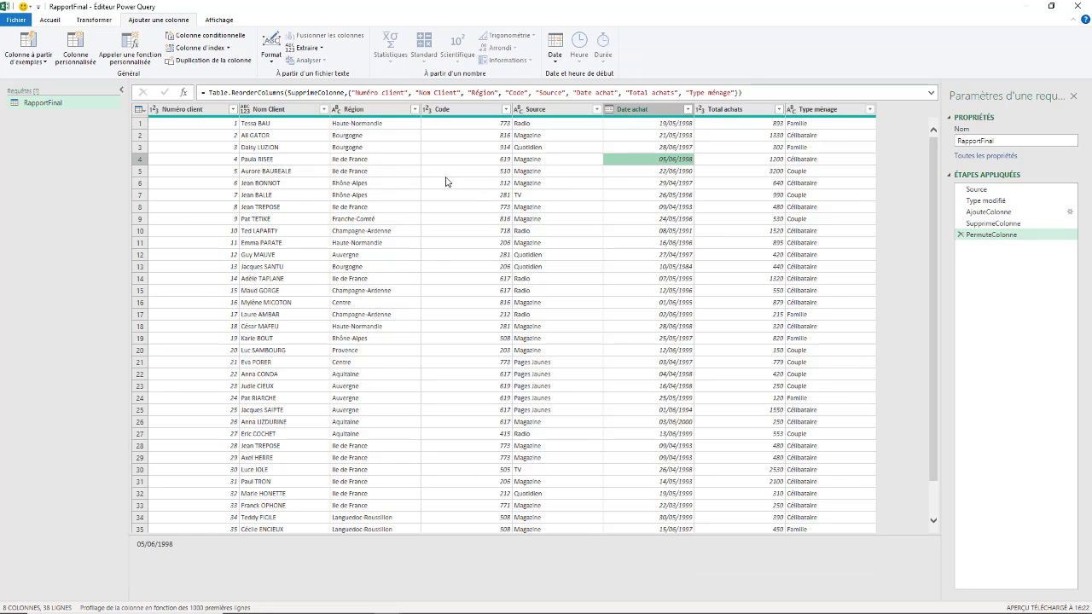
Filter the Région column to Ile de France only.
click(449, 172)
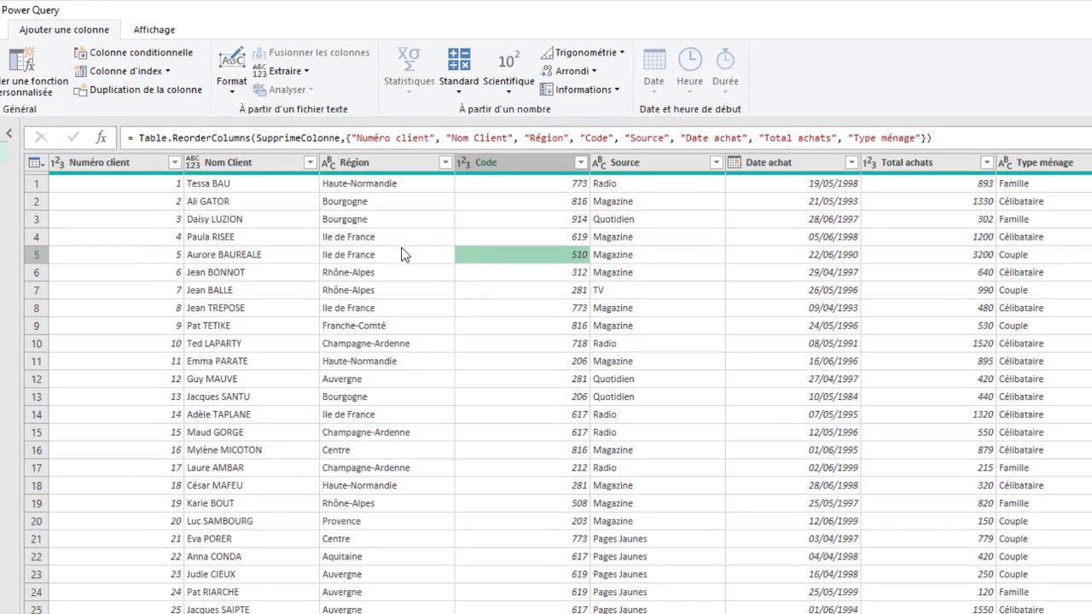
click(445, 163)
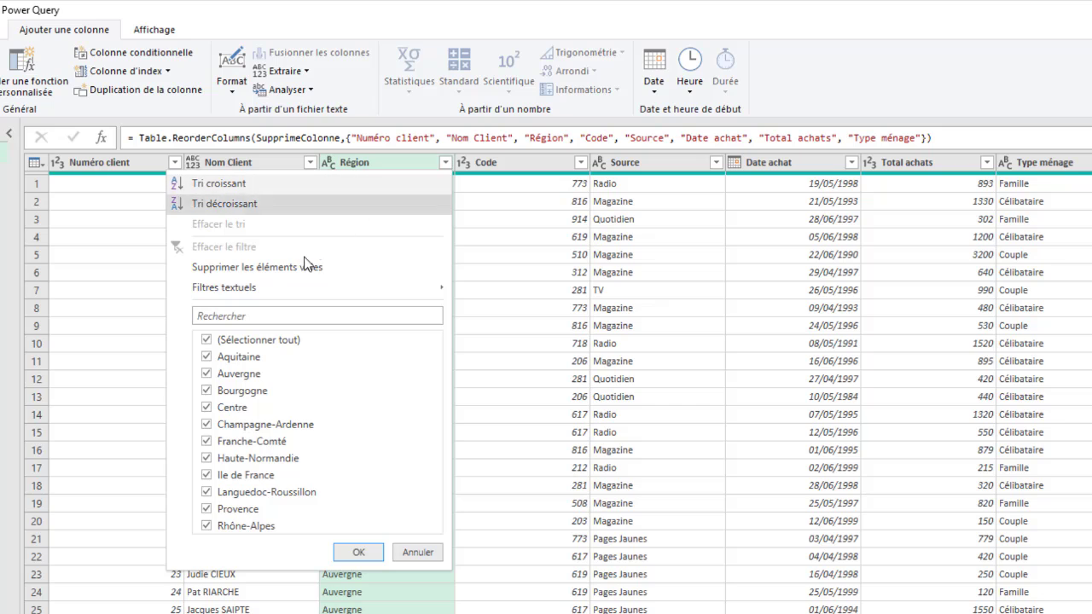
click(207, 339)
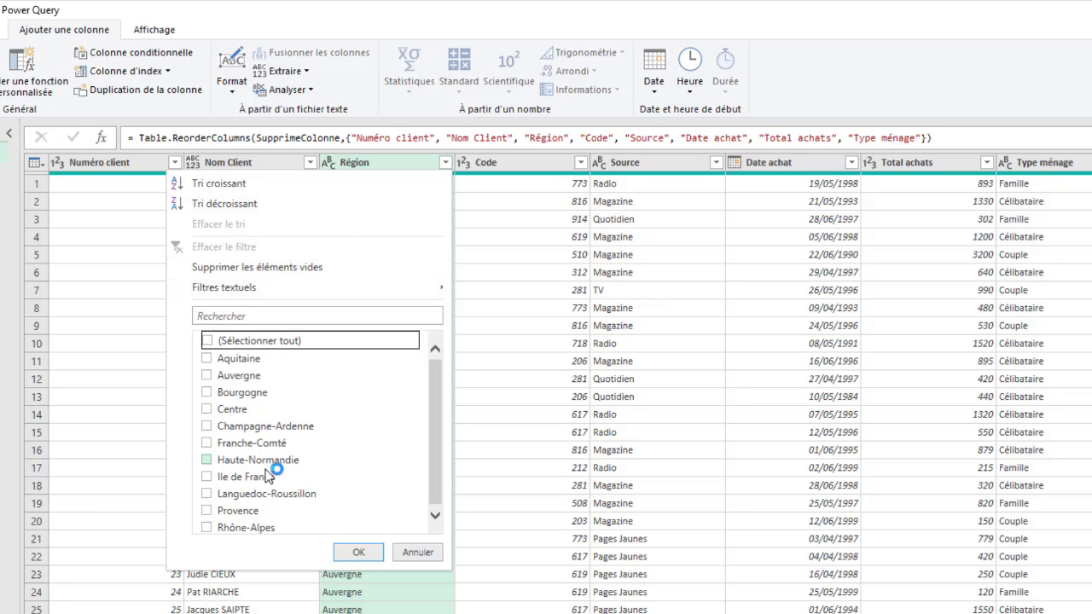
click(207, 476)
click(358, 554)
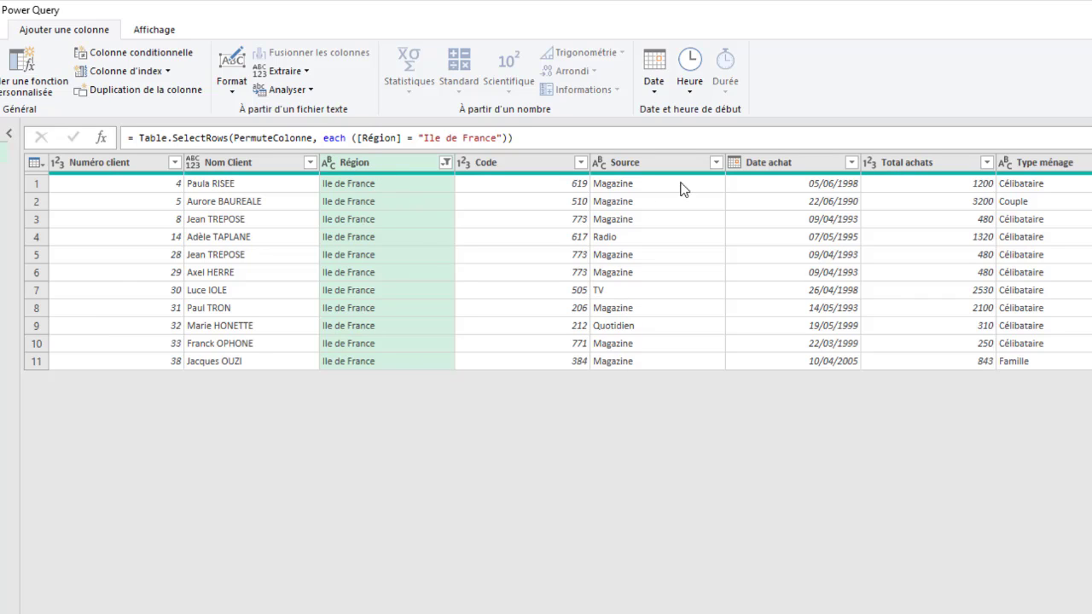
Filter the Source column to Magazine only, leaving 8 clients.
click(716, 163)
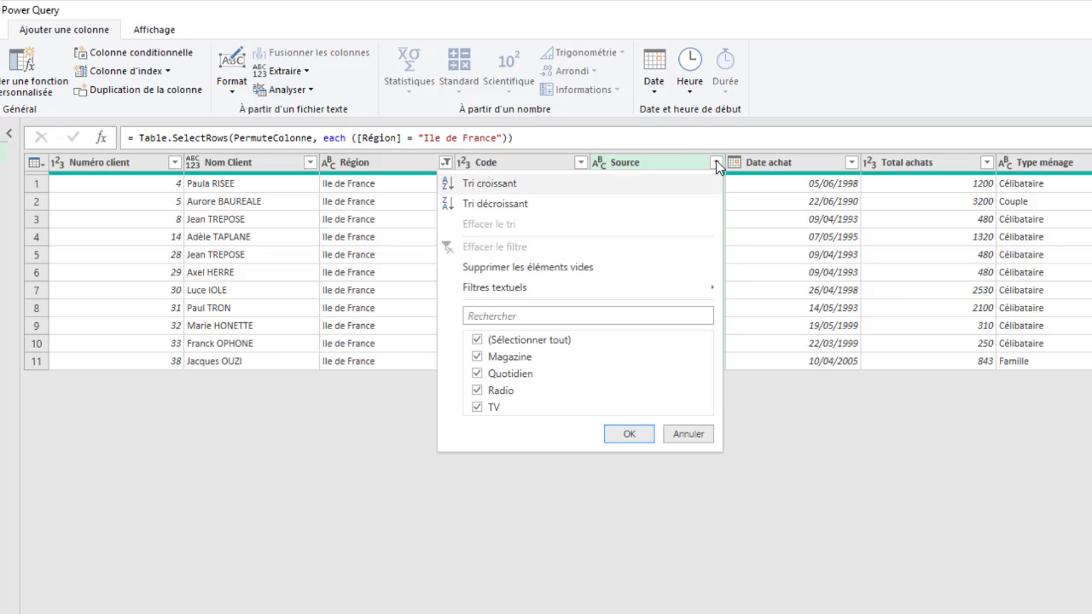
click(478, 340)
click(478, 358)
click(629, 434)
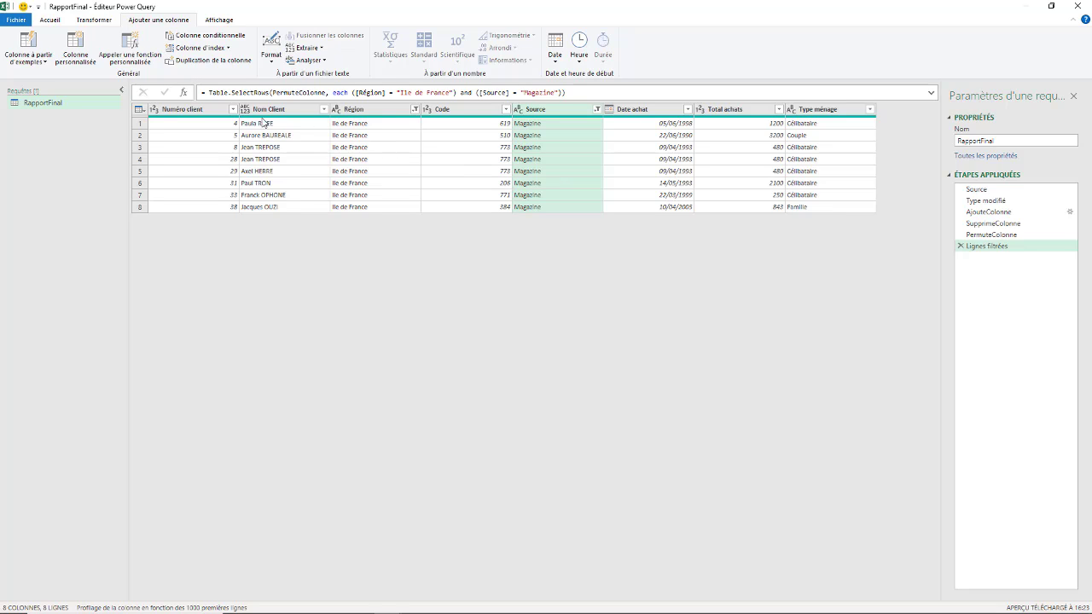
Remove duplicate rows across columns Nom Client through Type ménage.
click(263, 111)
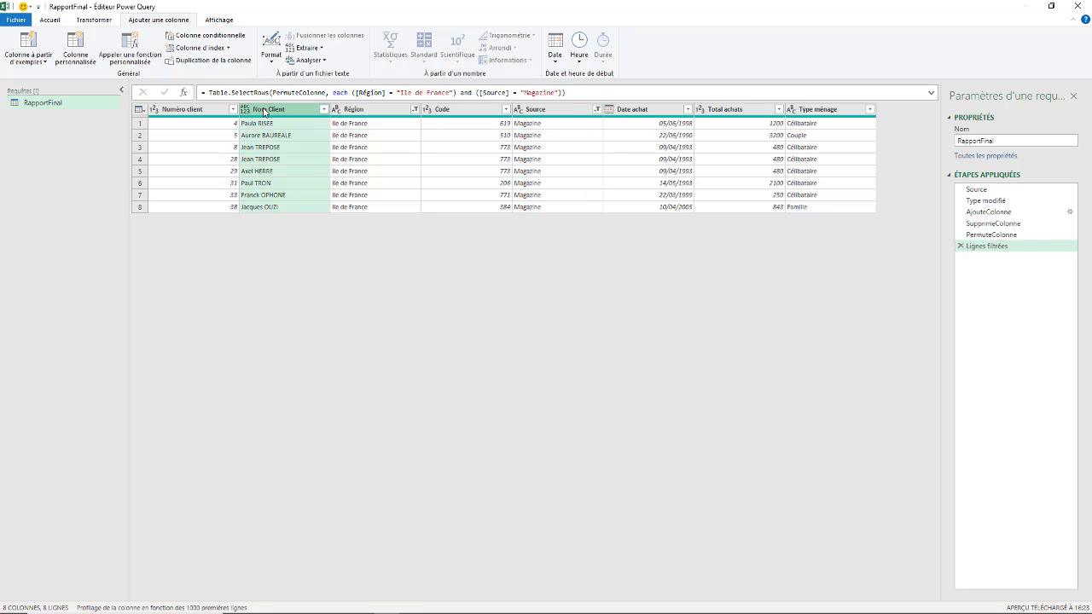
shift+click(818, 111)
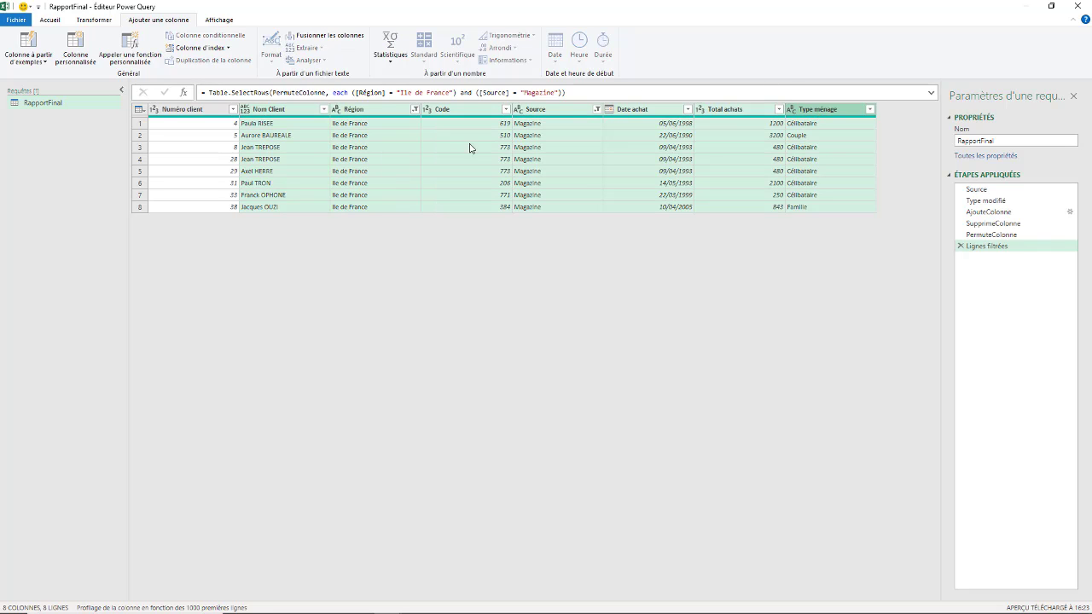
right_click(389, 111)
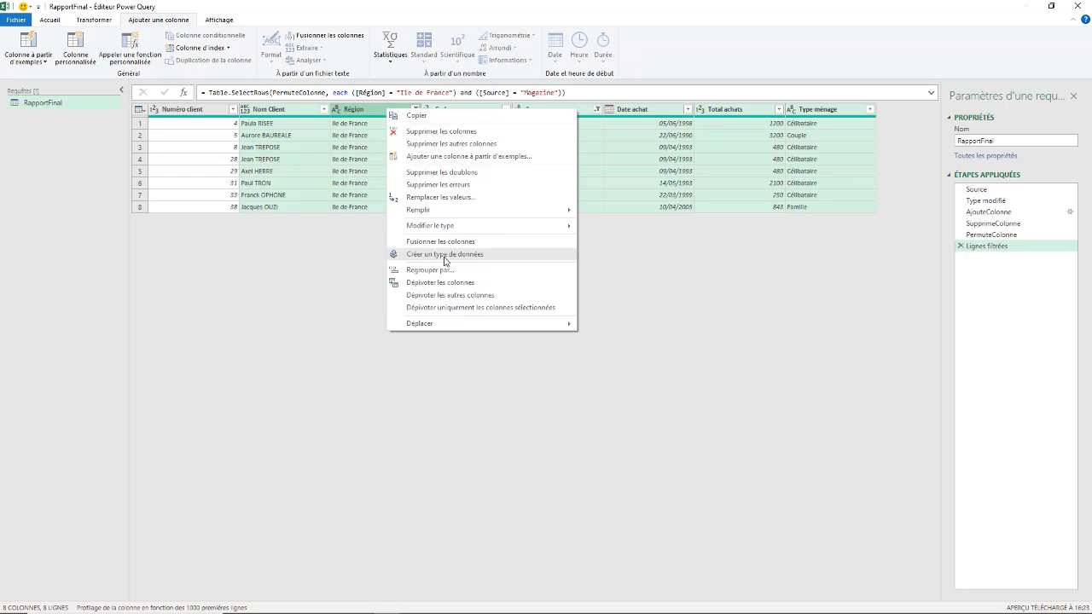
click(433, 173)
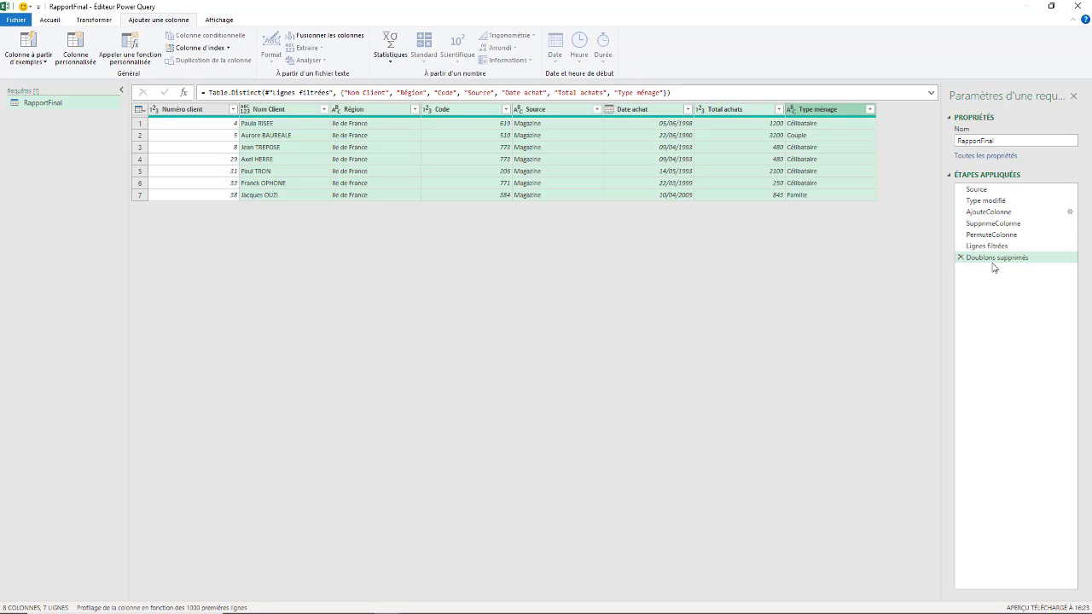
Rename the duplicate-removal step to SupprimeDoublons.
right_click(993, 258)
click(998, 278)
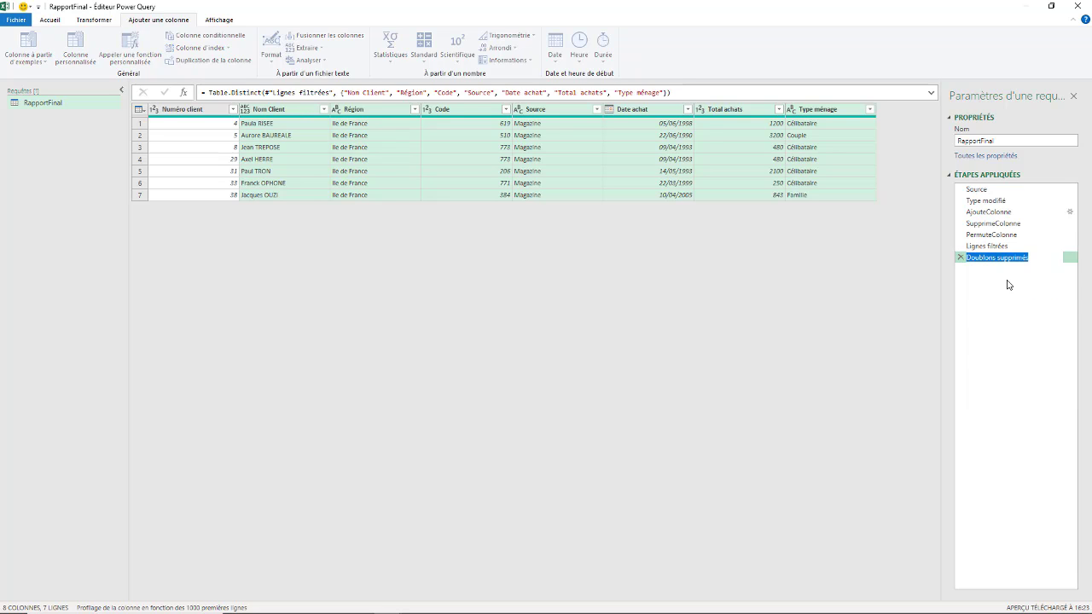
text(SupprimeDoublons)
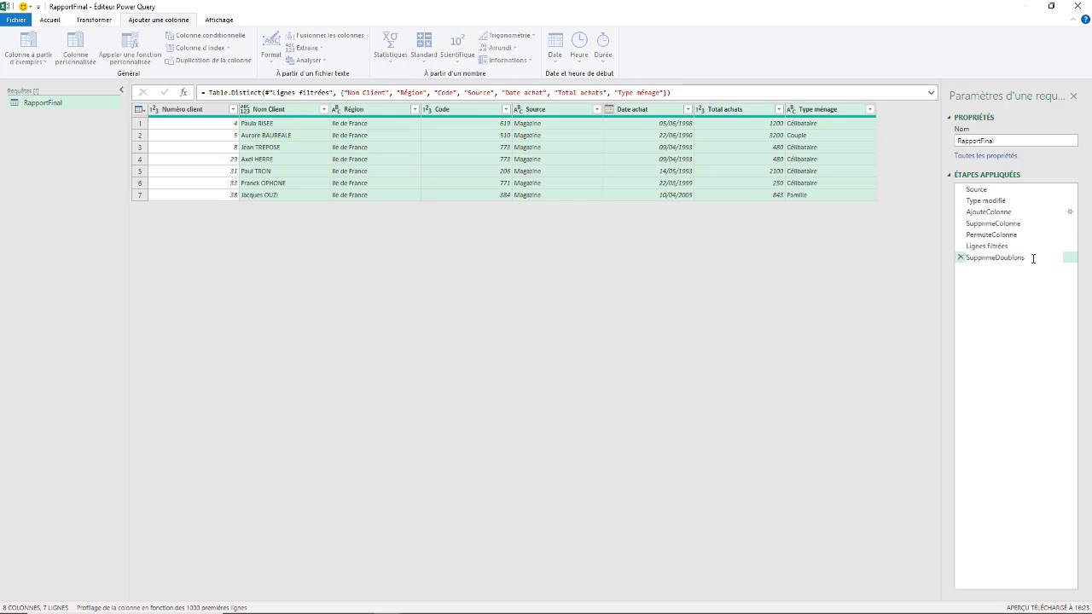
key(Return)
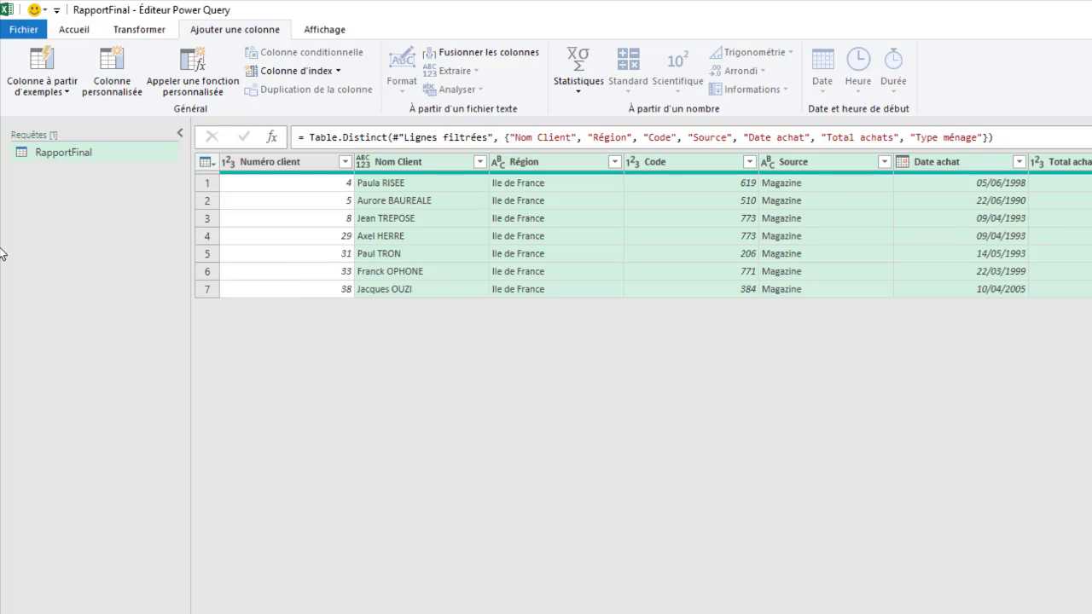
Close and load RapportFinal as a table on the existing sheet at Extraction!$I$7.
click(74, 29)
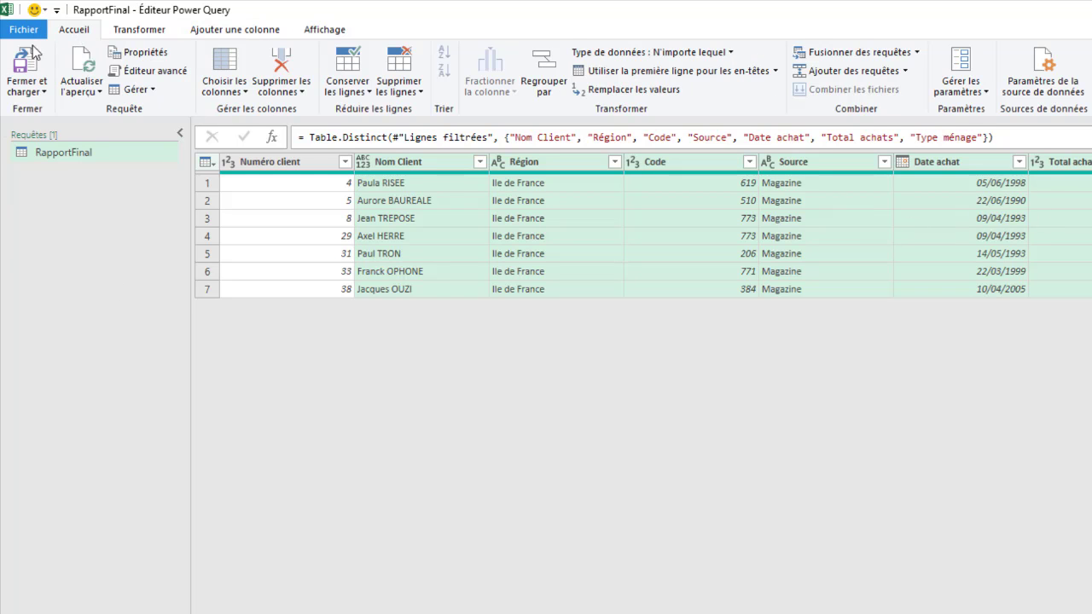
click(28, 89)
click(69, 128)
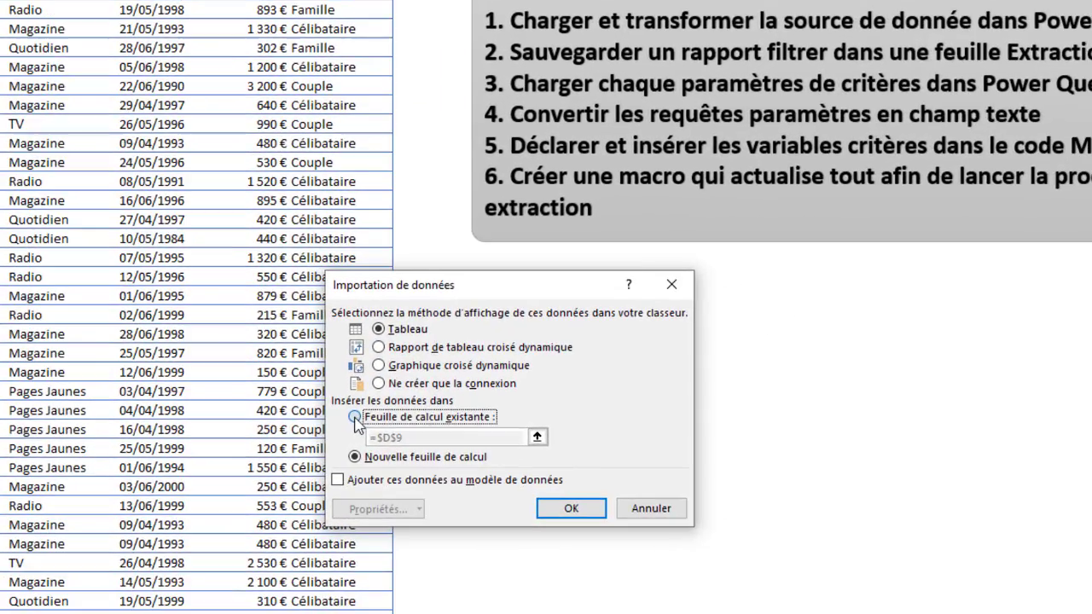
click(355, 417)
click(536, 437)
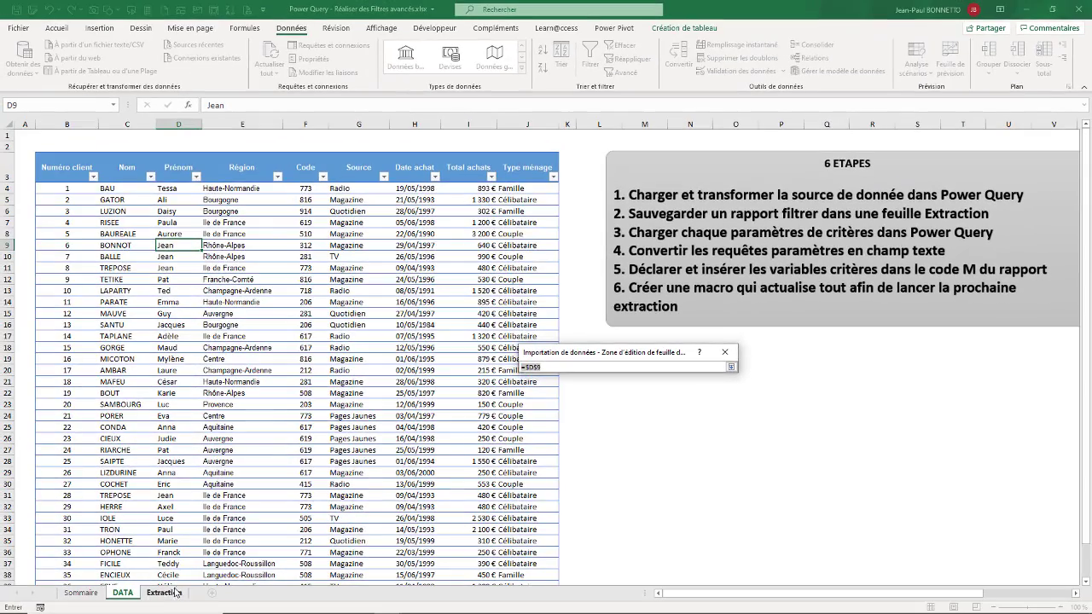
click(171, 592)
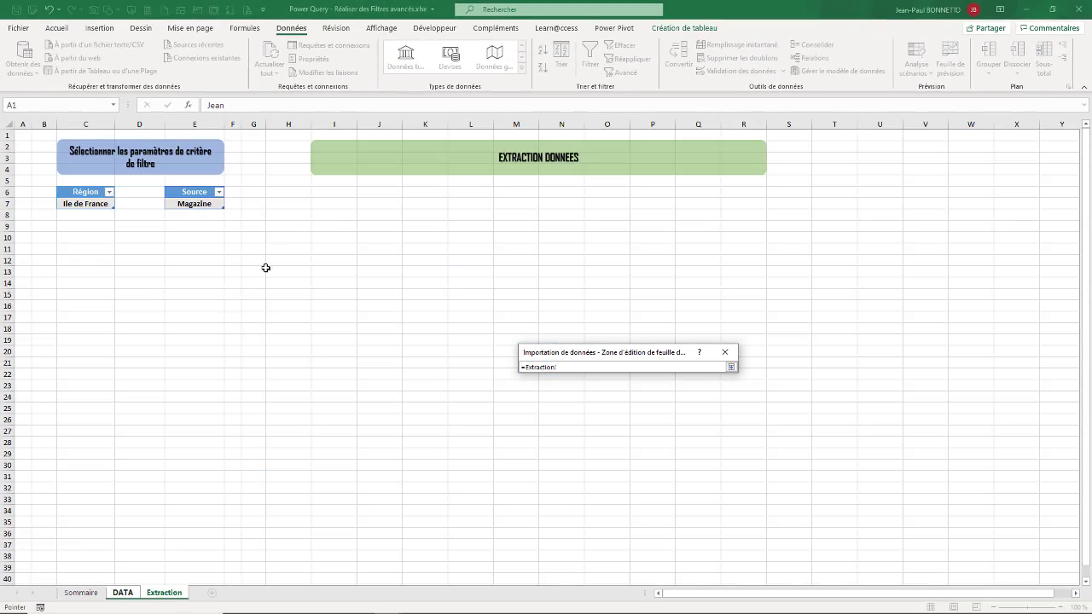
click(334, 204)
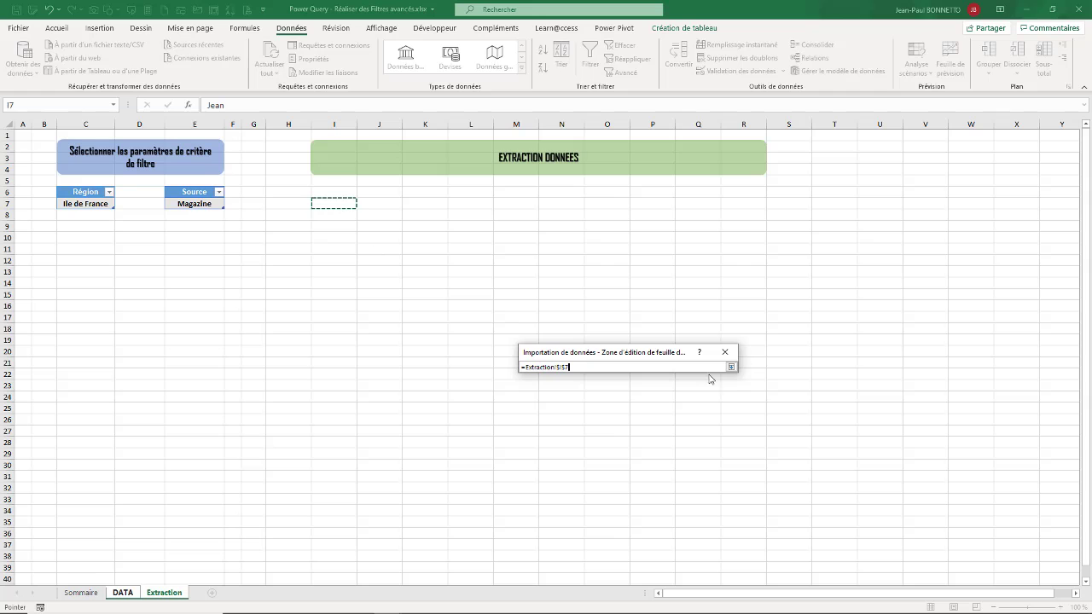
click(730, 367)
click(665, 485)
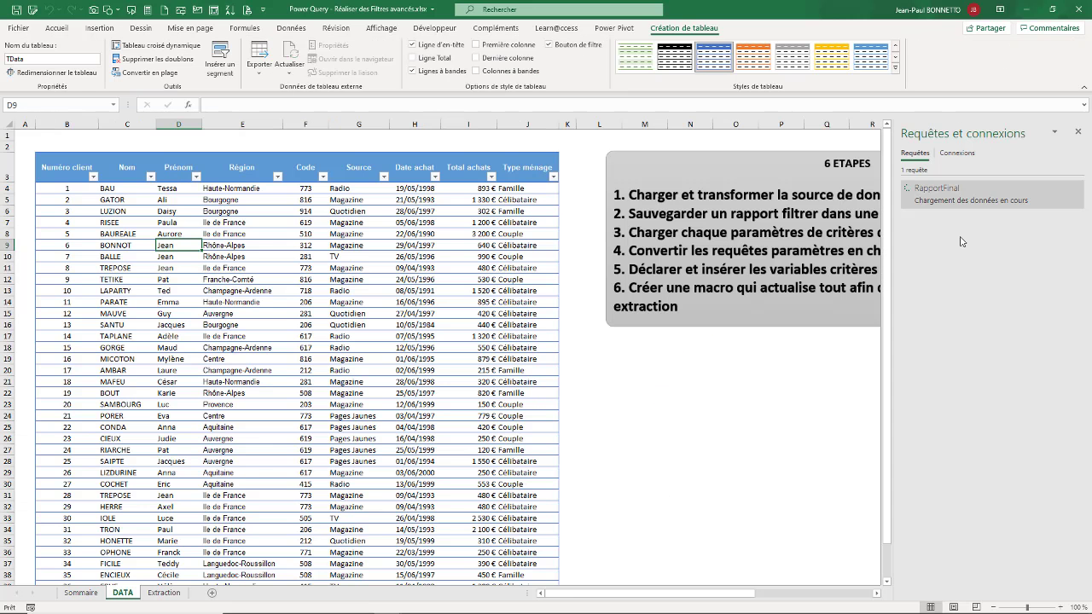
mouse_move(936, 188)
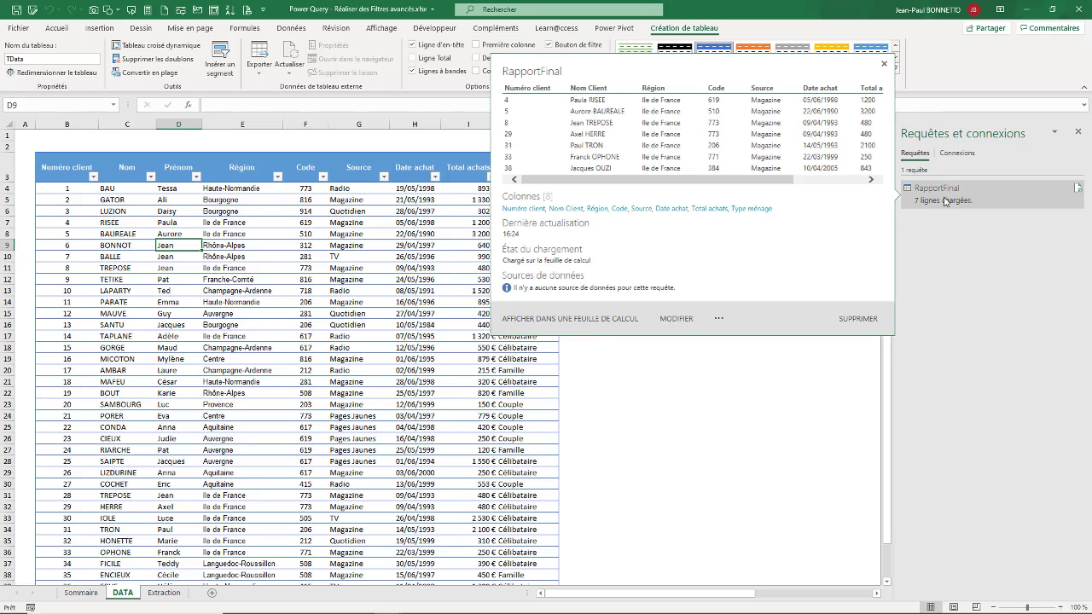
Widen columns J, M, N and O on the Extraction sheet and narrow the EXTRACTION DONNEES banner to the table's width.
click(164, 592)
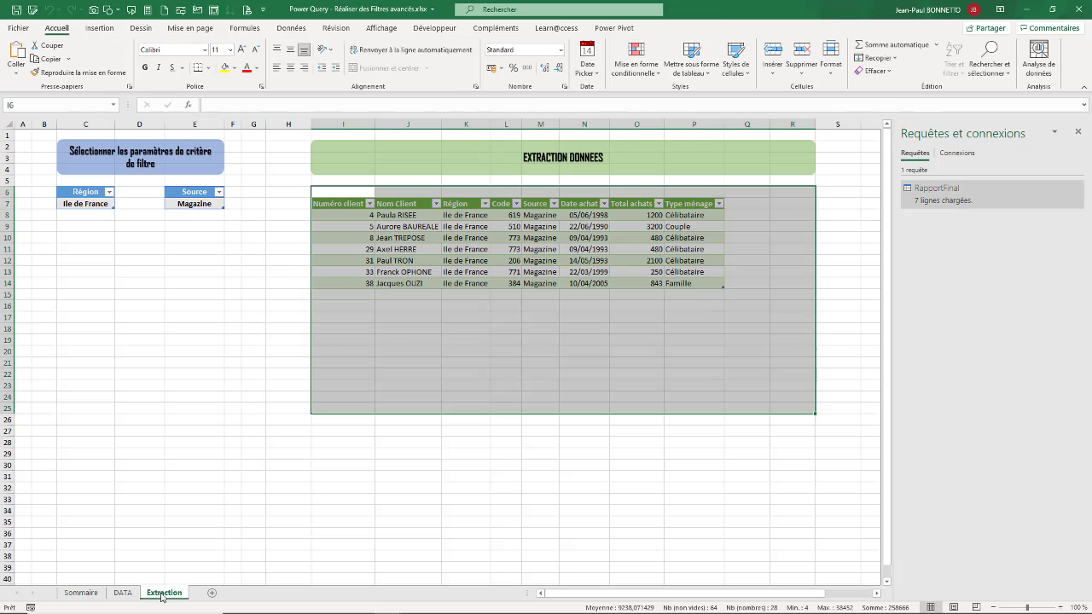
click(792, 306)
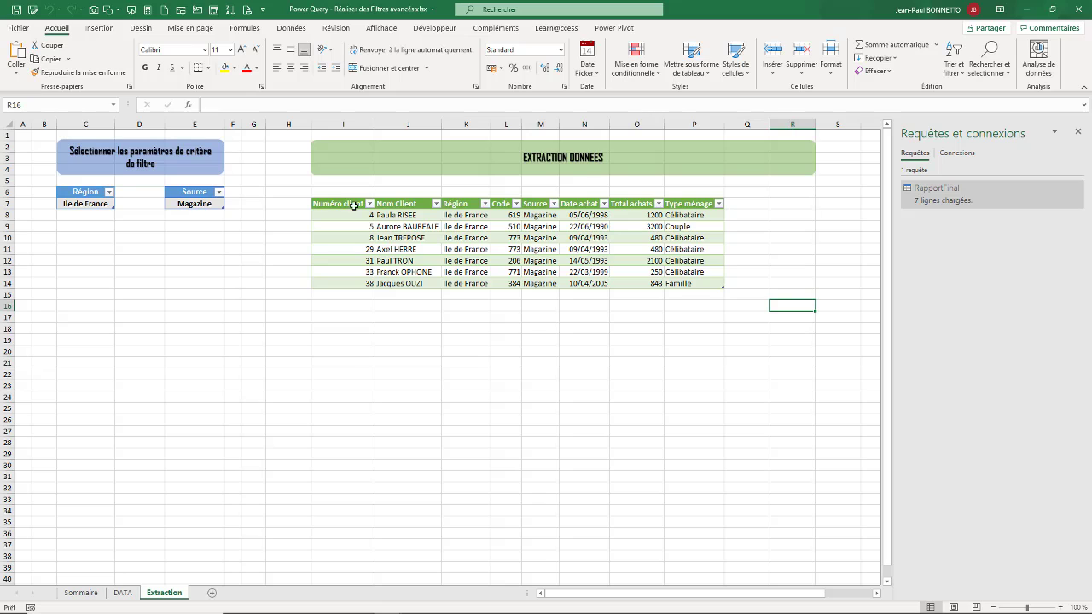
drag(441, 124, 460, 124)
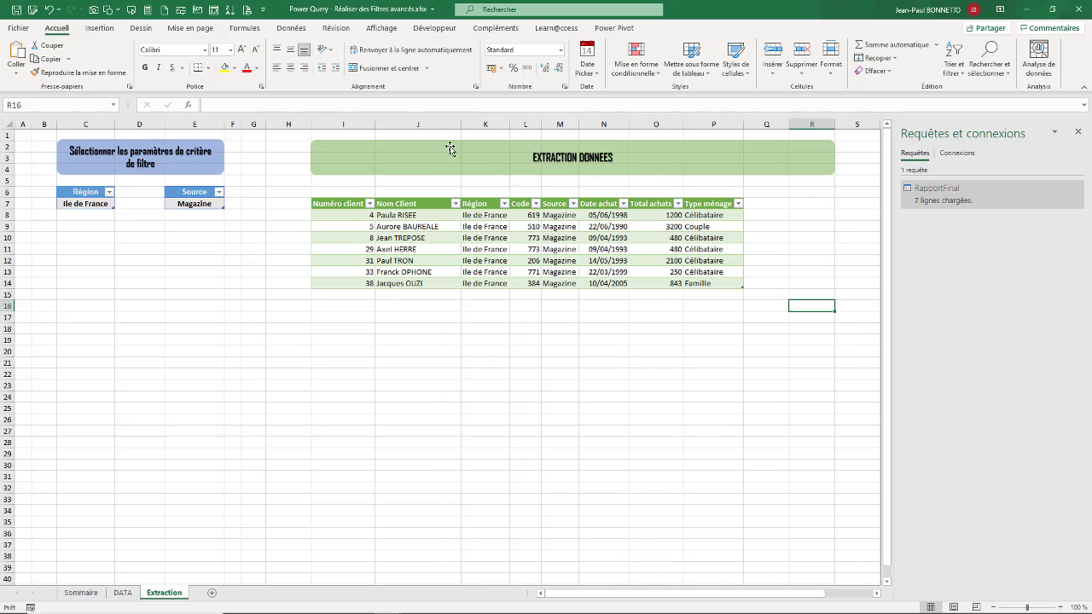
click(762, 159)
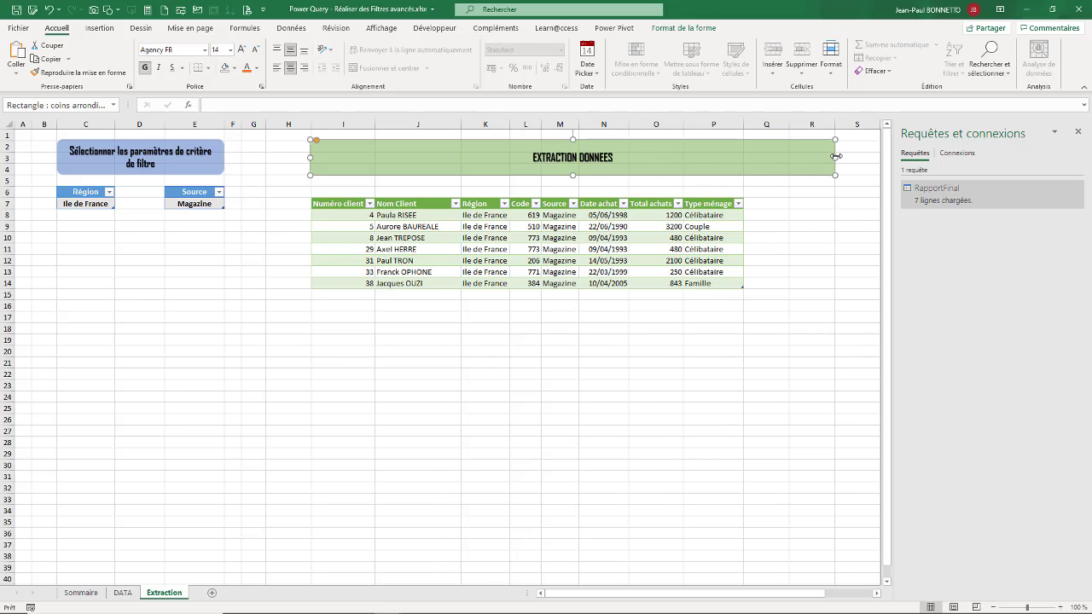
drag(836, 157, 744, 158)
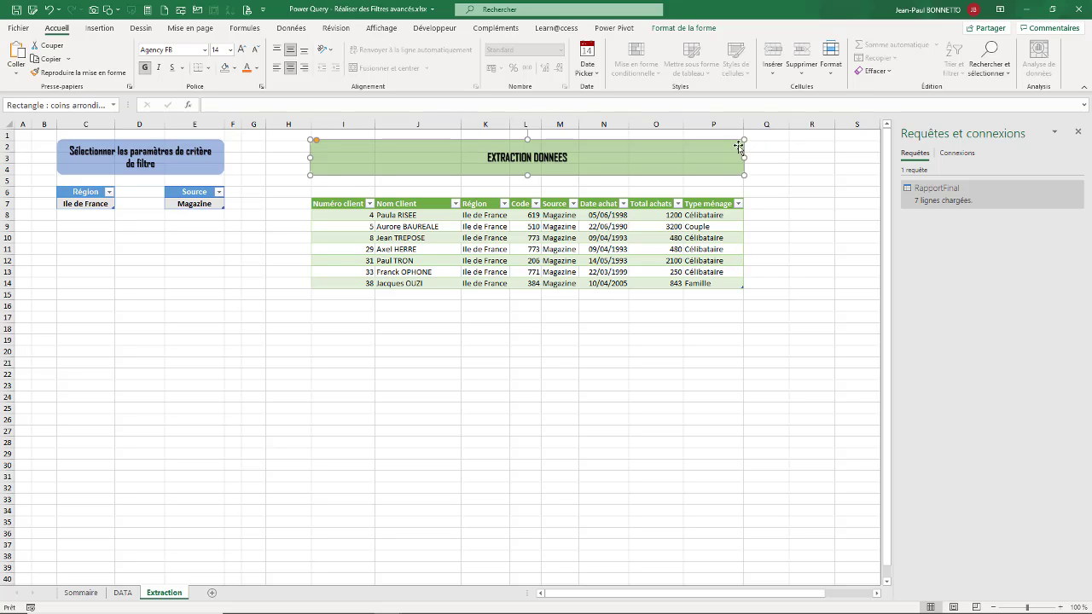
drag(682, 120, 648, 127)
mouse_move(578, 123)
mouse_down()
mouse_move(598, 124)
mouse_move(457, 127)
mouse_up()
Close the Requêtes et connexions pane and keep Ile de France in the C7 region dropdown.
click(601, 252)
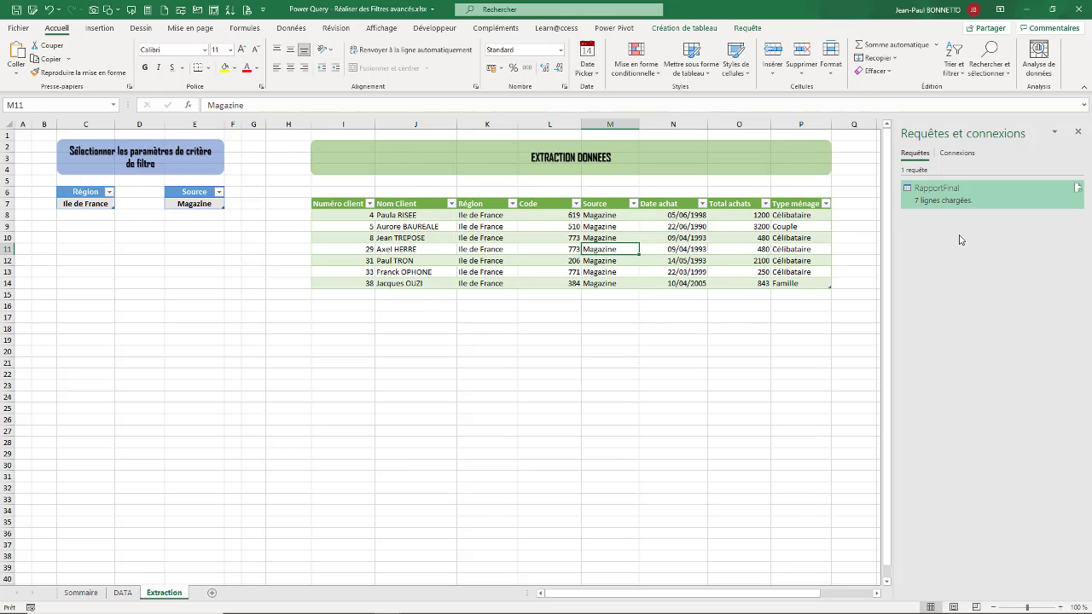
click(1079, 133)
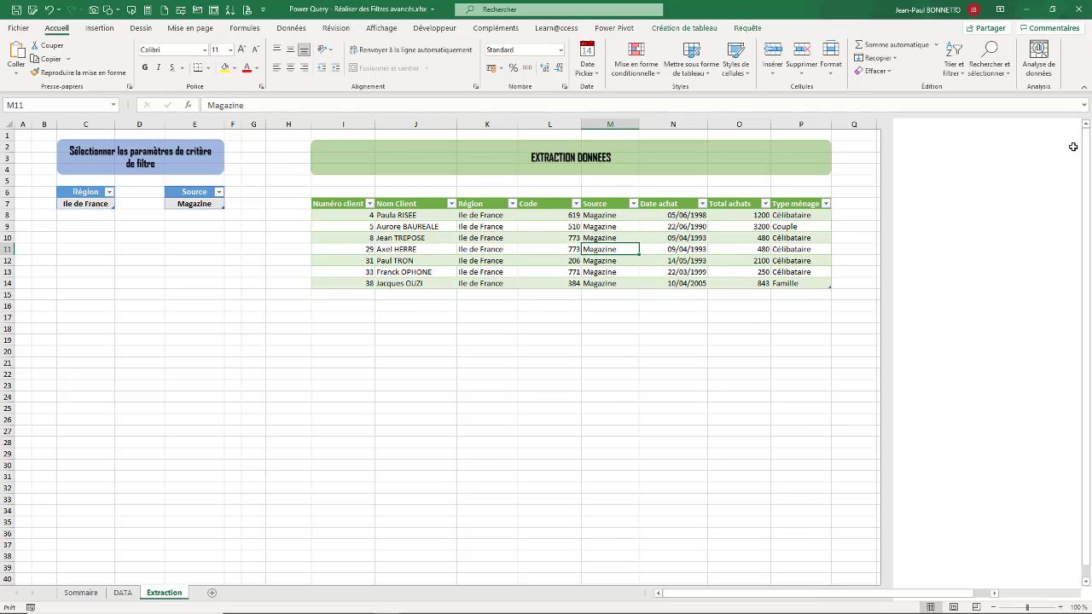
click(90, 204)
click(120, 203)
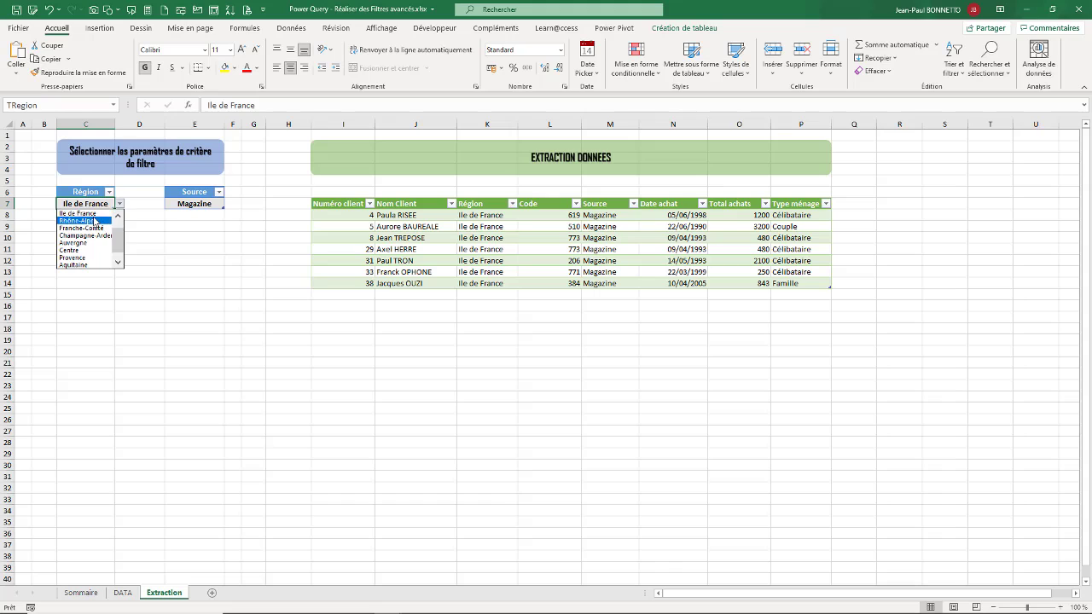
click(94, 201)
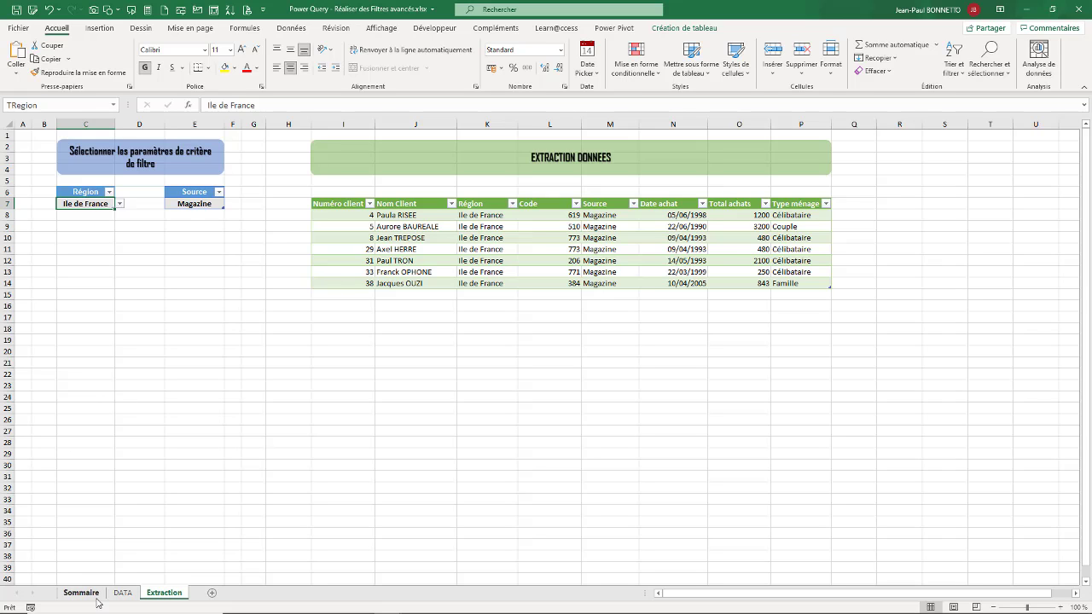
Review the Région and Source criterion cells and headers on the Extraction sheet.
click(123, 592)
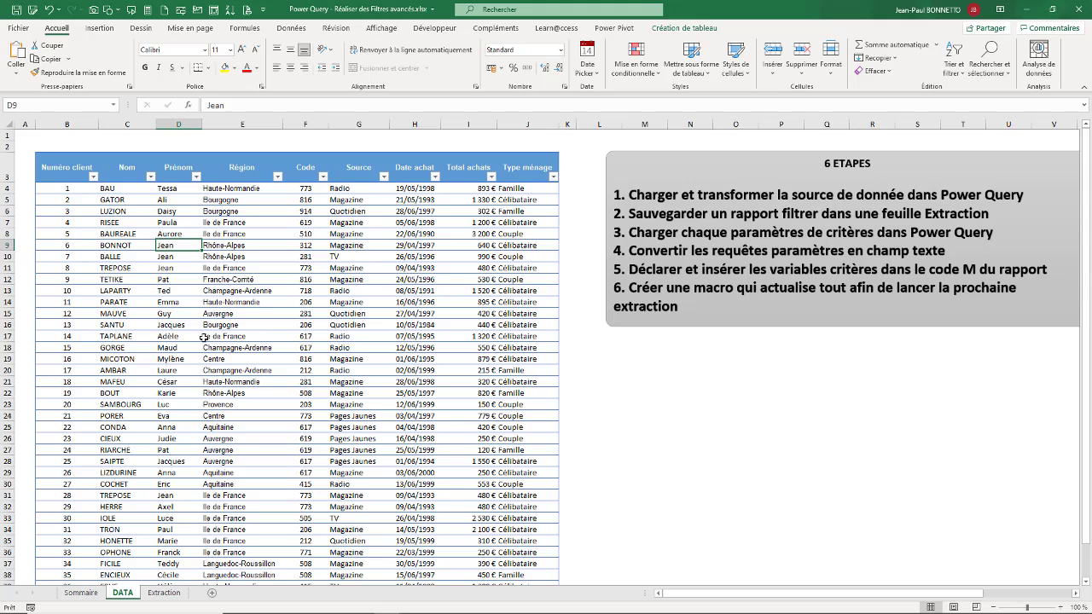
click(165, 592)
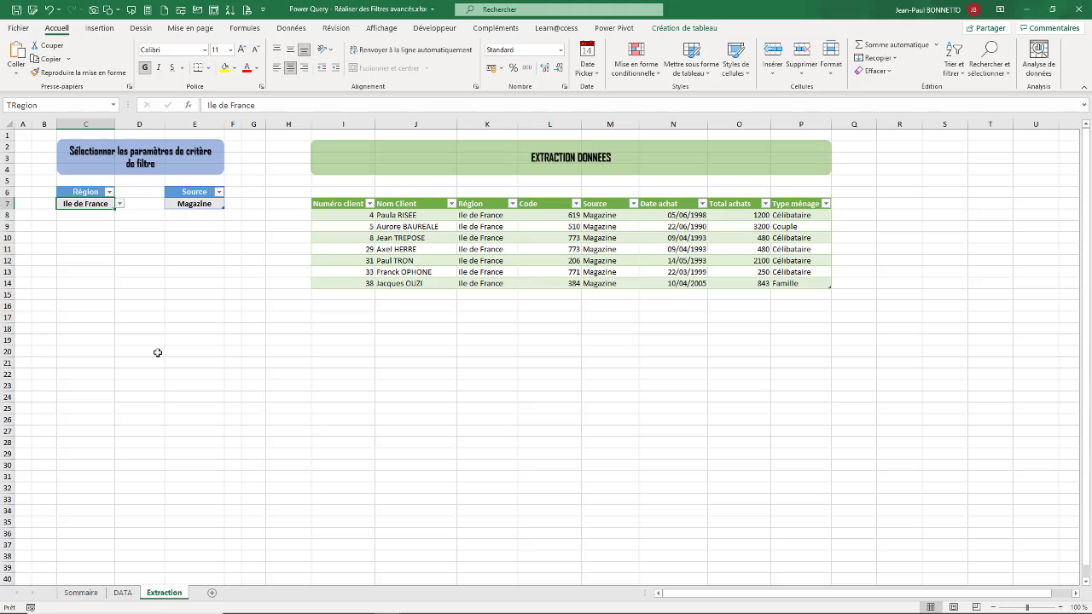
click(195, 203)
click(196, 193)
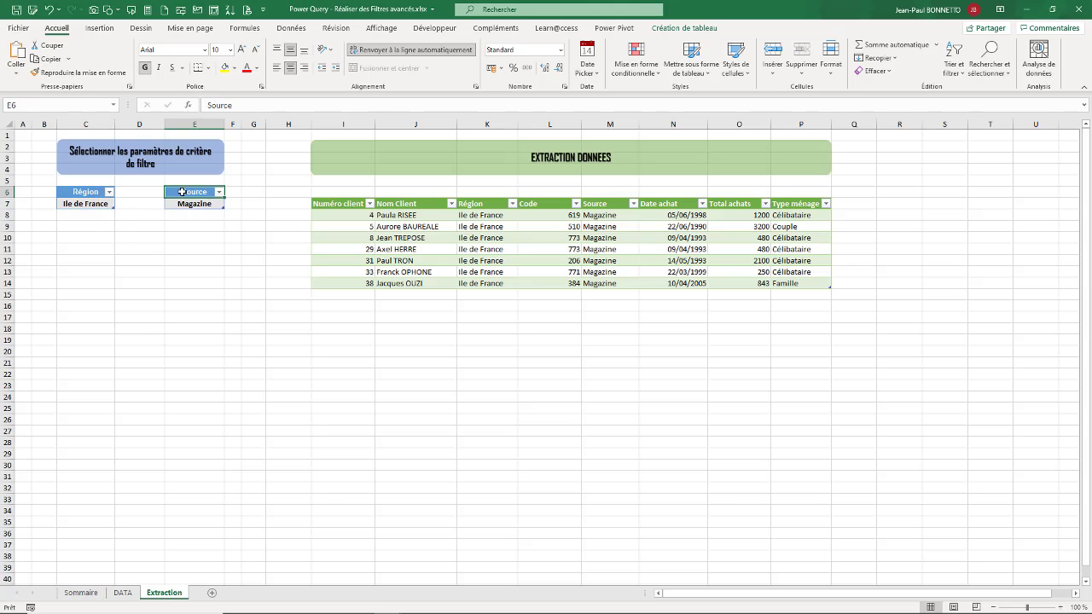
click(84, 196)
click(192, 196)
click(96, 198)
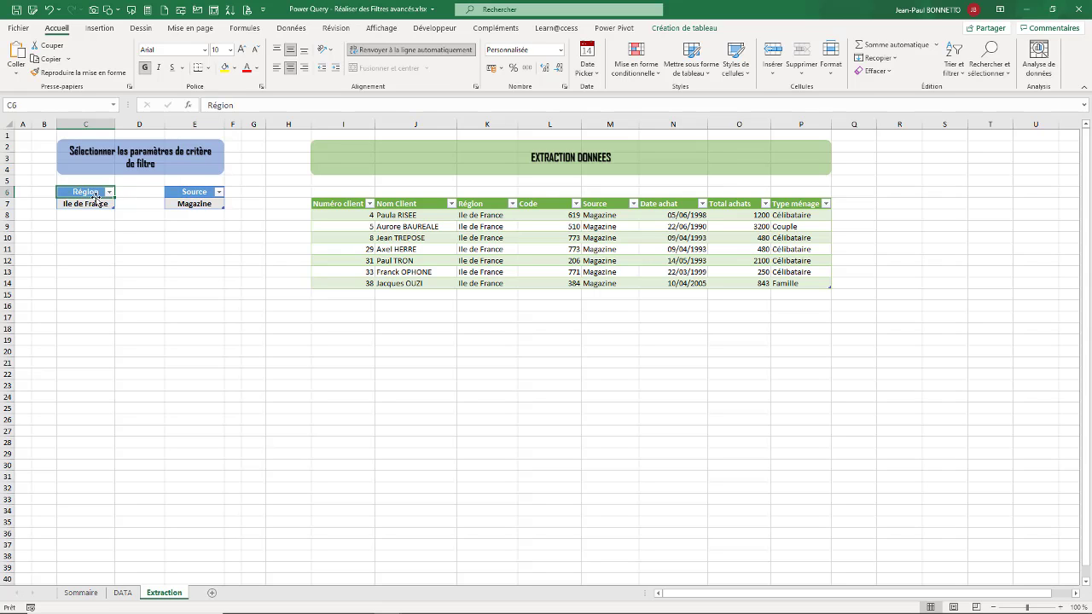
click(196, 193)
Go to the DATA sheet and inspect the client table's region cells, such as Bourgogne in E5.
click(123, 592)
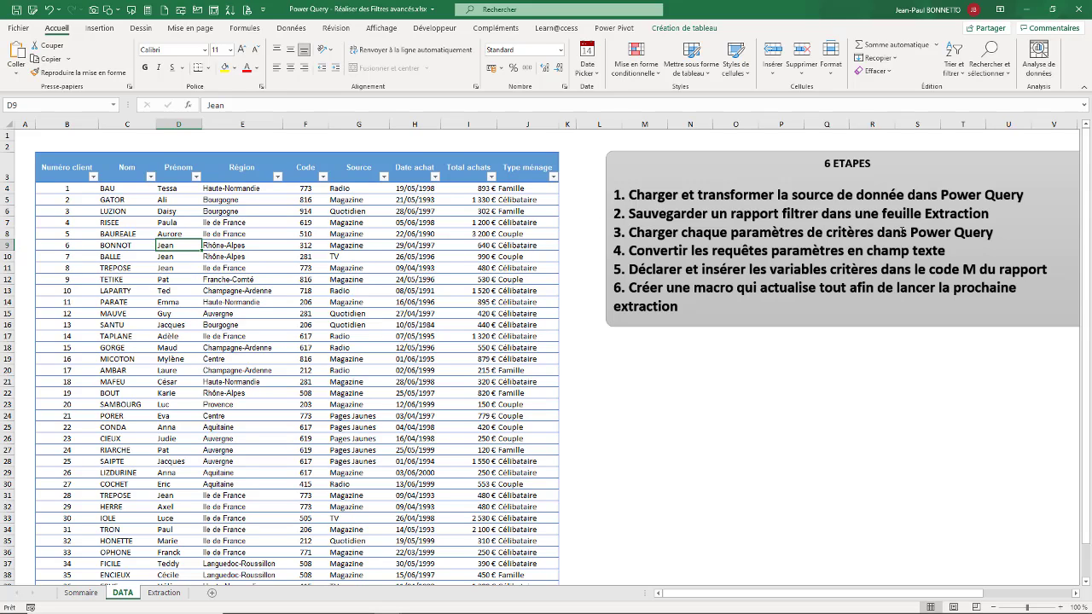
click(266, 222)
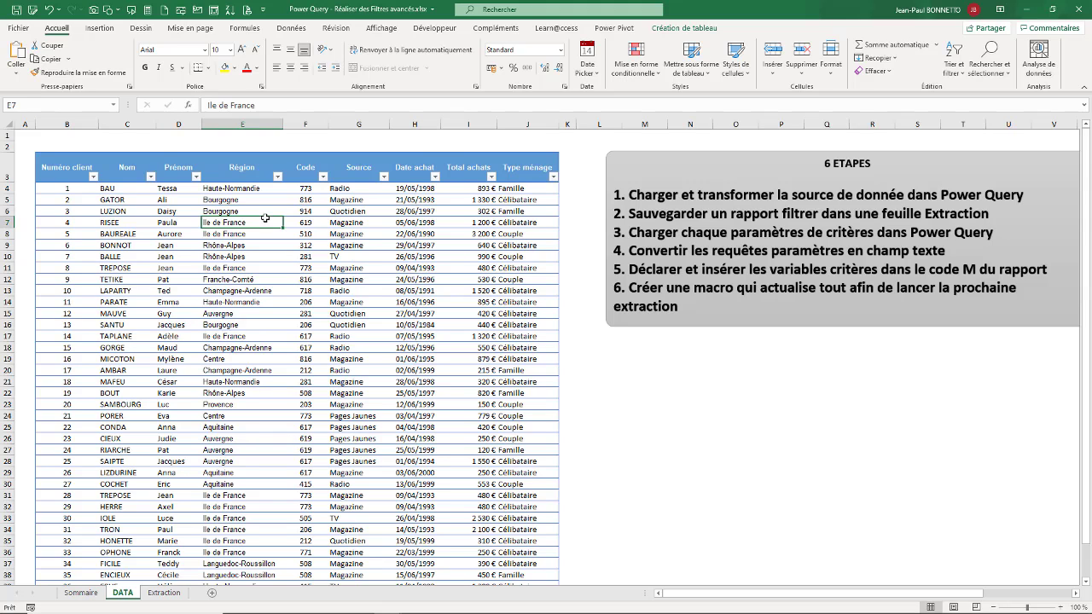
click(257, 203)
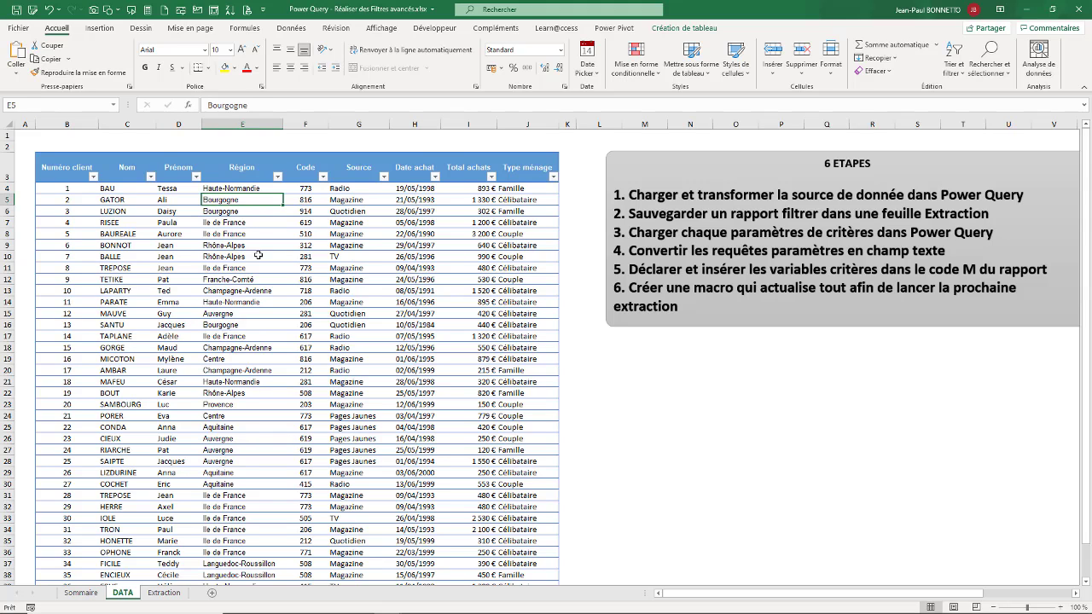
Load the TRegion table from cell C7 (Ile de France) into Power Query with Données > À partir de Tableau.
click(170, 595)
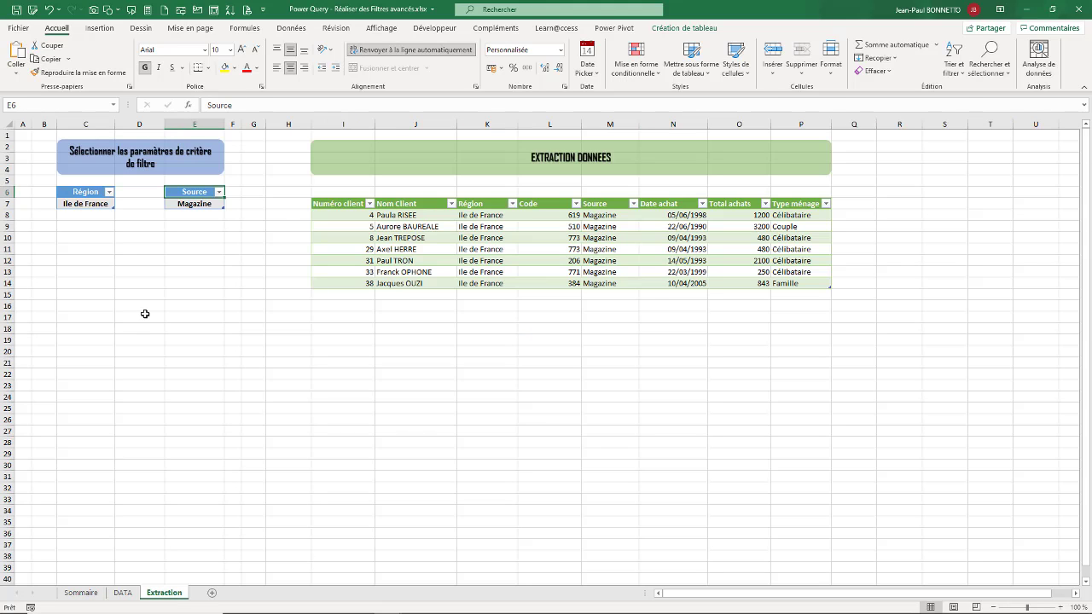
click(87, 203)
click(684, 27)
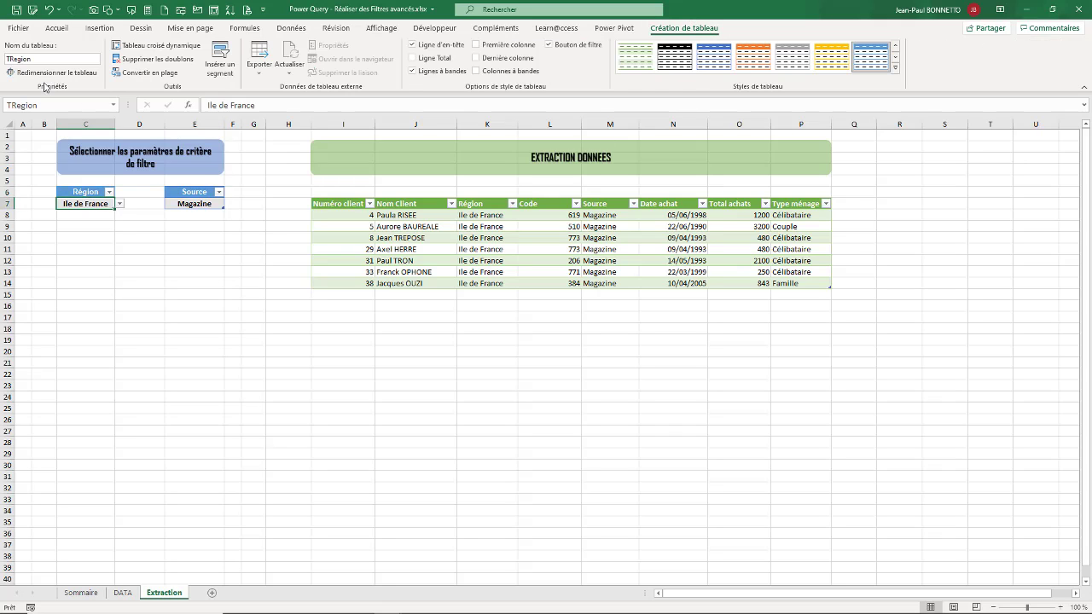
click(194, 203)
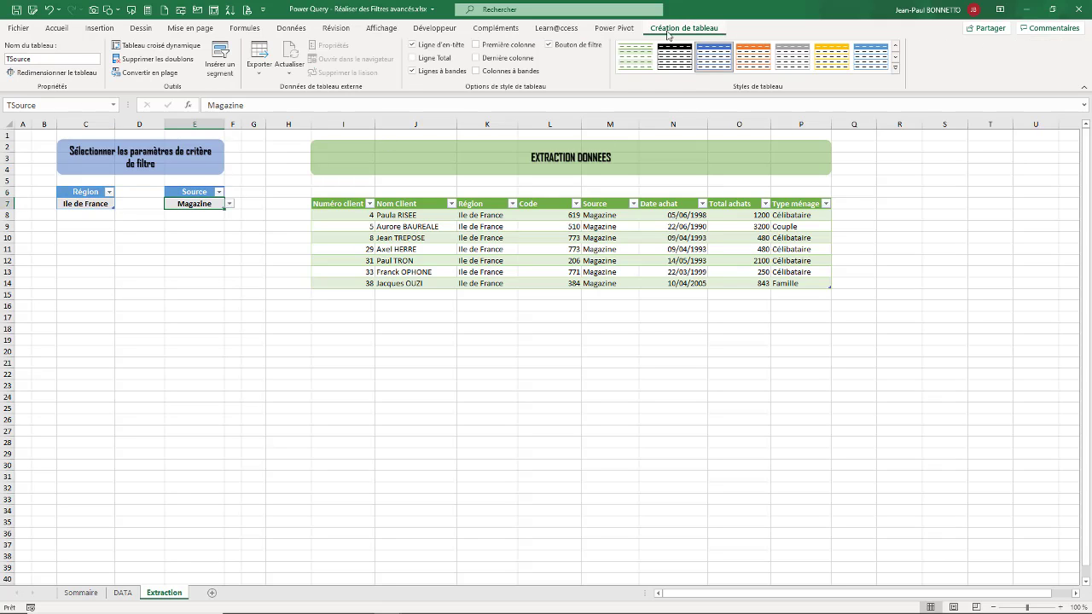
click(85, 203)
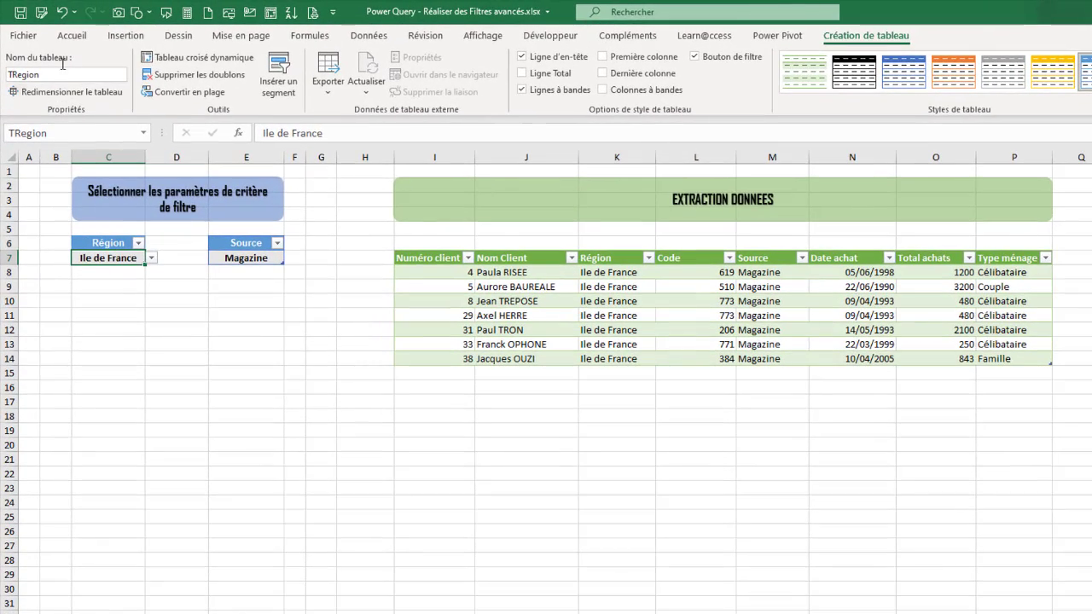
click(309, 35)
click(369, 35)
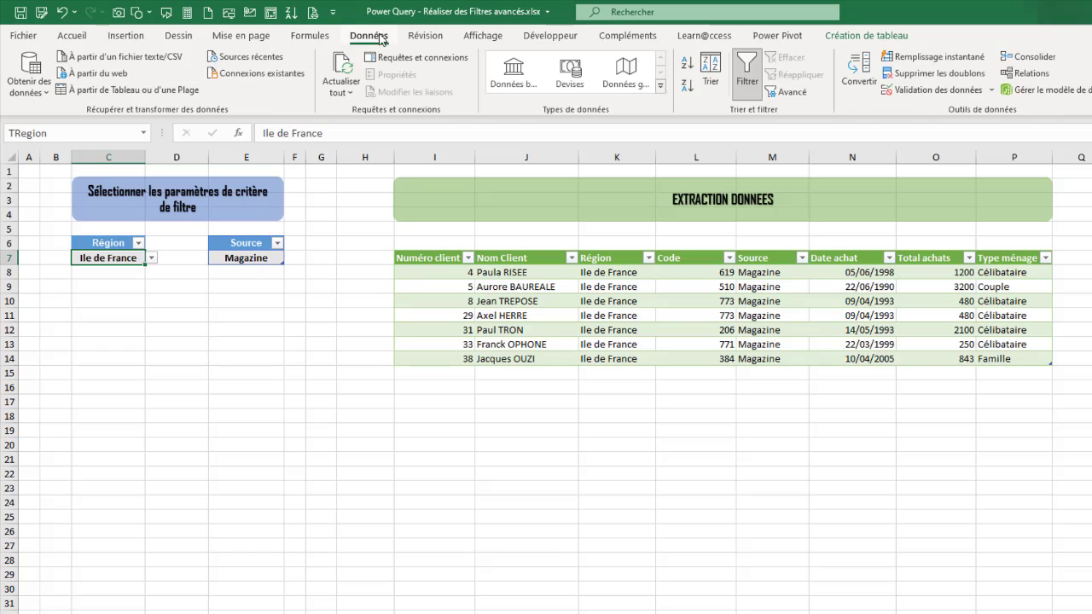
click(131, 89)
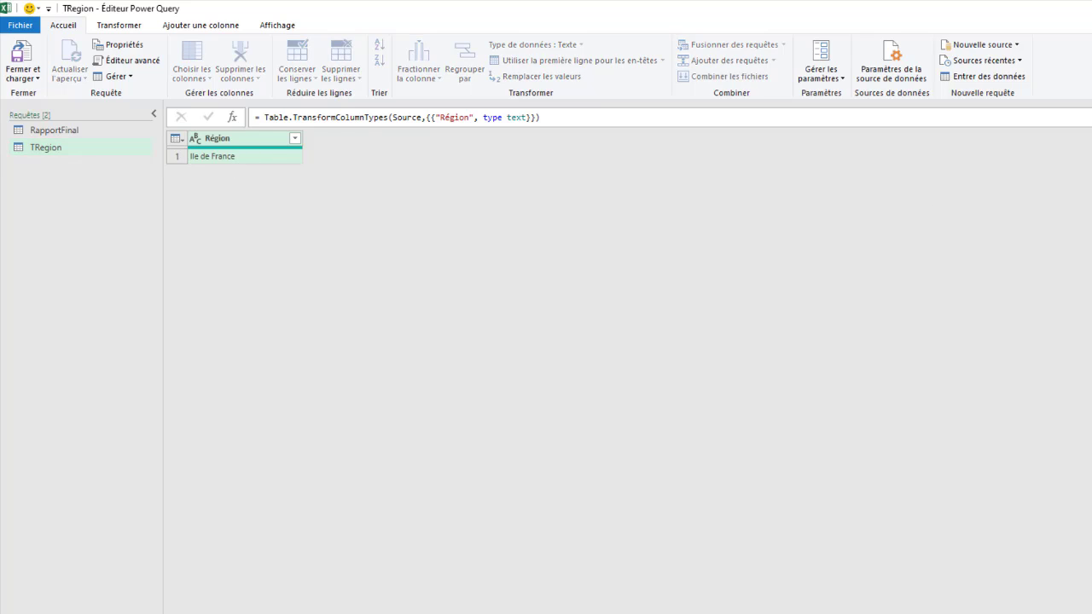
Name the new query CritereRegion and delete its Type modifié step so only Source remains.
text(Critè)
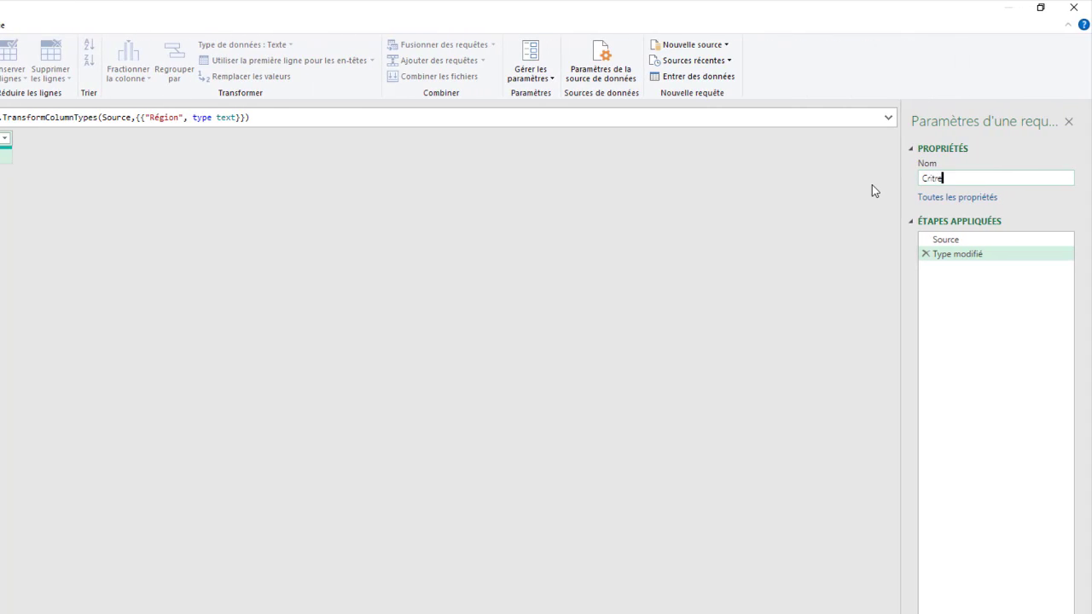
key(BackSpace)
text(ere)
text(R)
text(e)
text(gion)
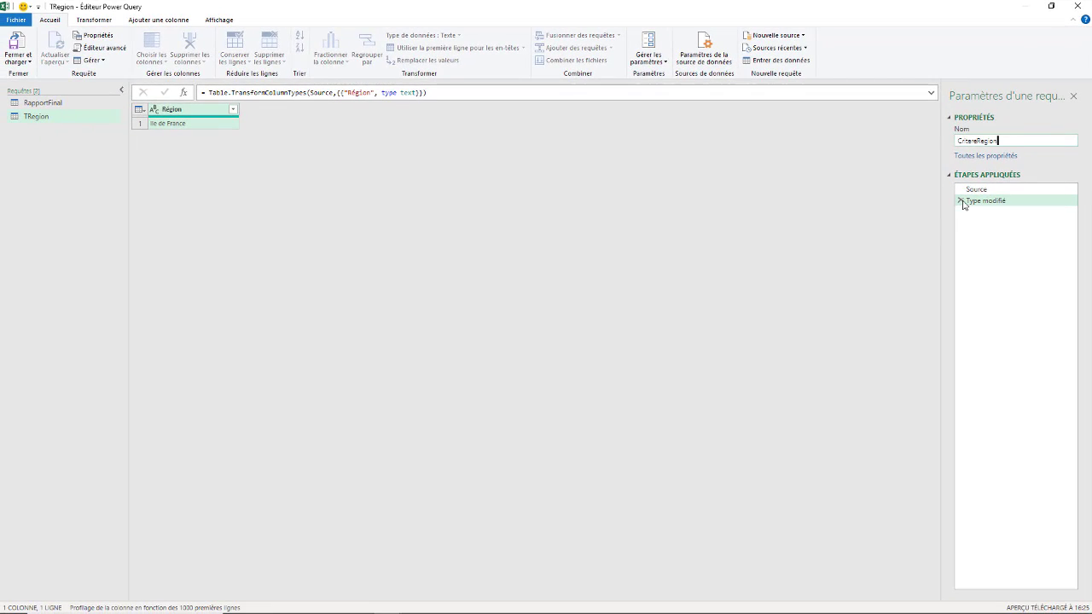
key(Return)
click(958, 200)
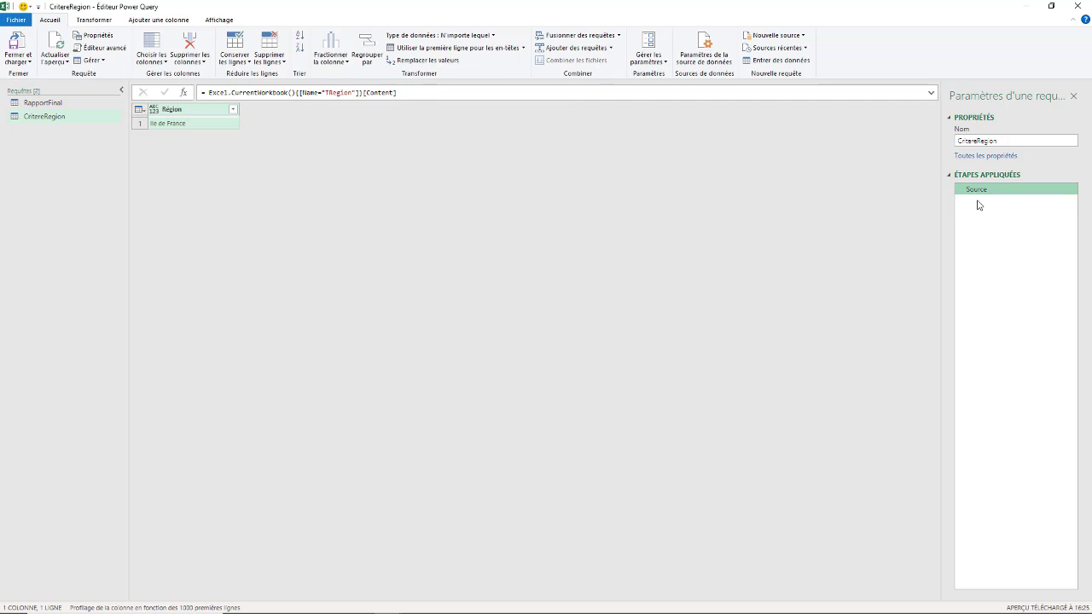
double_click(743, 17)
drag(778, 223, 572, 6)
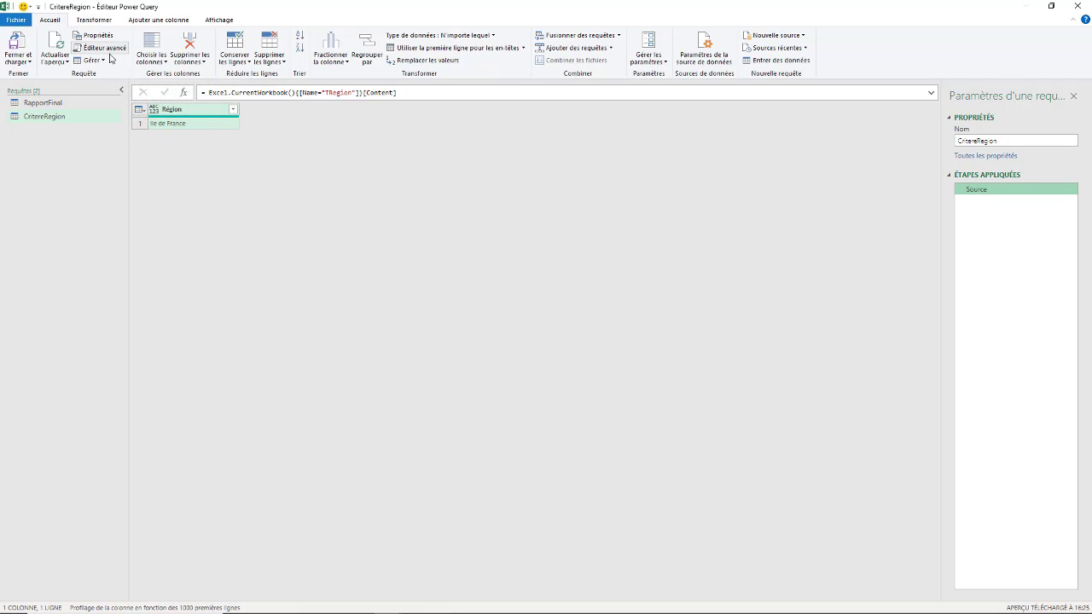
In the Advanced Editor, add a new line 'Critère1 = Record.Field(' after the Source step.
click(107, 48)
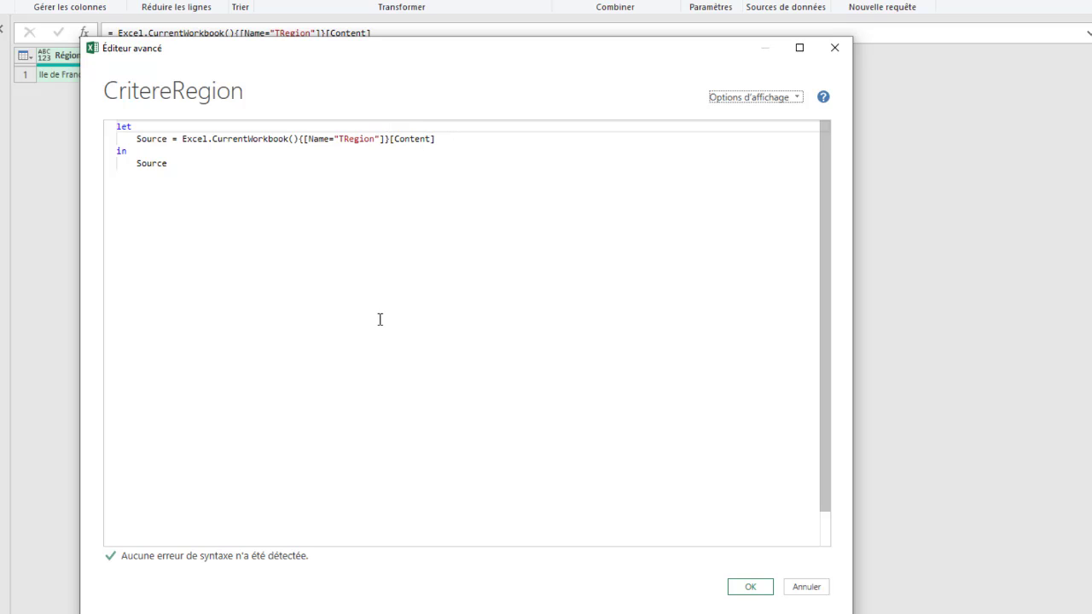
click(436, 139)
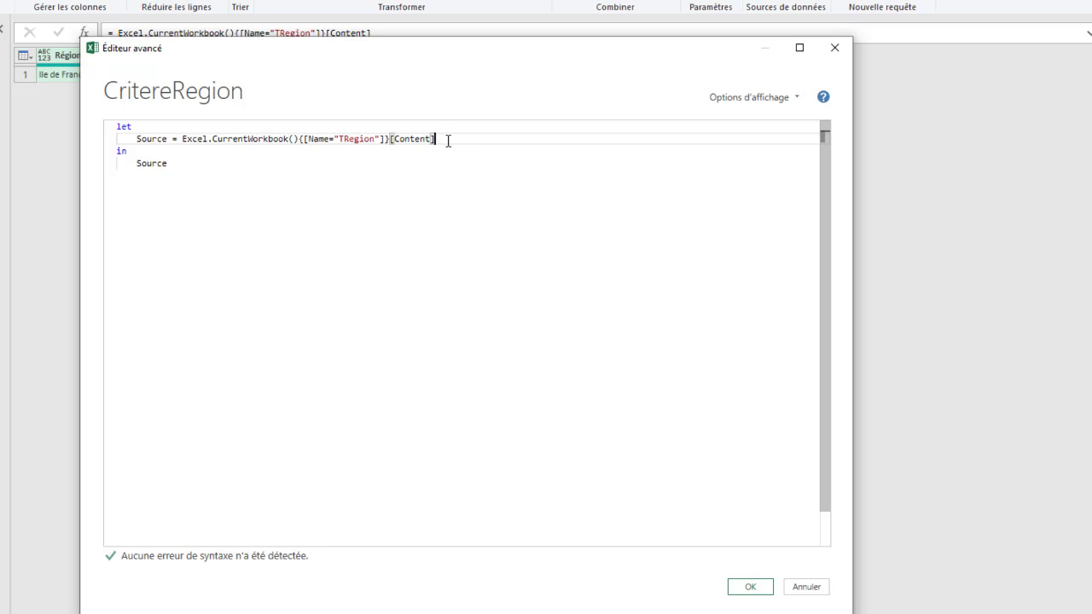
text(,)
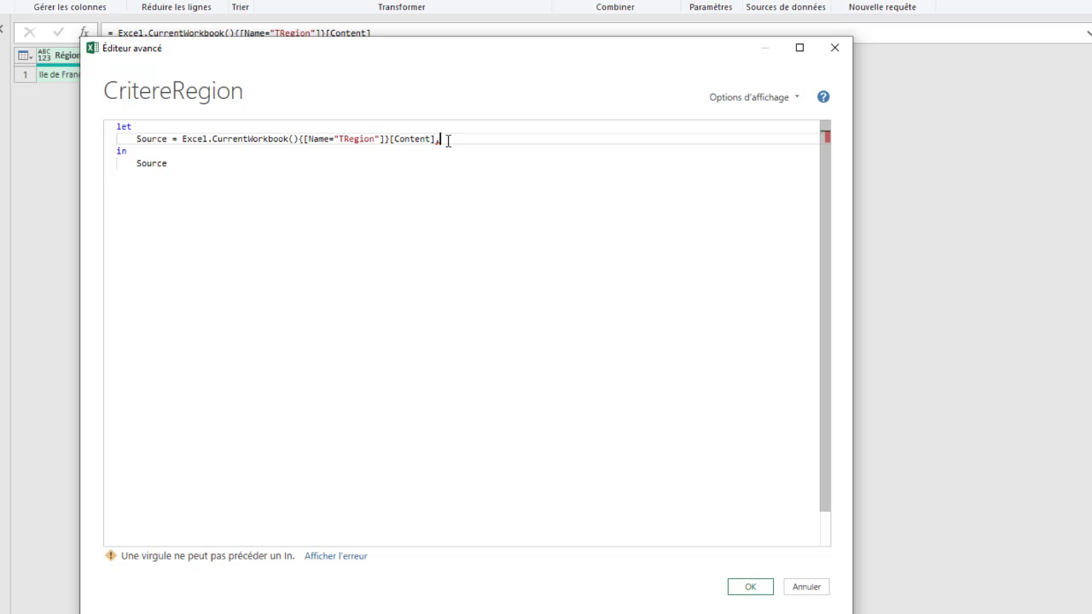
key(Return)
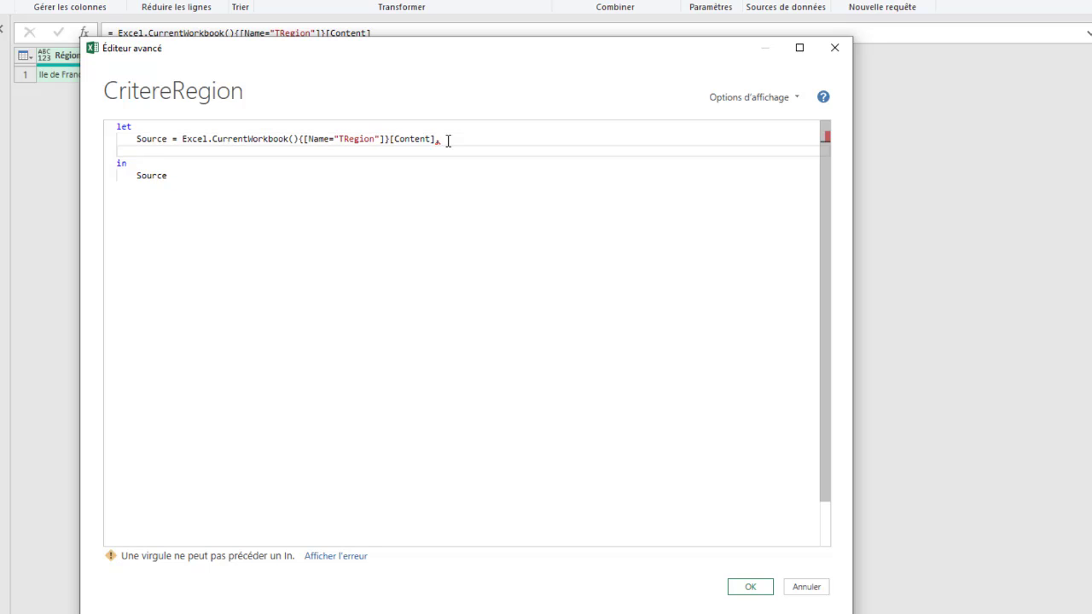
text(Cr)
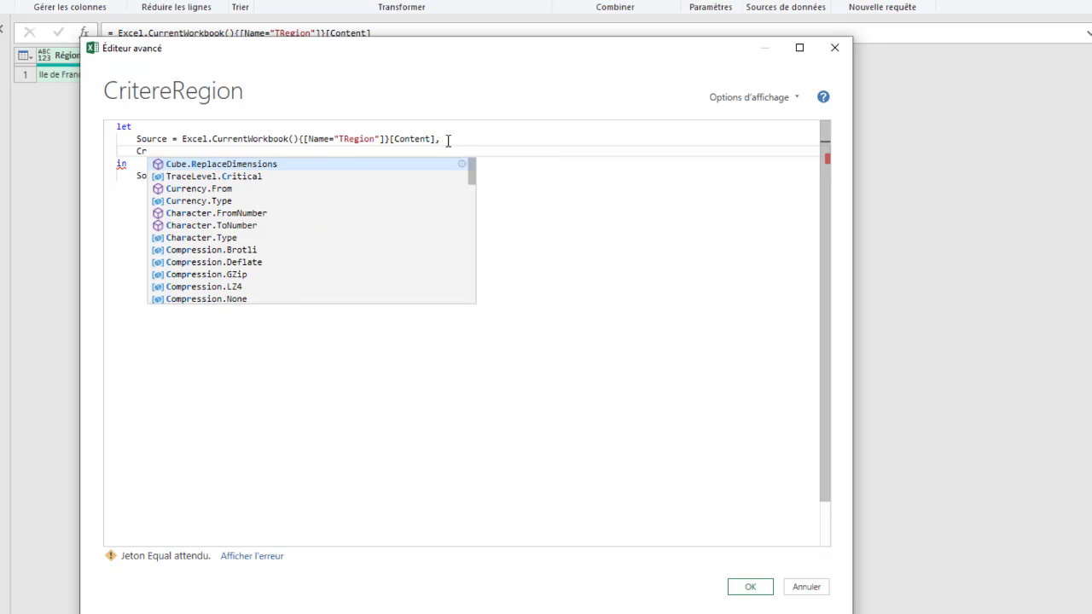
text(itère)
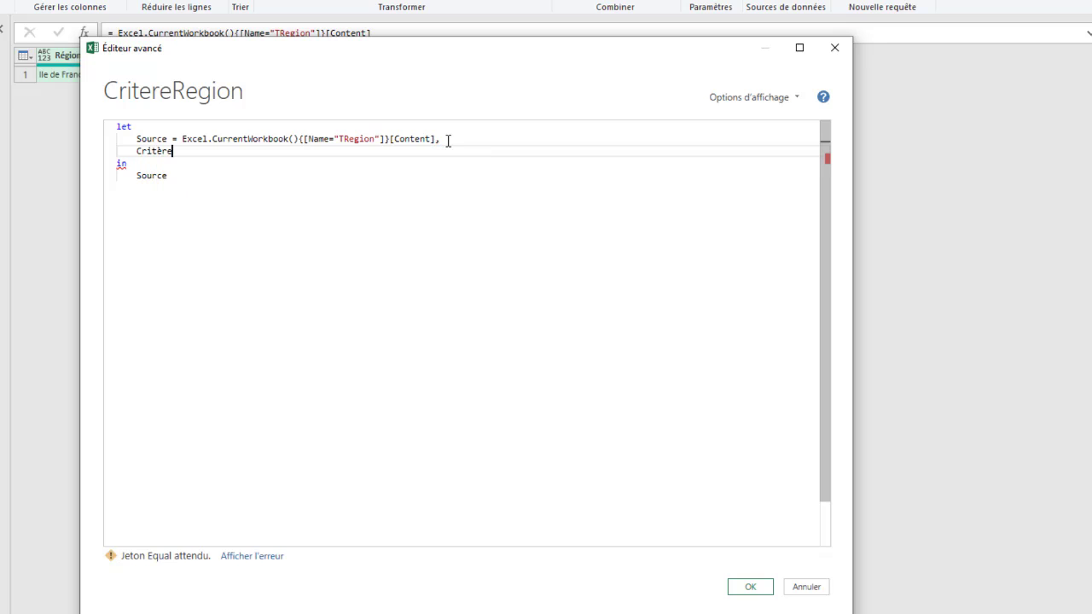
text(1 )
text(=)
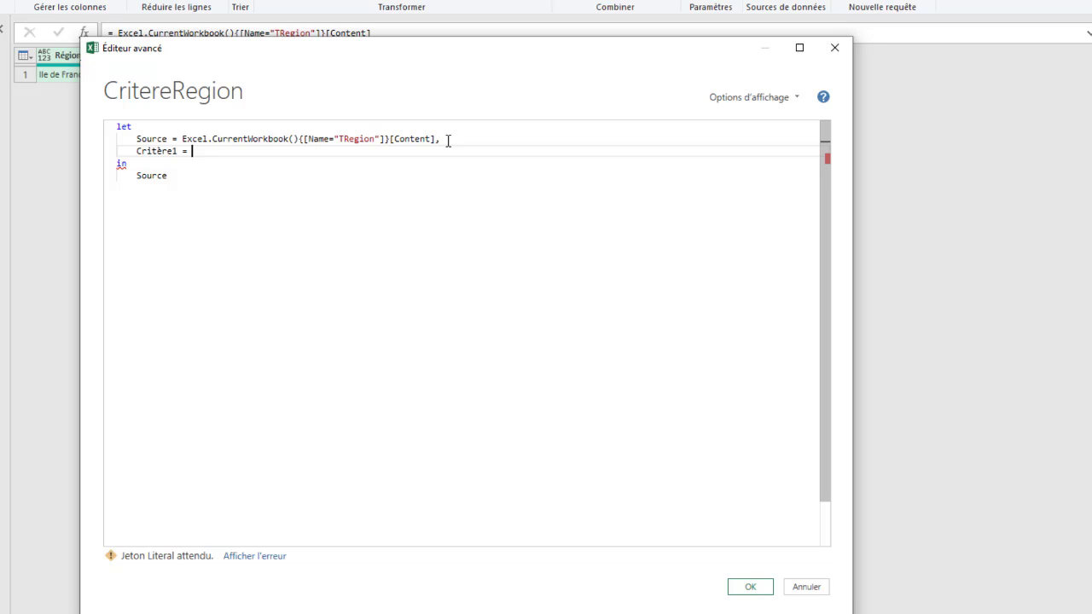
text(Re)
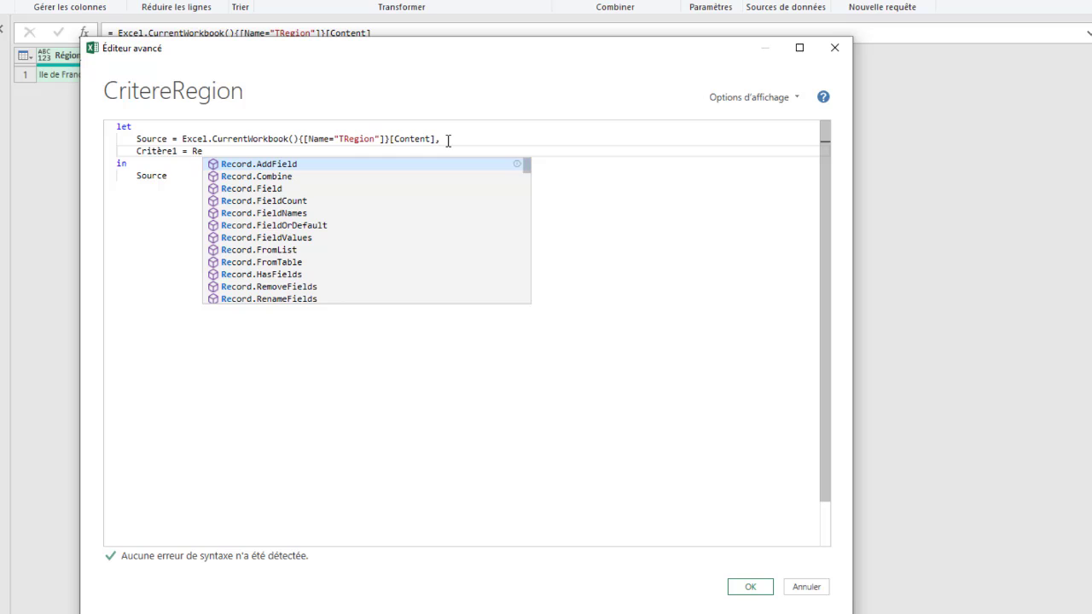
text(co)
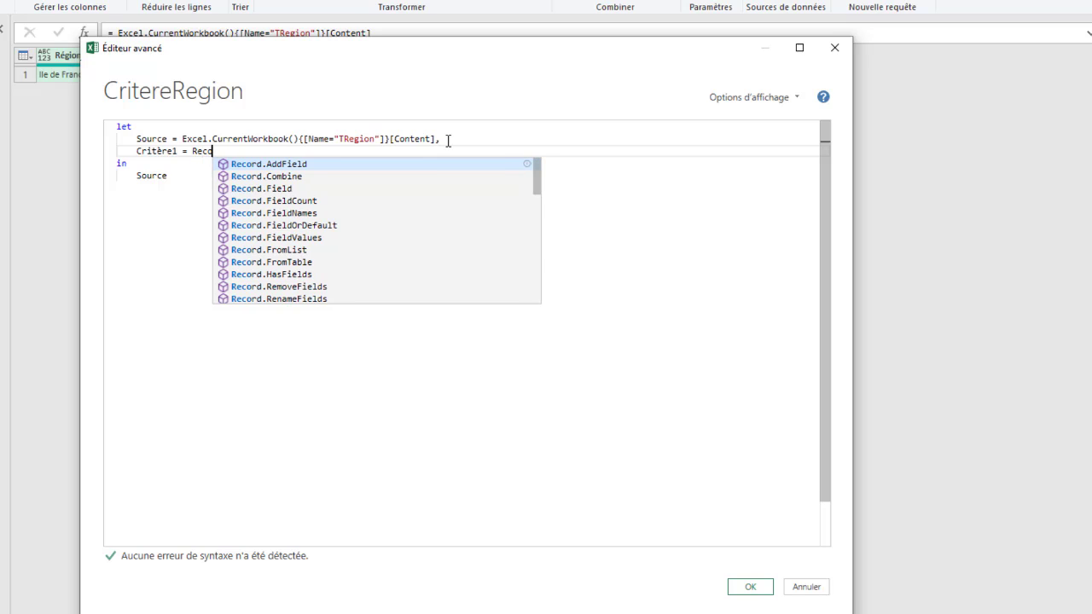
text(rd.fi)
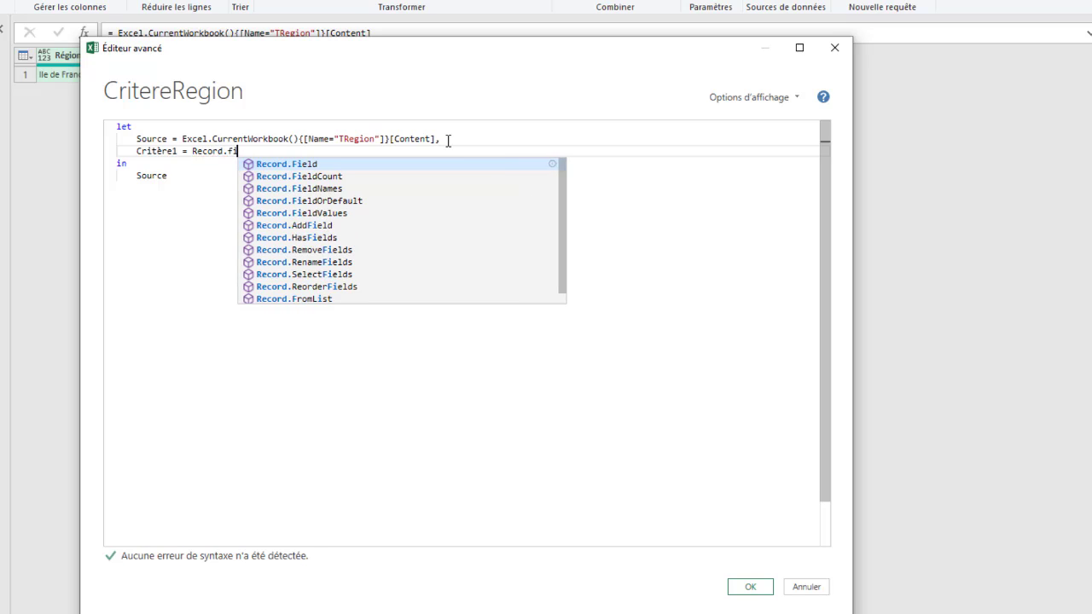
key(Tab)
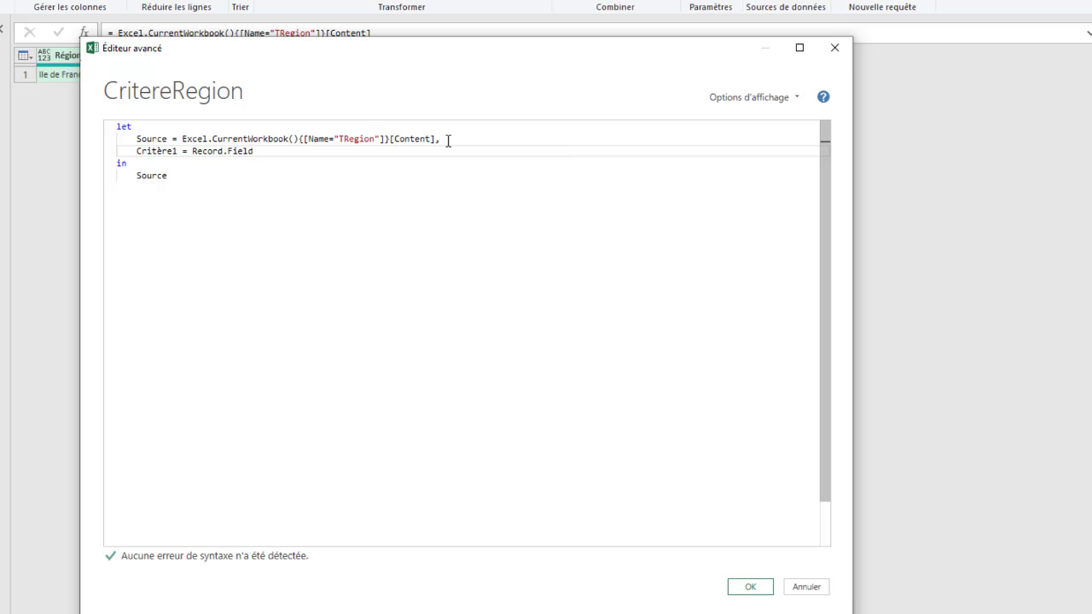
text(()
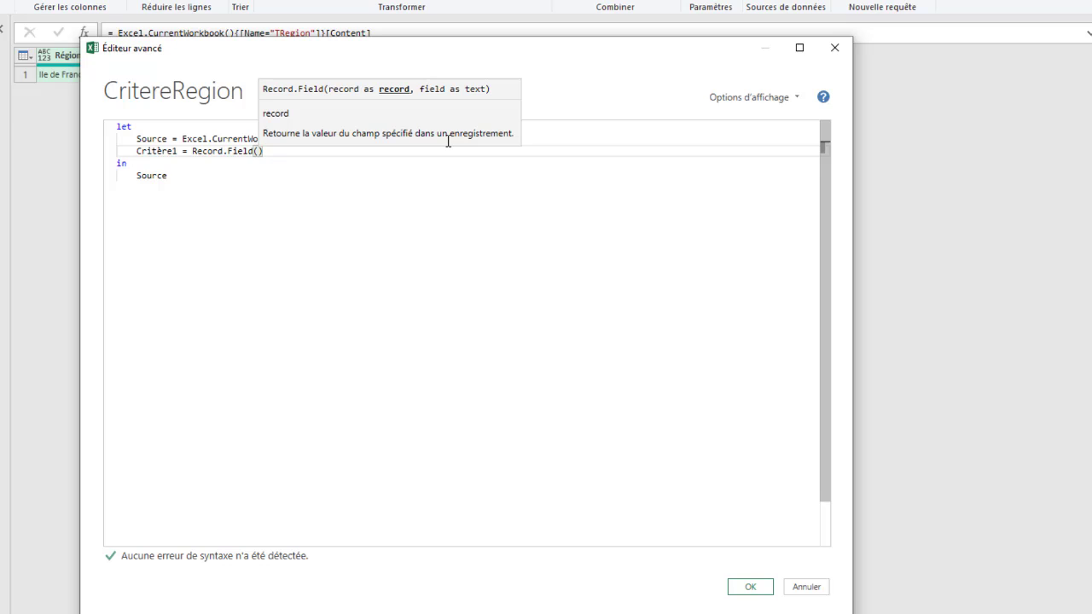
Fill the Record.Field arguments with {0},"Région".
text([)
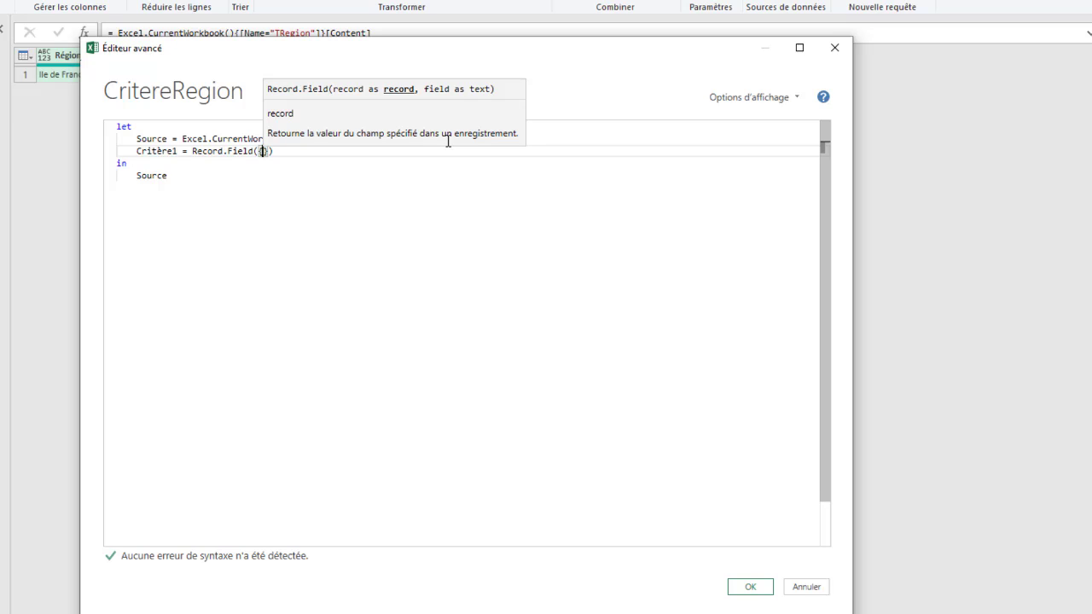
text(0)
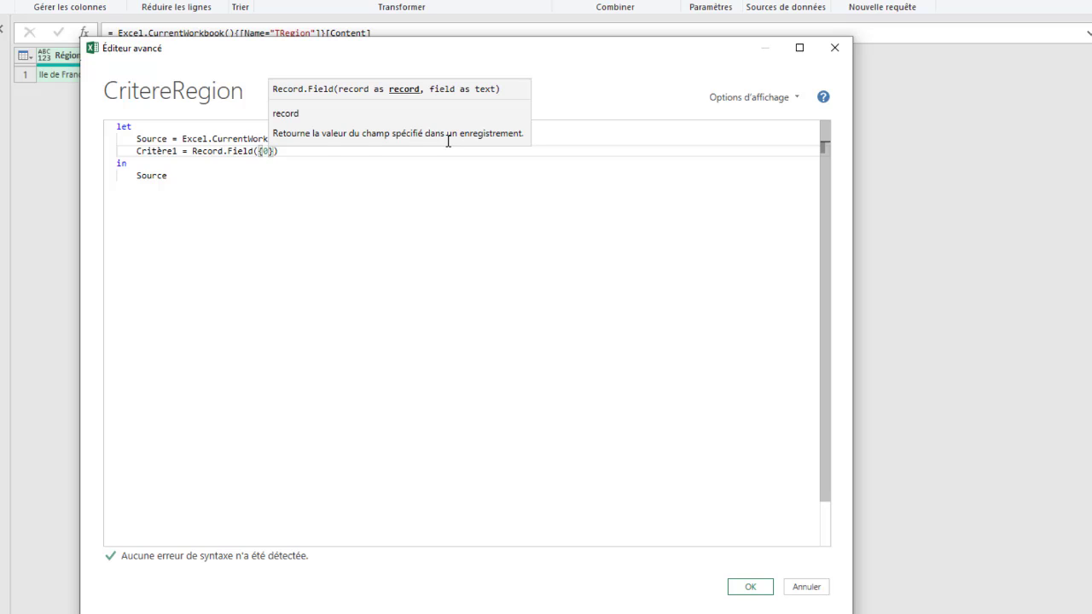
key(Right)
text(,)
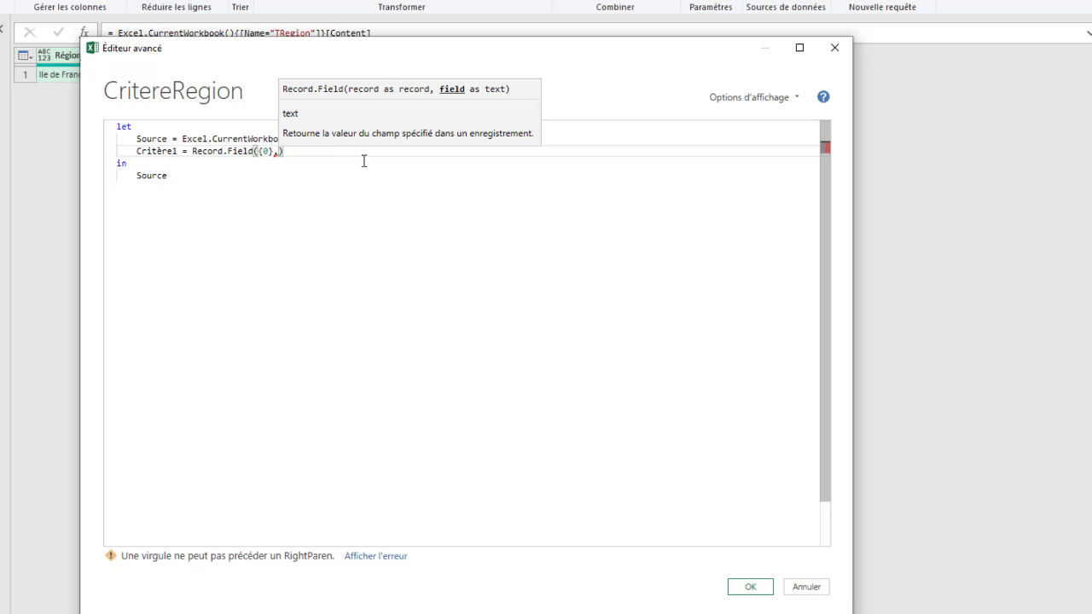
text(")
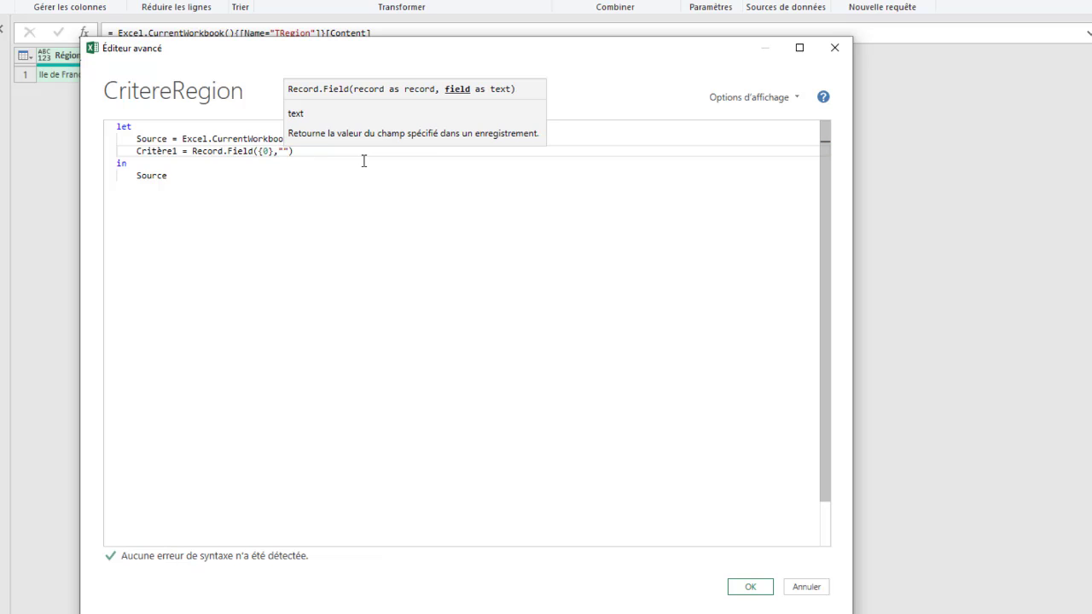
text(Rég)
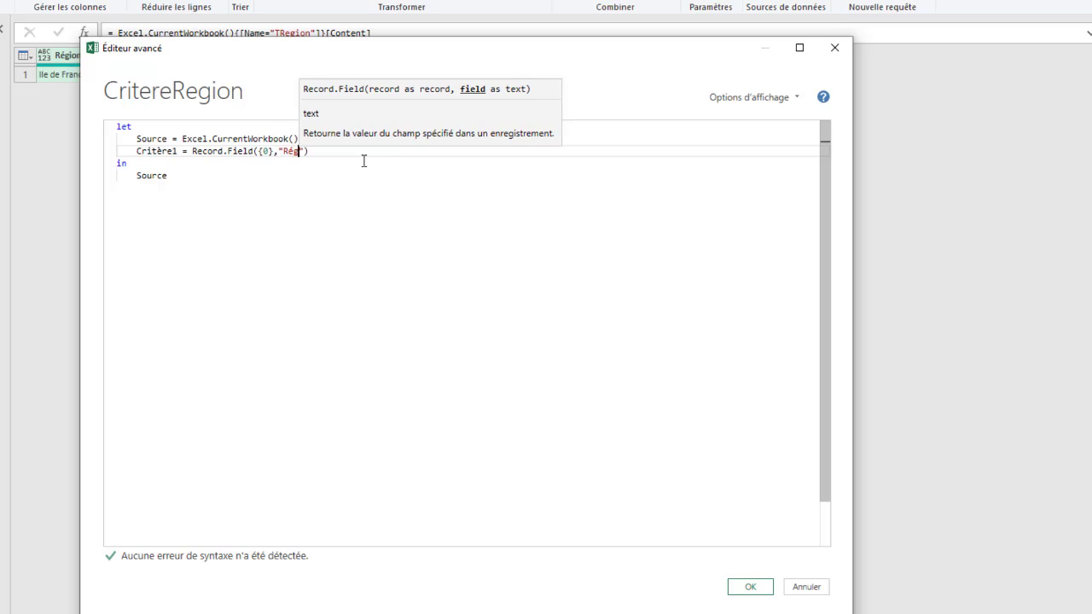
text(ion)
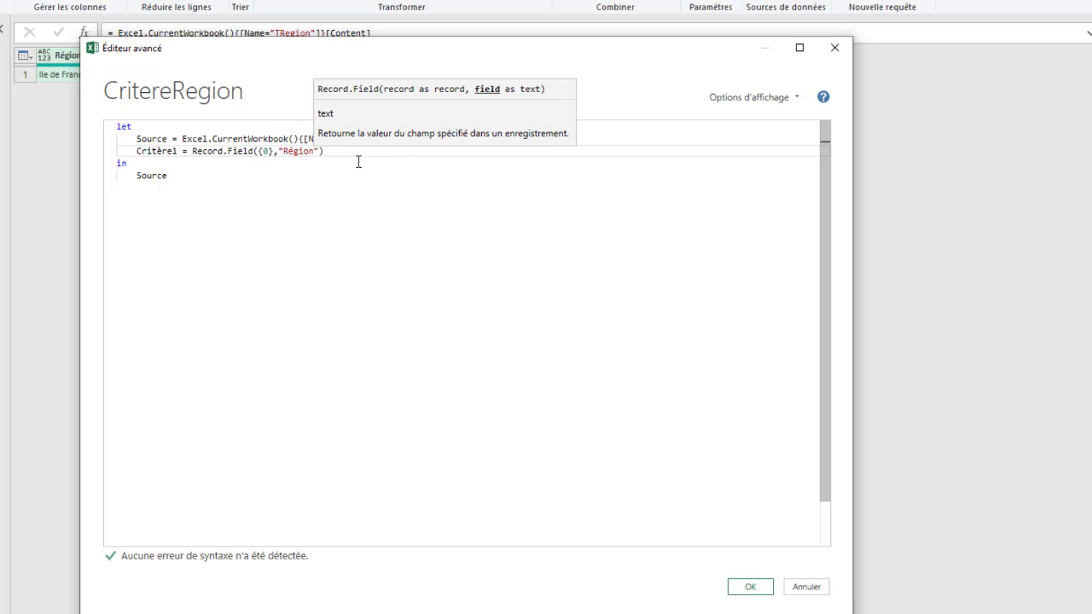
Make the query's final output Critère1 instead of Source.
click(161, 151)
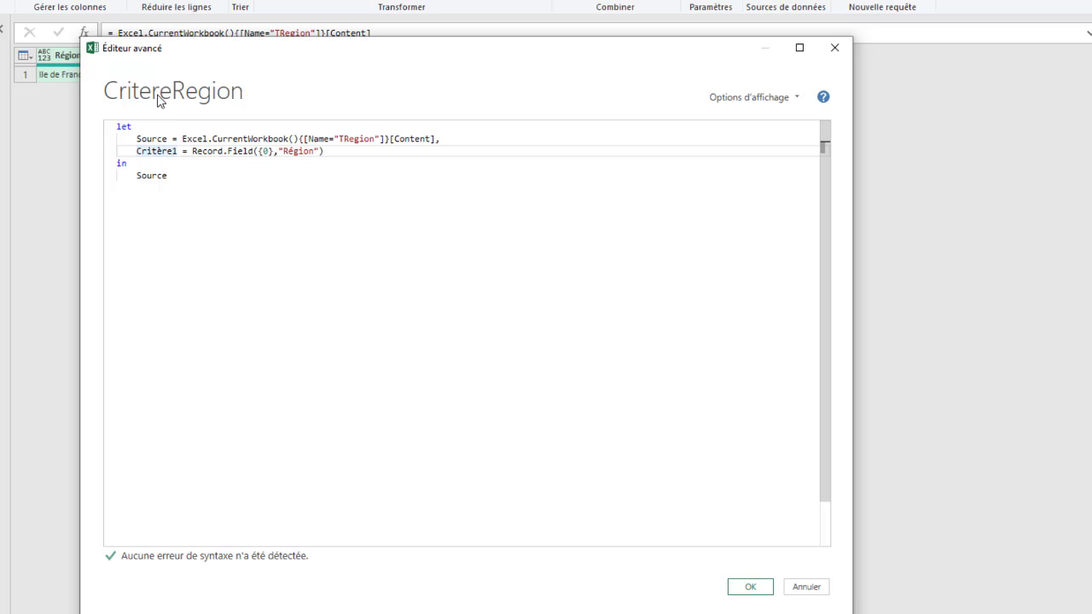
double_click(159, 151)
key(ctrl+c)
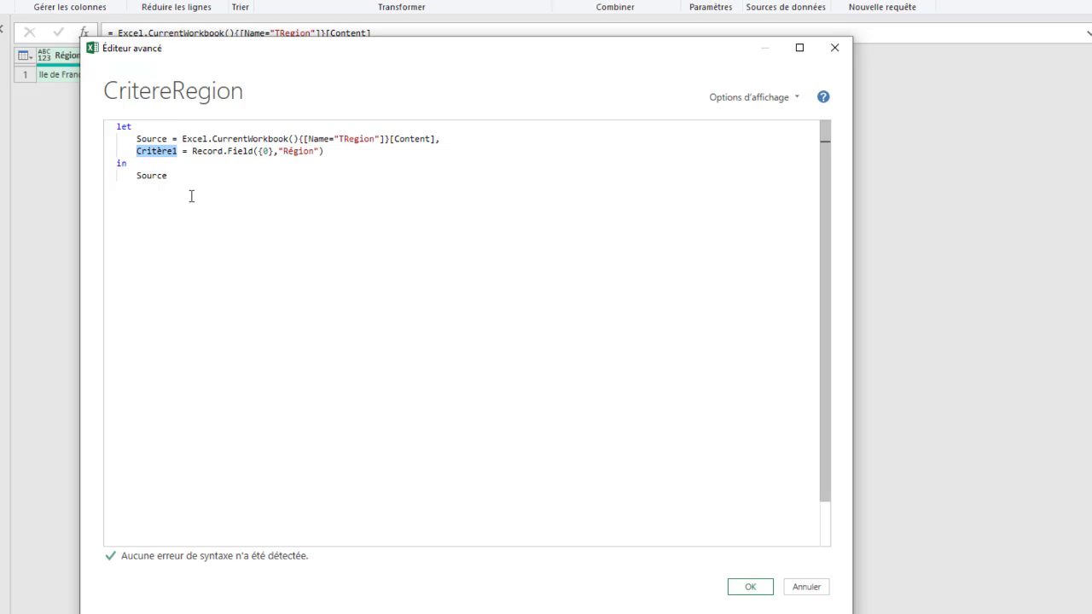
double_click(152, 175)
key(ctrl+v)
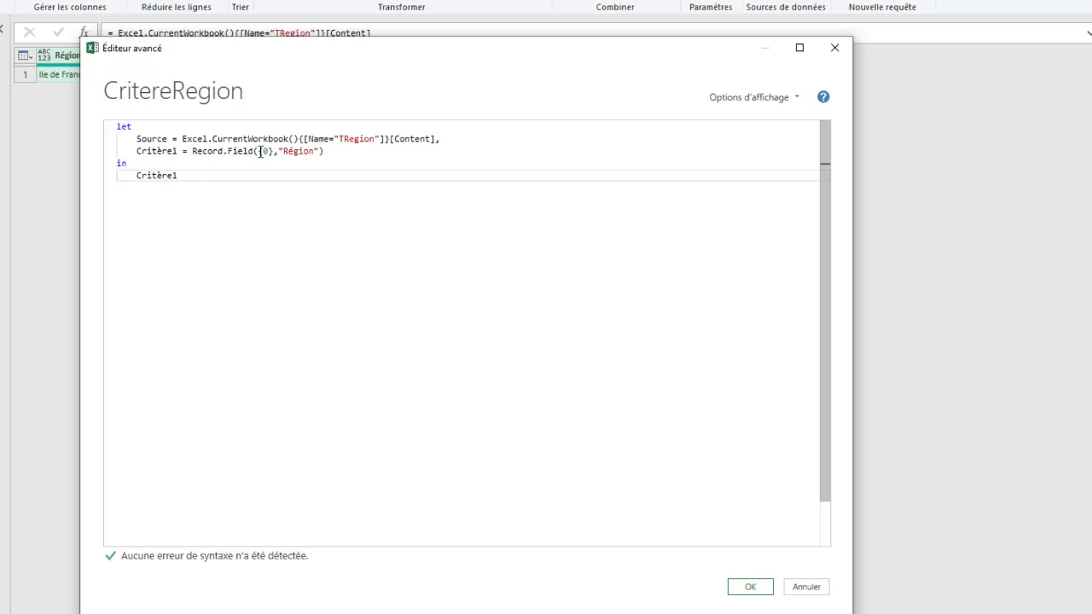
Prefix {0} with Source so it reads Record.Field(Source{0},"Région"), and save the code.
click(258, 151)
text(Sour)
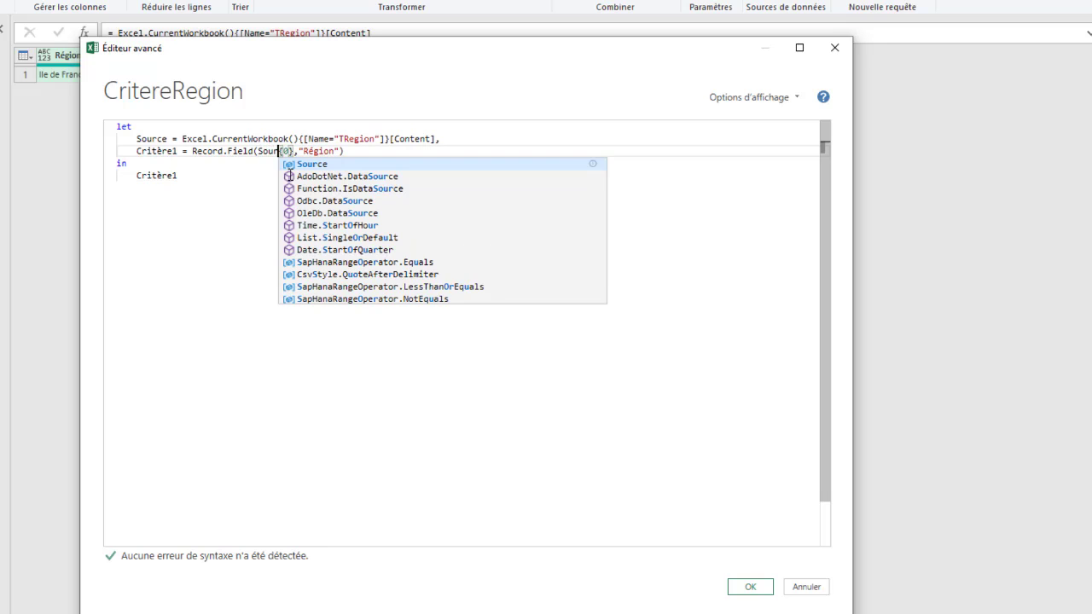
text(ce)
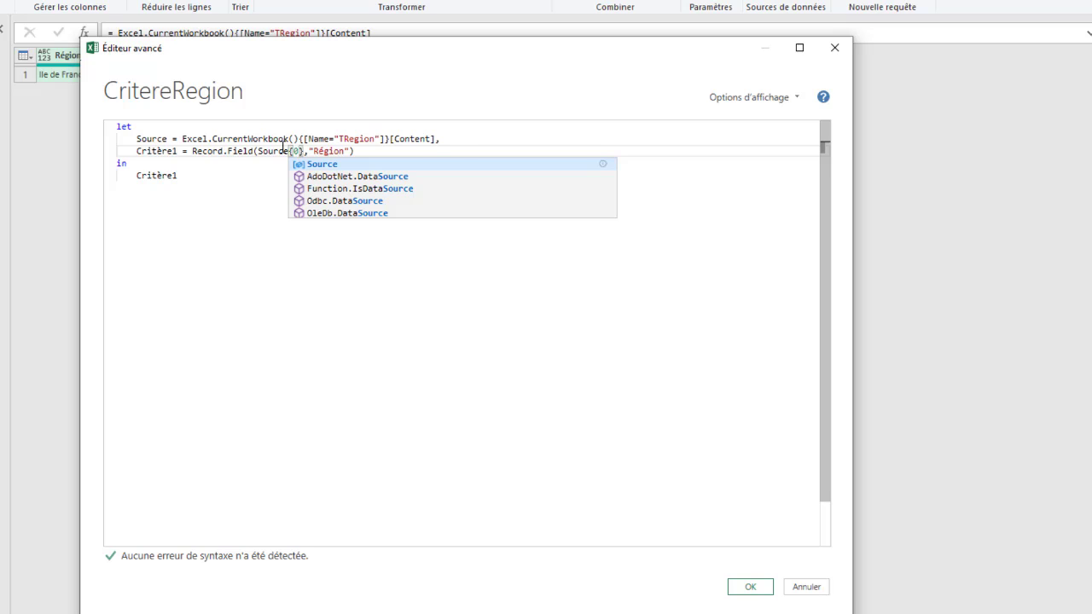
click(197, 183)
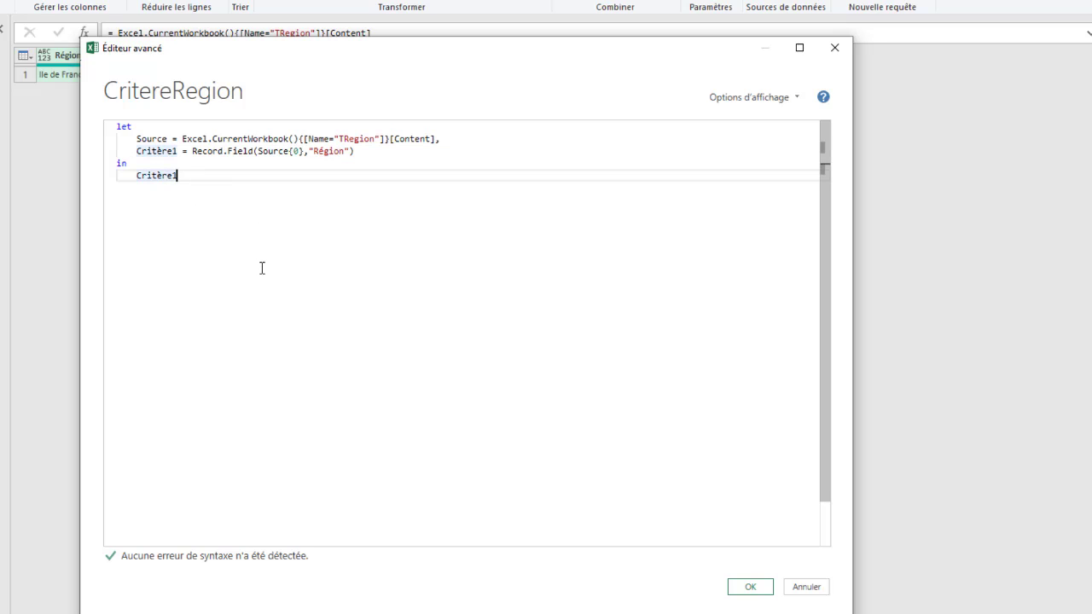
click(751, 589)
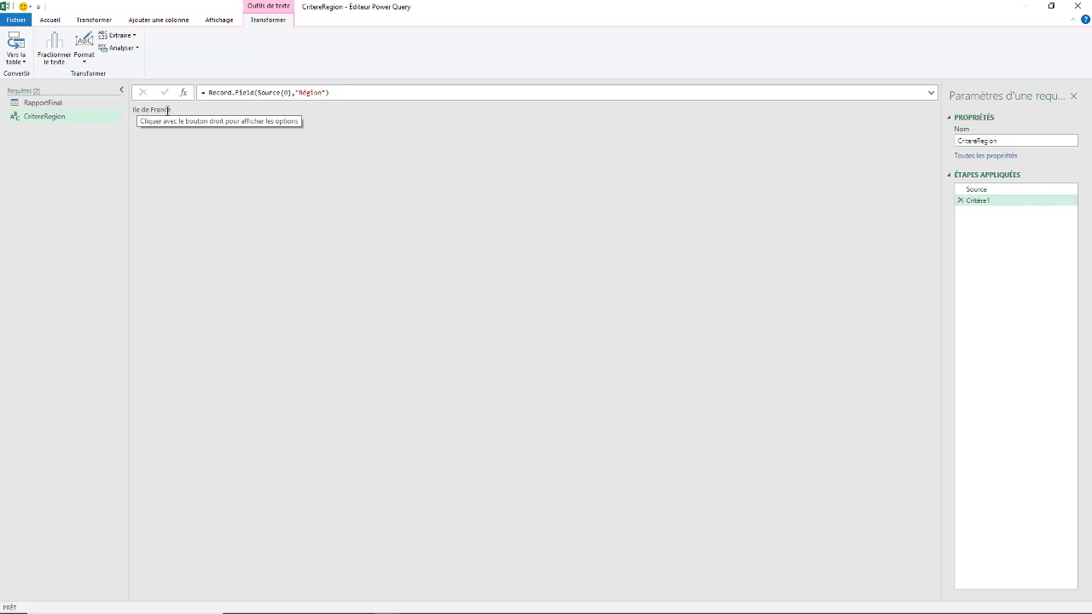
Close the editor and load CritereRegion with Fermer et charger dans… as Ne créer que la connexion.
click(51, 20)
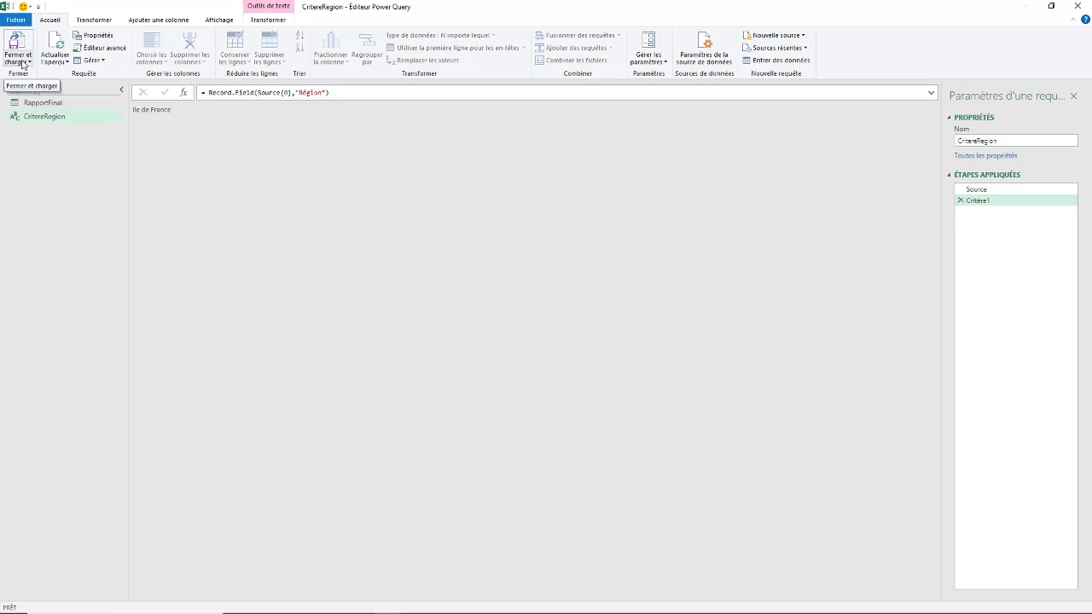
click(23, 65)
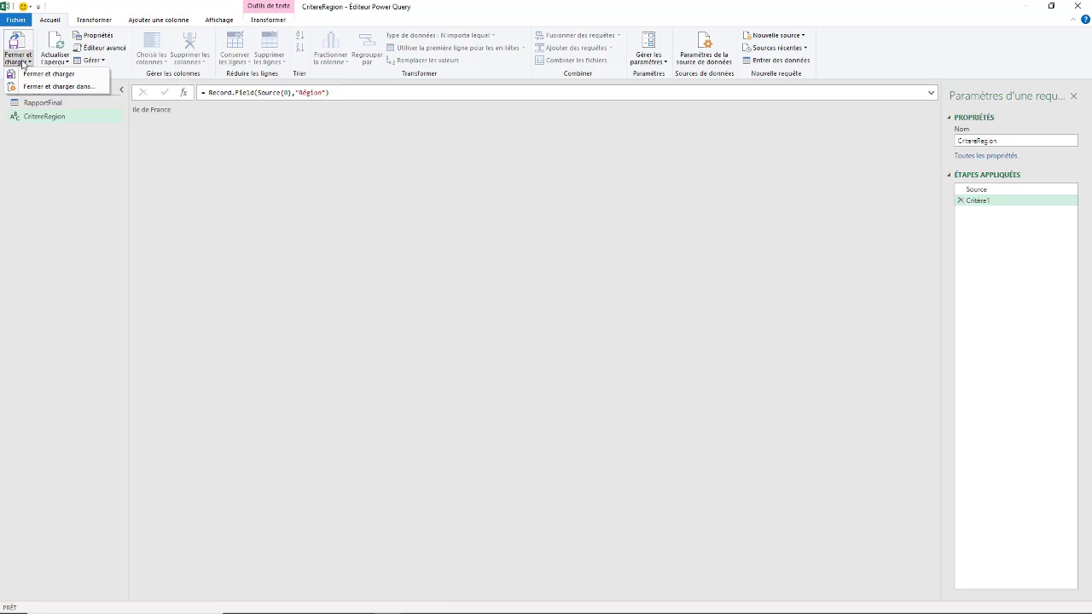
click(53, 87)
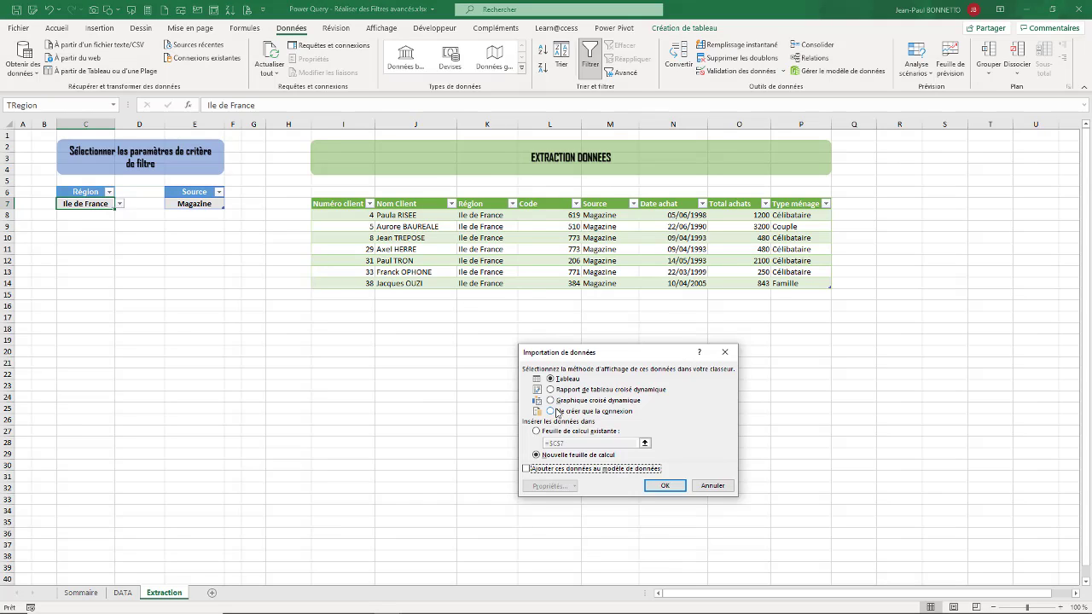
click(556, 413)
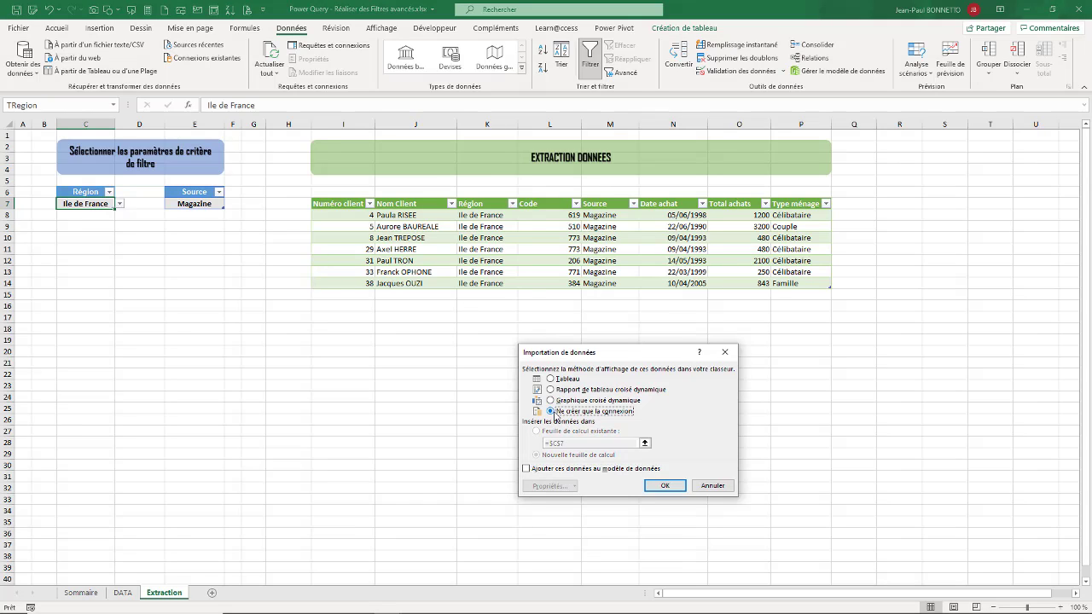
click(665, 486)
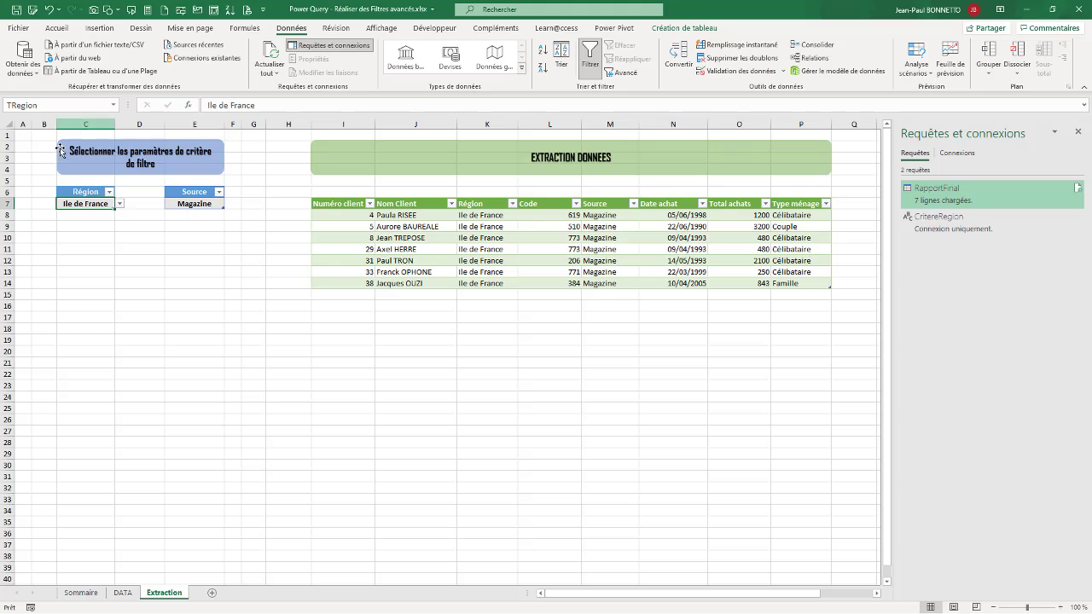
Create a Power Query query from the TSource table at cell E7 (Magazine).
click(194, 203)
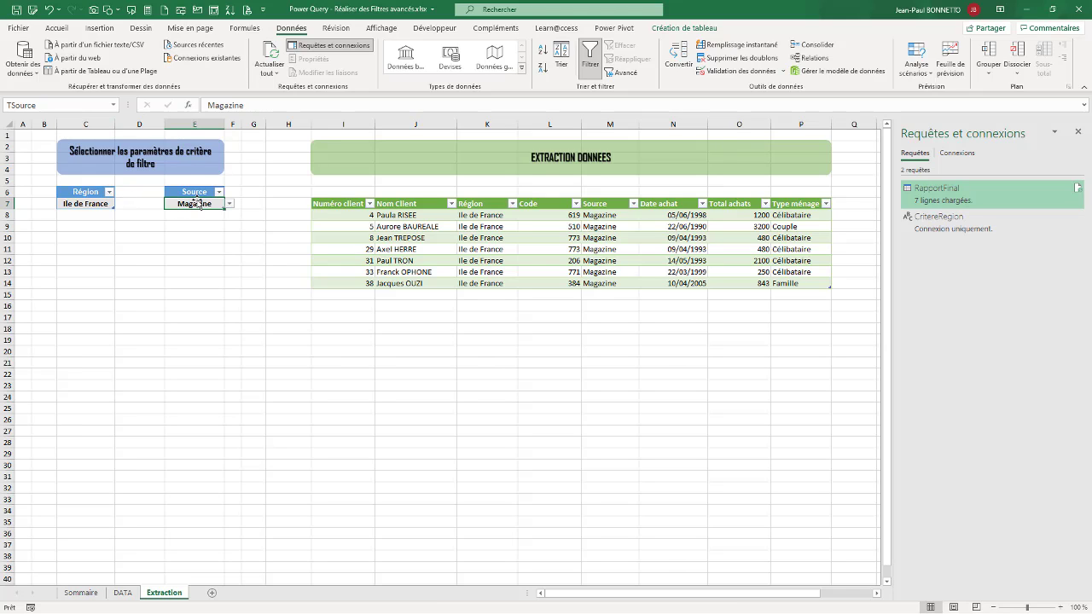
click(100, 205)
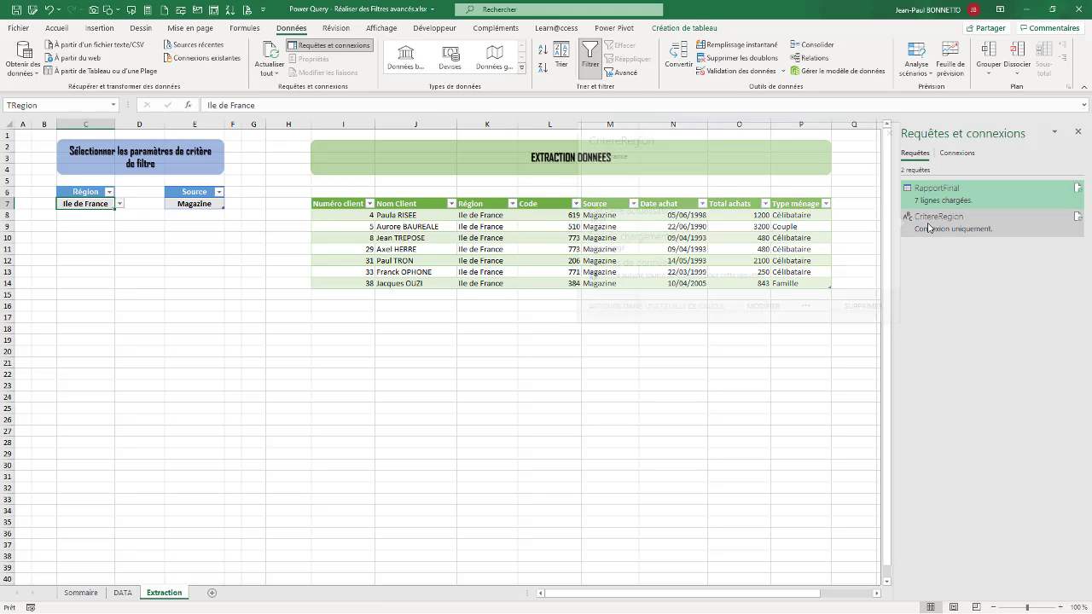
click(197, 204)
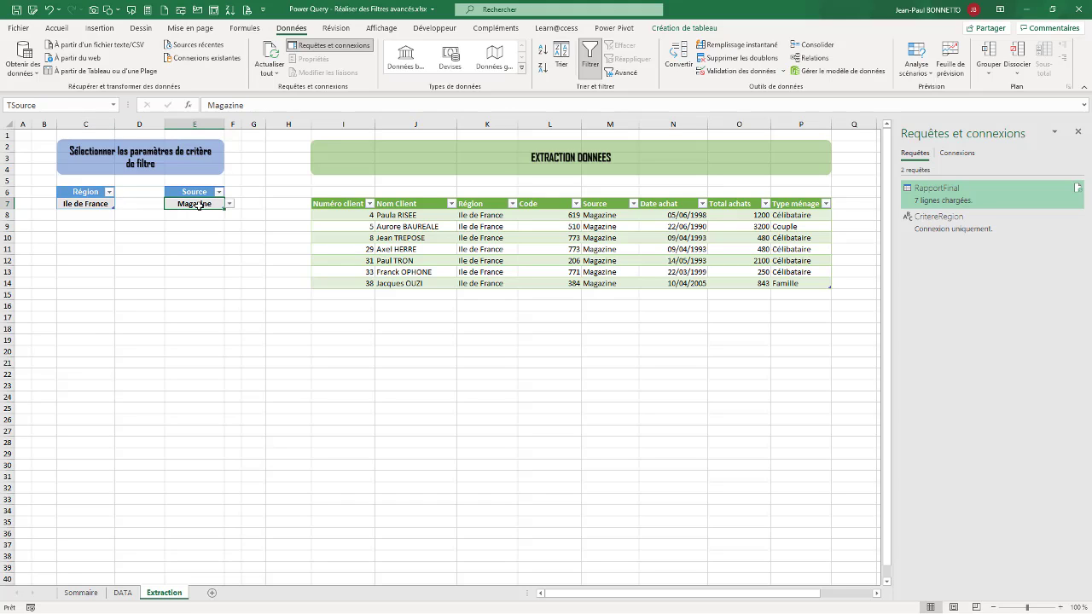
click(128, 72)
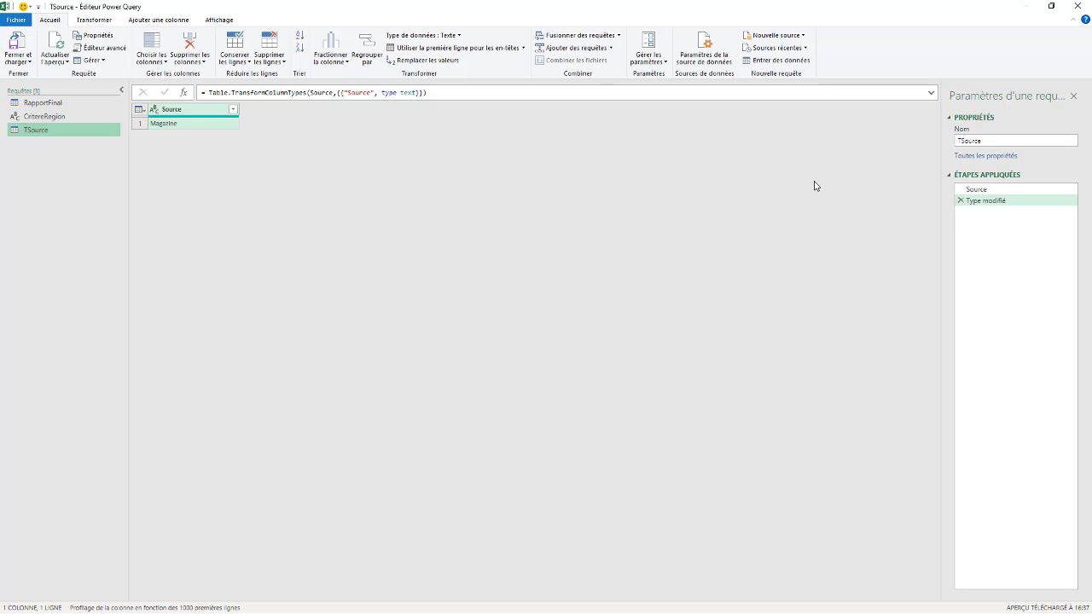
Remove the Type modifié step and rename the query CritereSource.
click(960, 200)
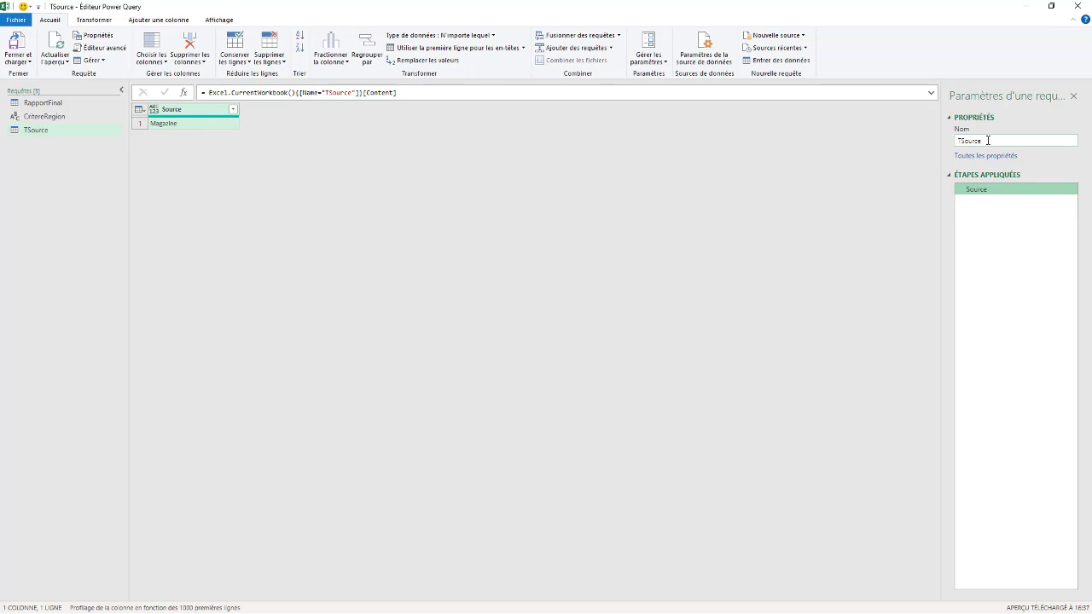
drag(985, 140, 941, 144)
text(C)
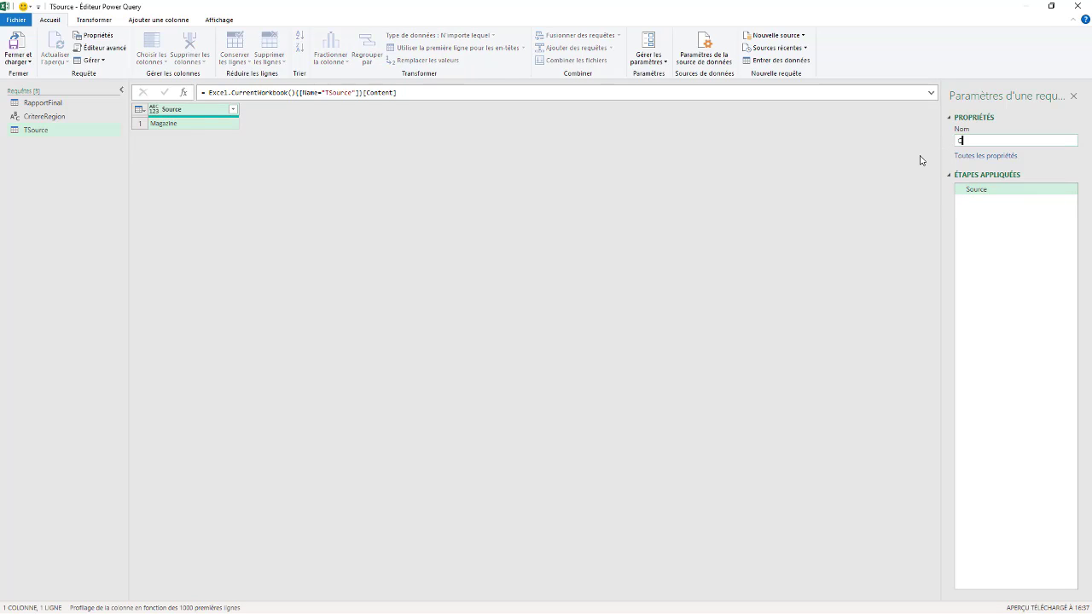
text(ritereSource)
click(207, 174)
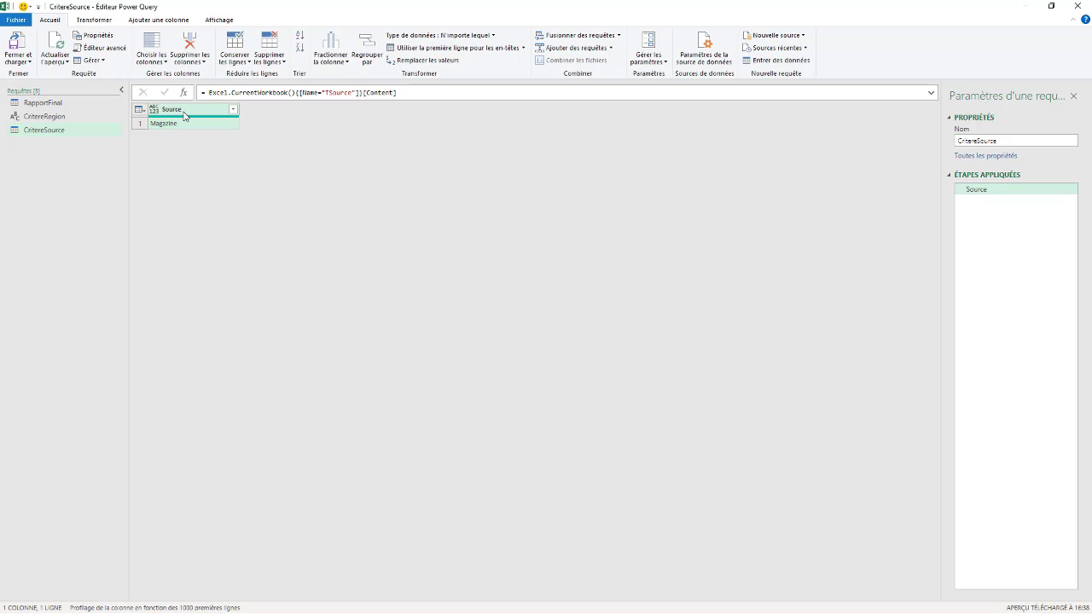
In the Advanced Editor, add a step Critere2 = Record.Field(Source{0},"Source") after Source.
click(99, 49)
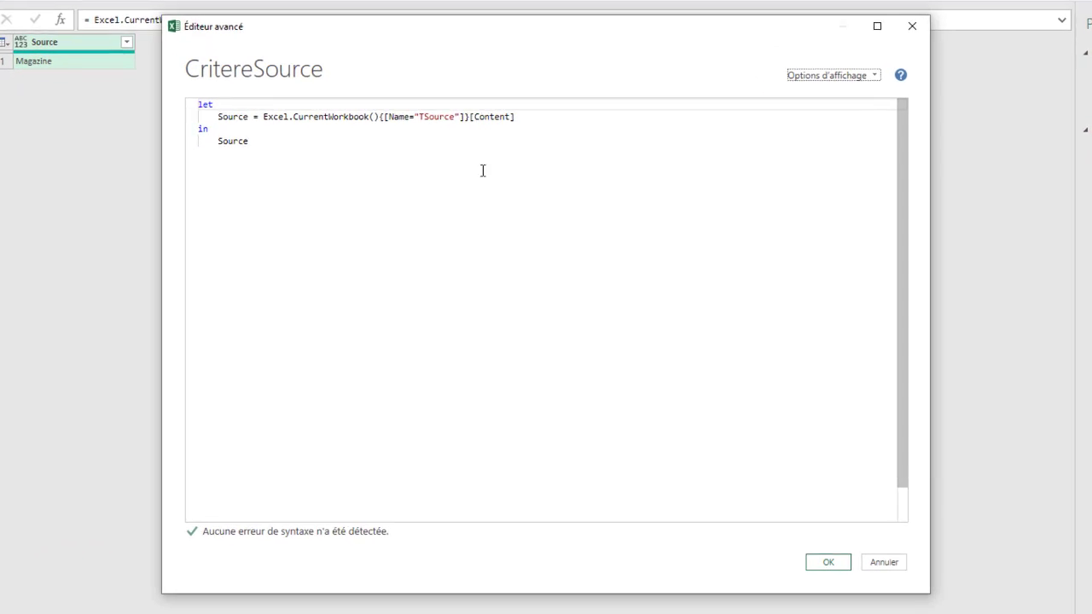
click(535, 115)
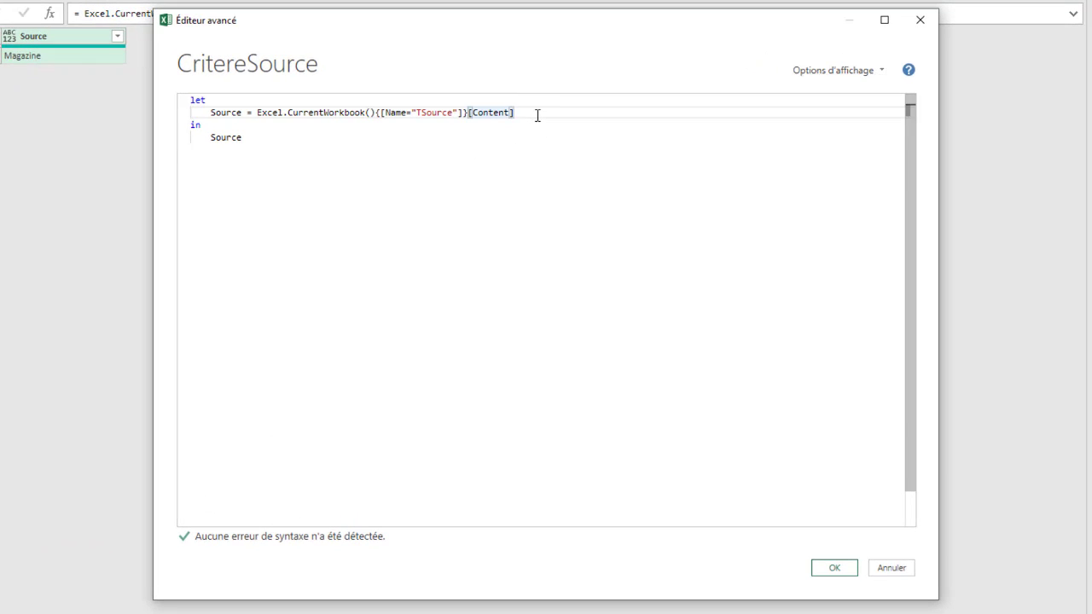
text(,)
key(Return)
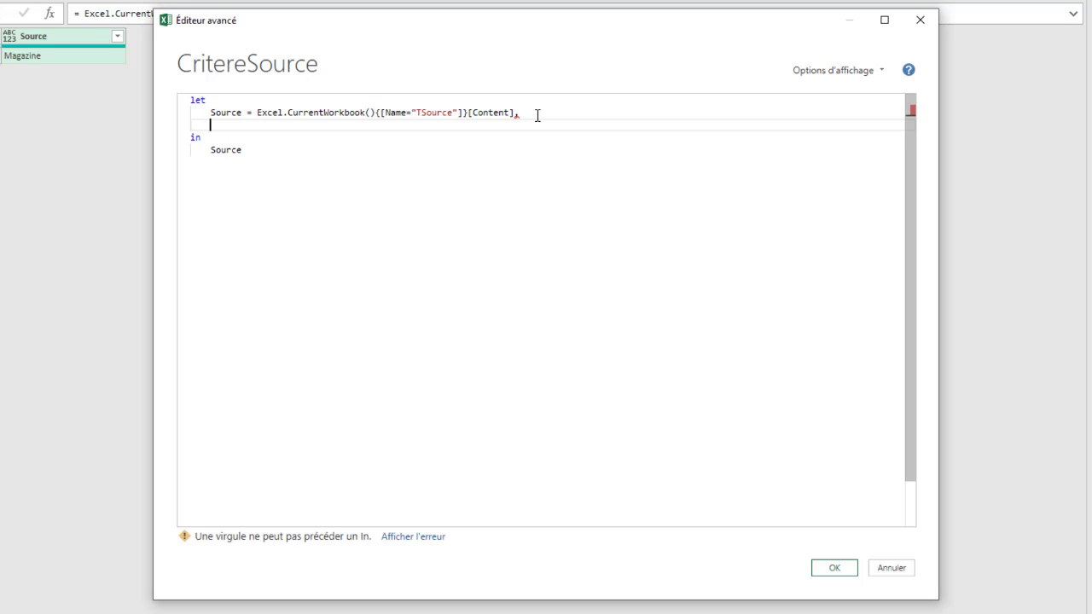
text(Crit)
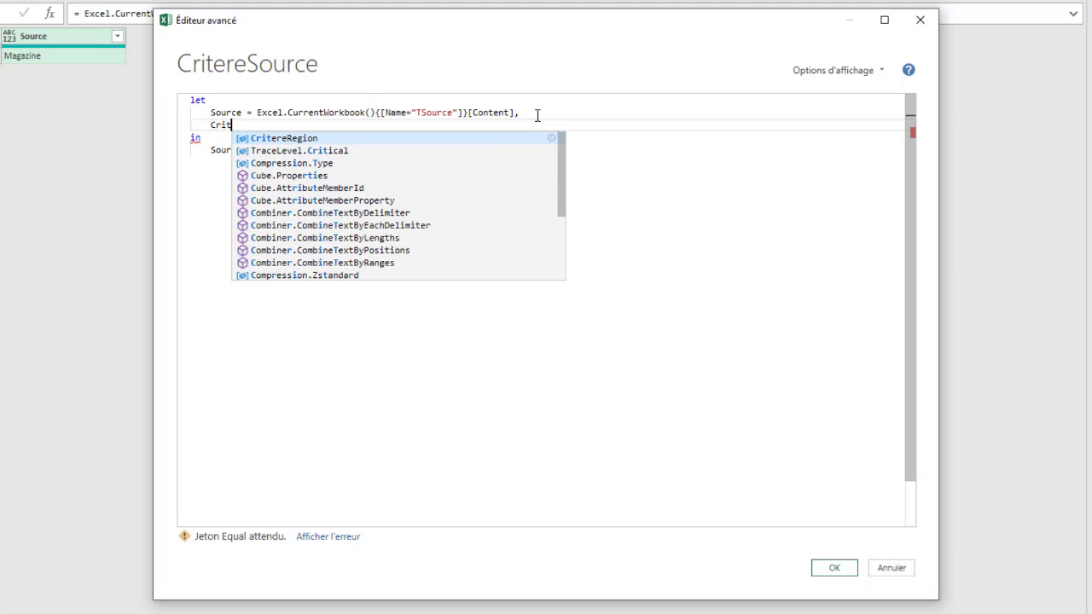
text(ere2)
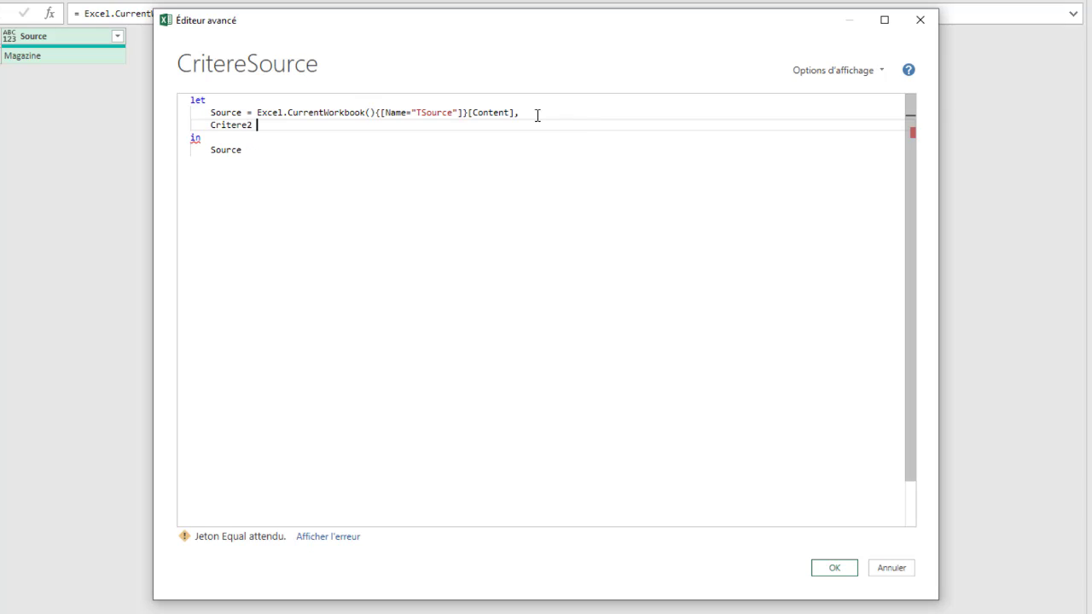
text( =)
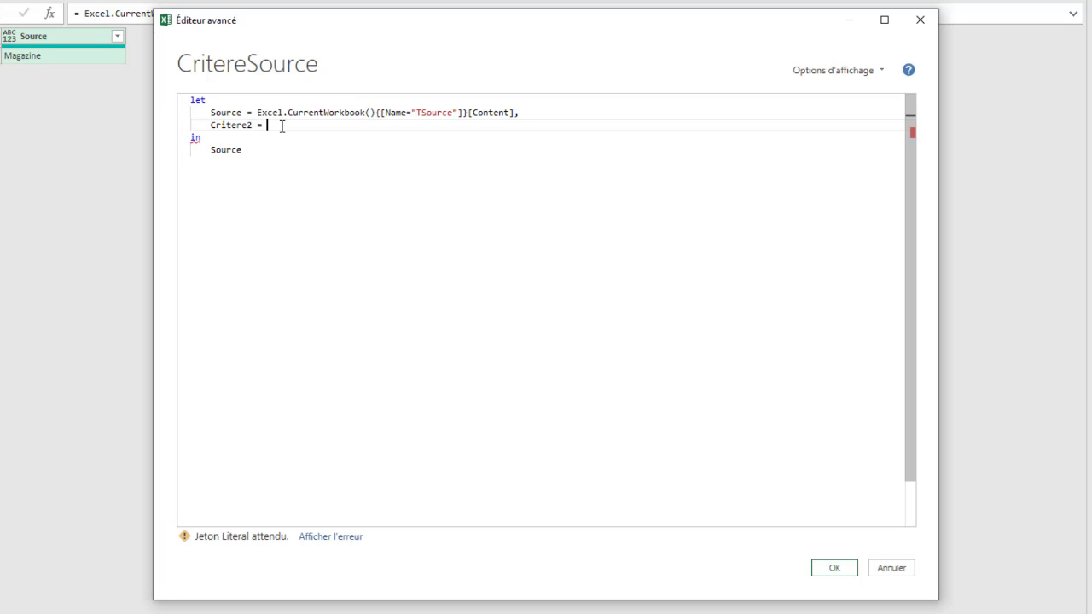
text(Re)
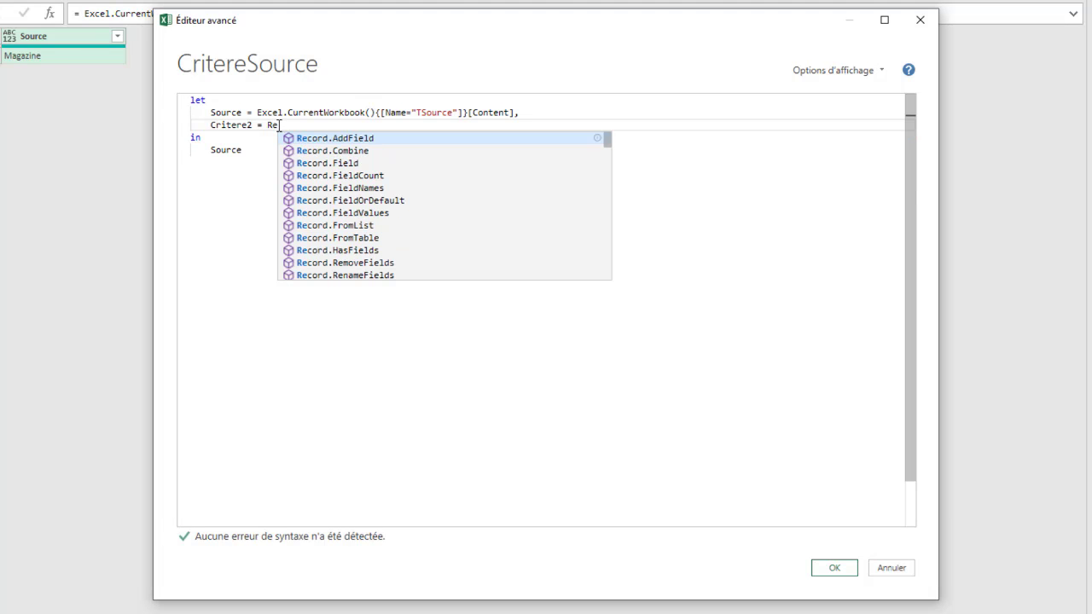
click(326, 167)
click(359, 162)
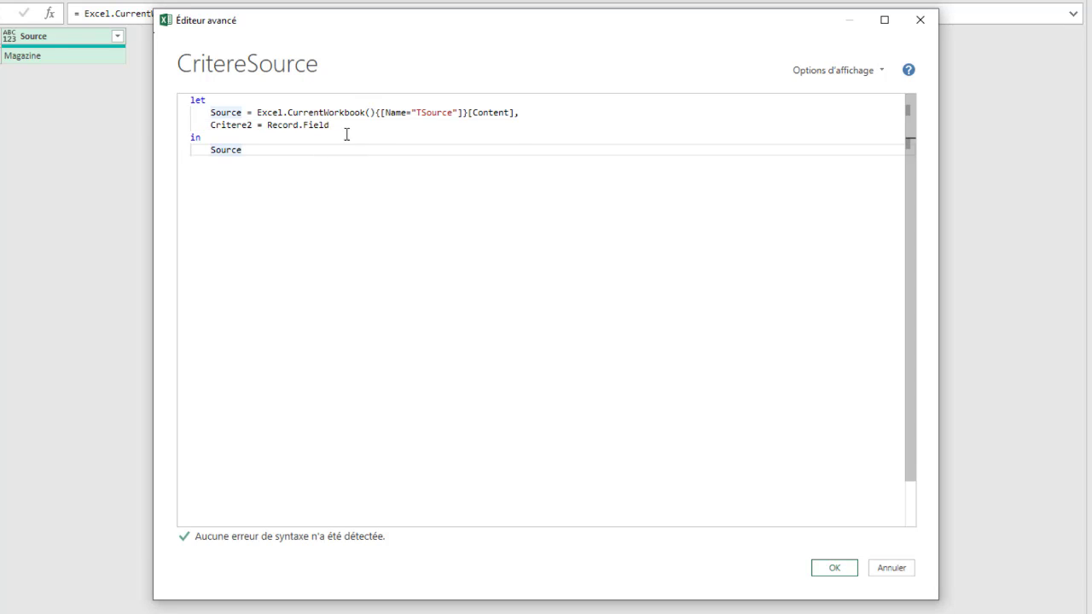
click(342, 126)
text(()
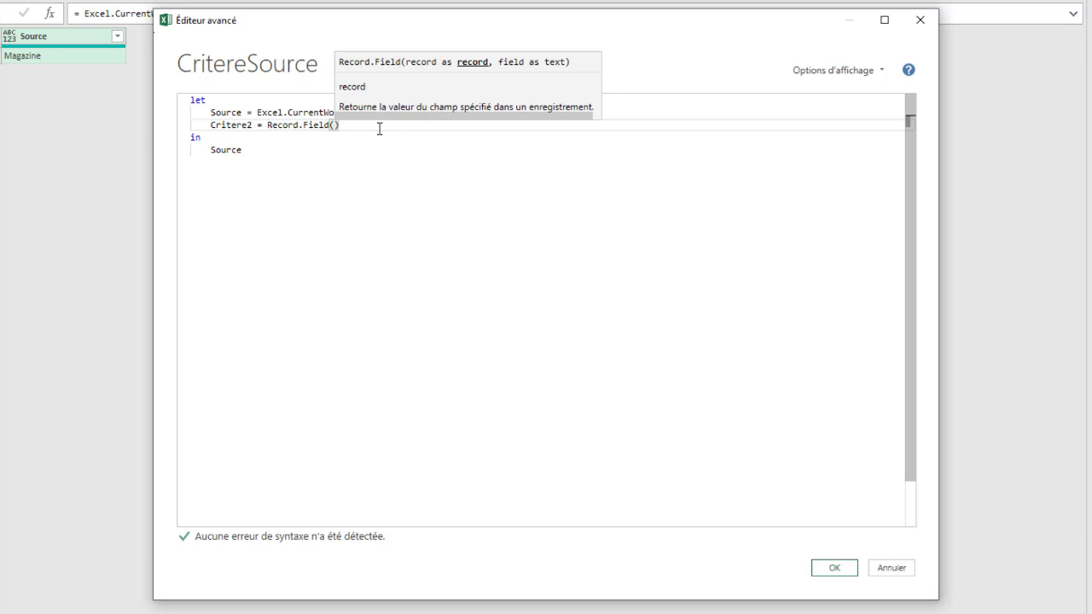
text(S)
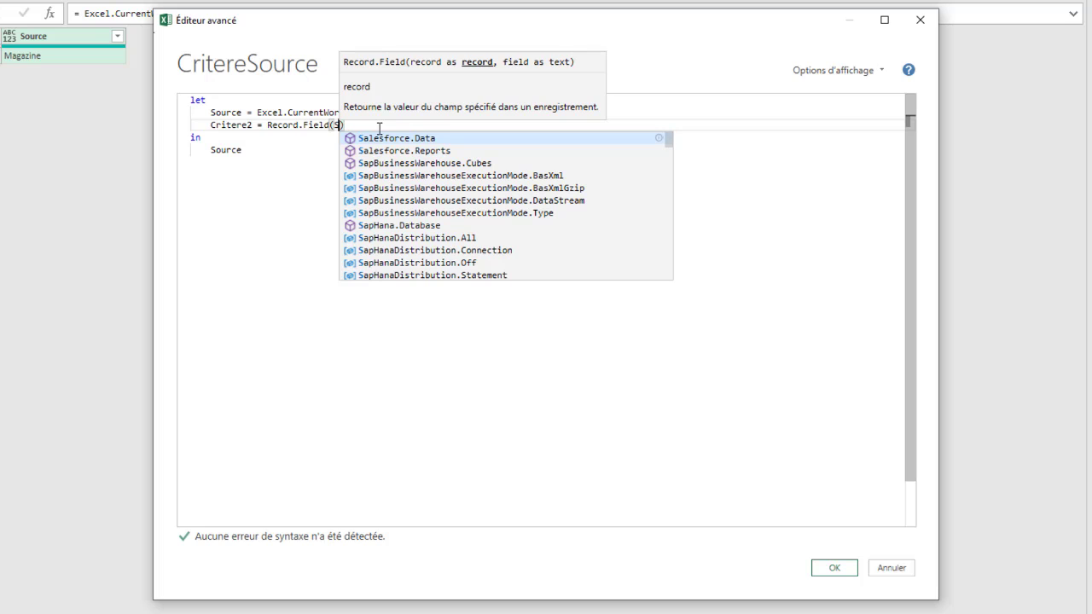
text(ource)
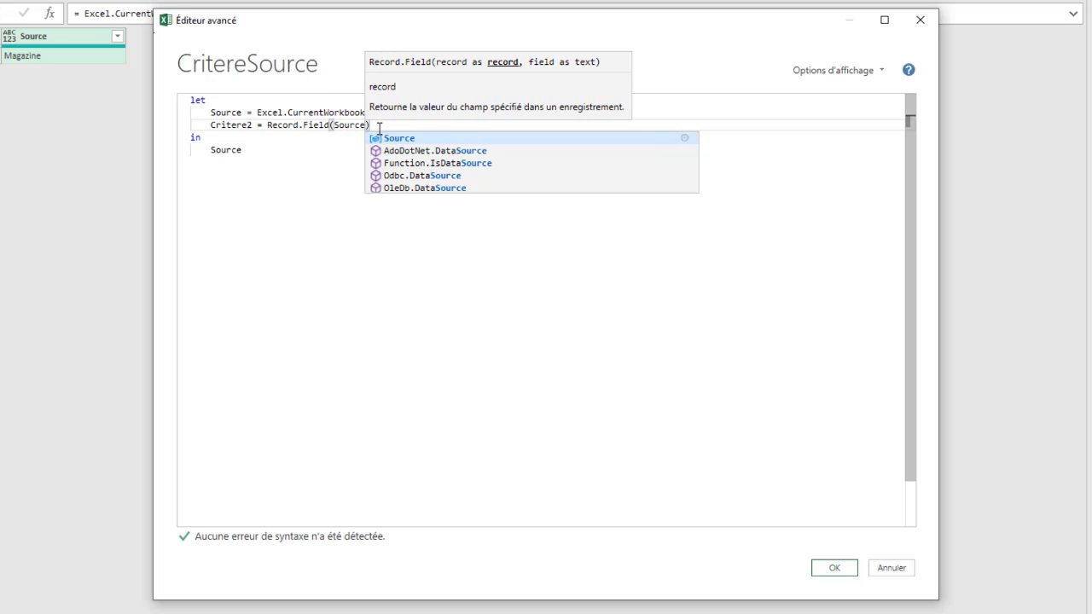
text(()
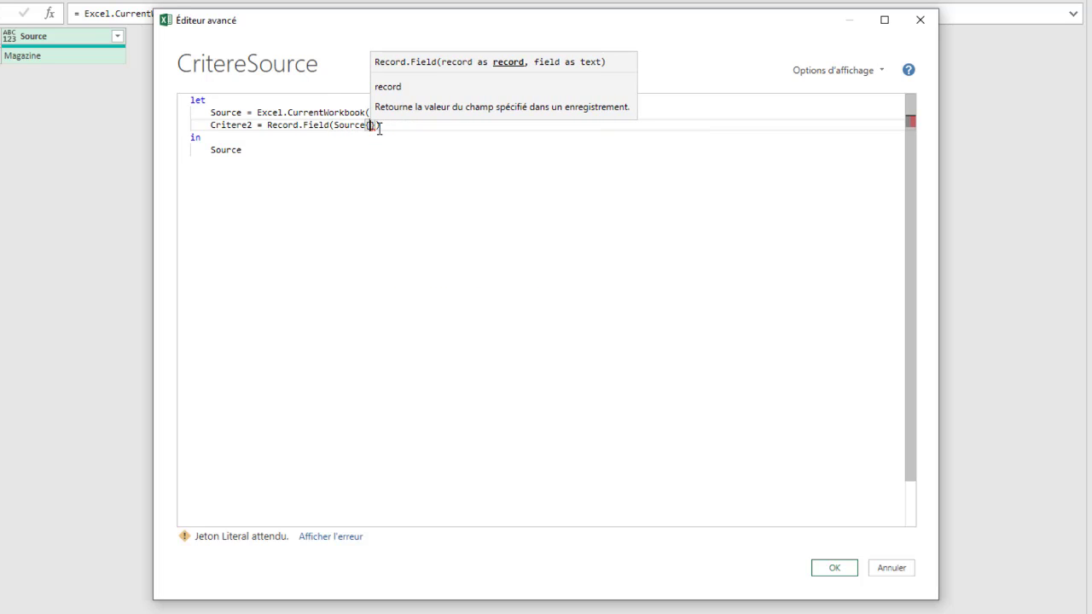
text(0)
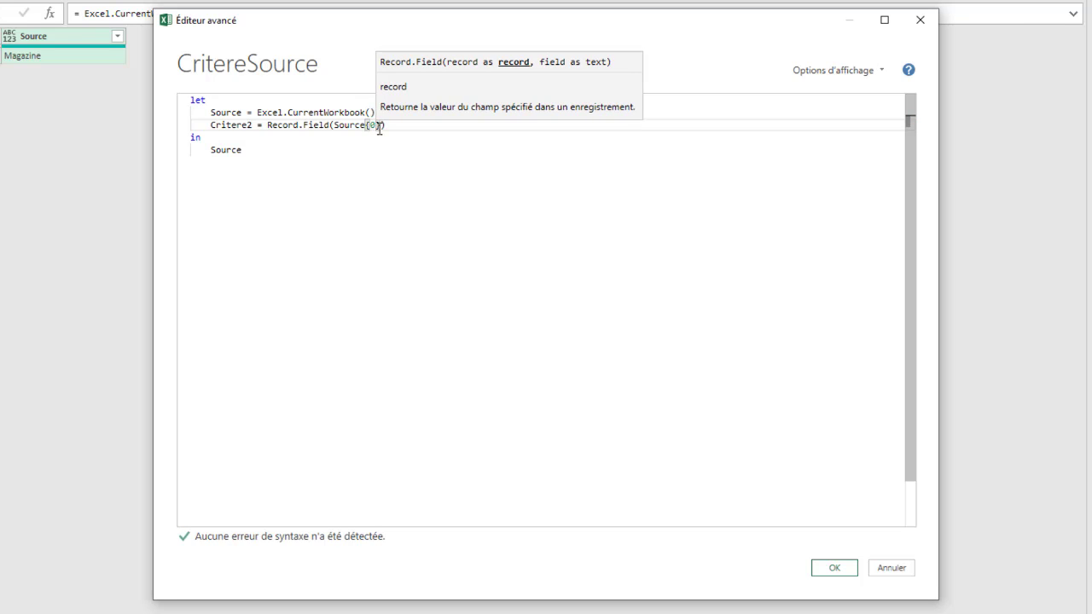
text())
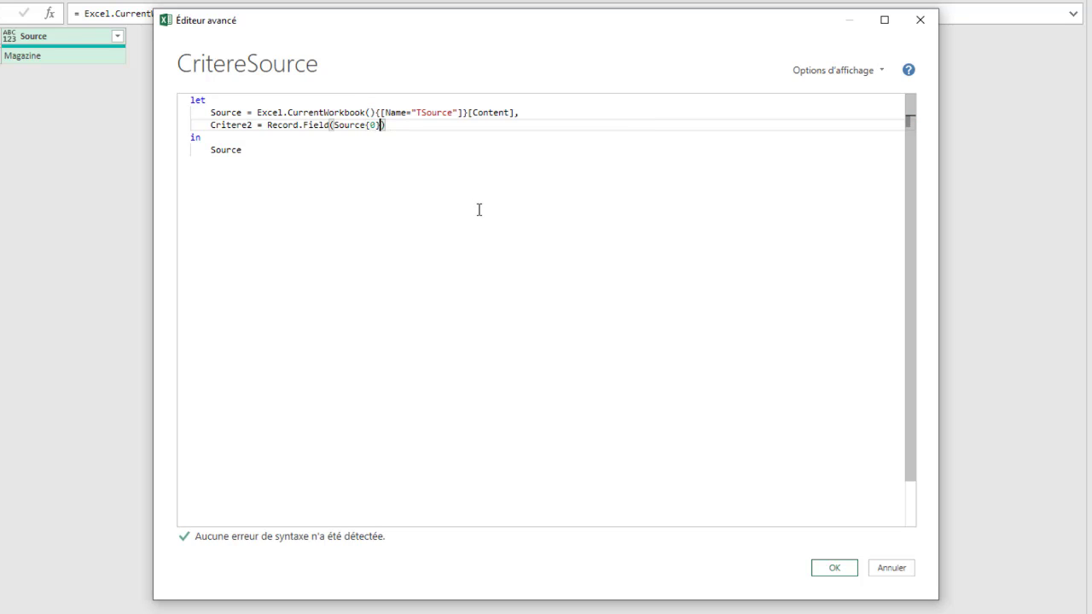
text(,)
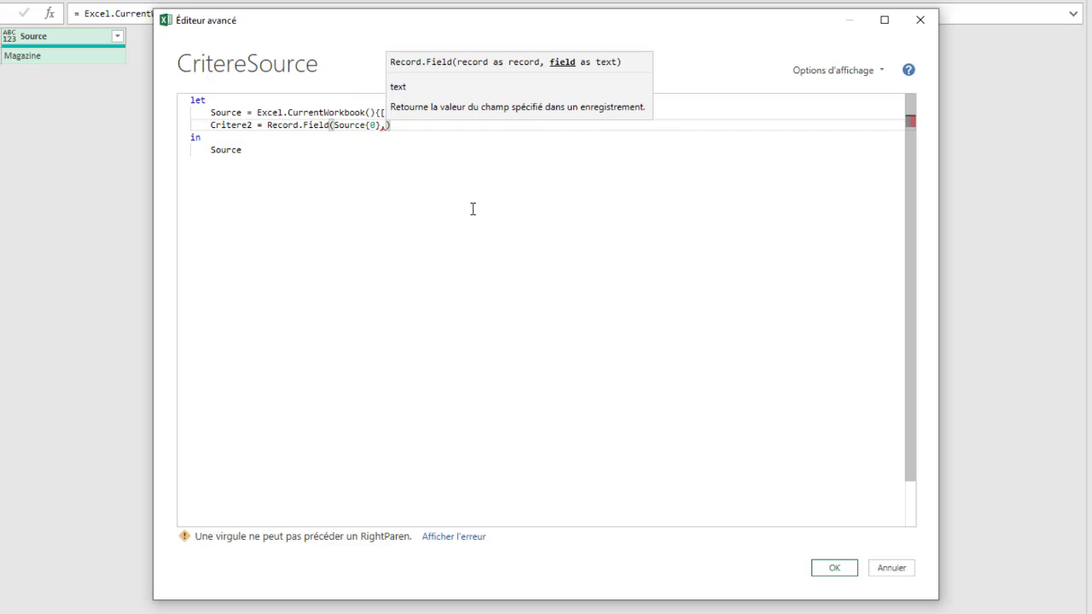
text("Sour)
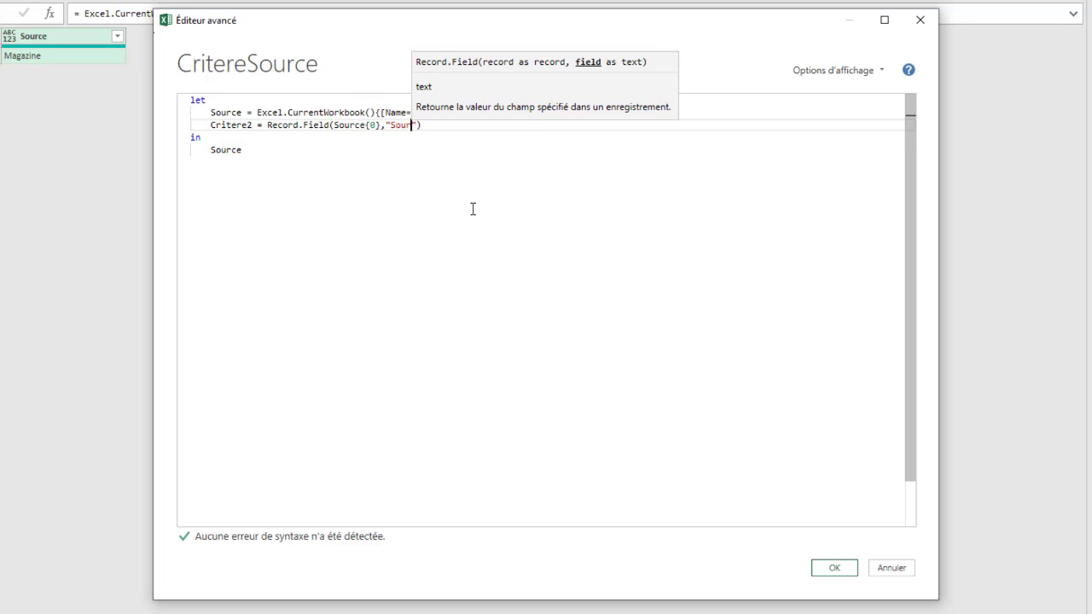
text(ce)
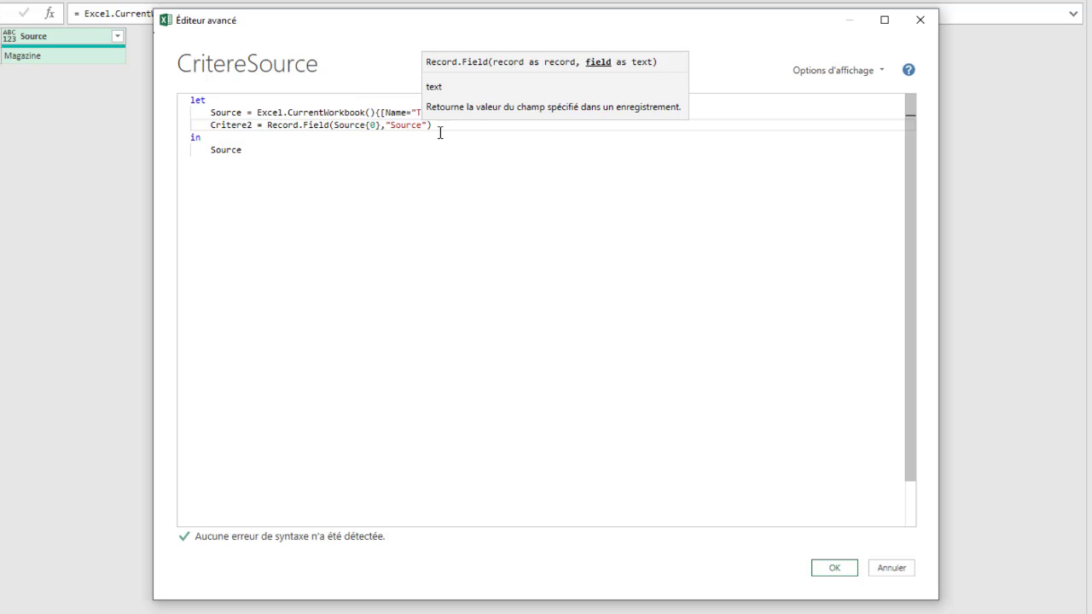
Make the query's final output Critere2 instead of Source, and save the code.
double_click(233, 127)
key(ctrl+c)
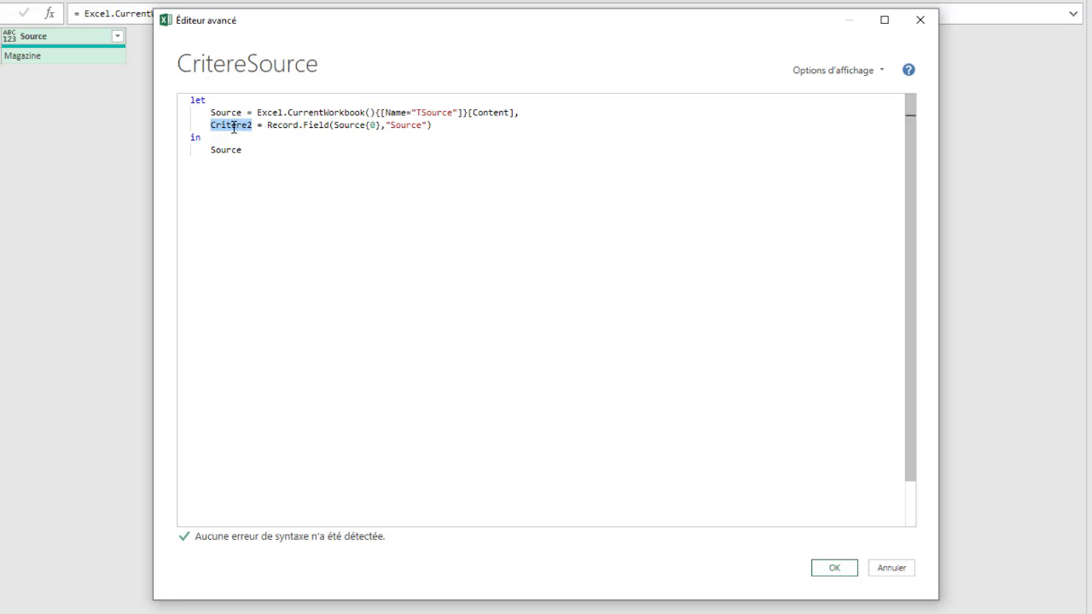
double_click(226, 151)
key(ctrl+v)
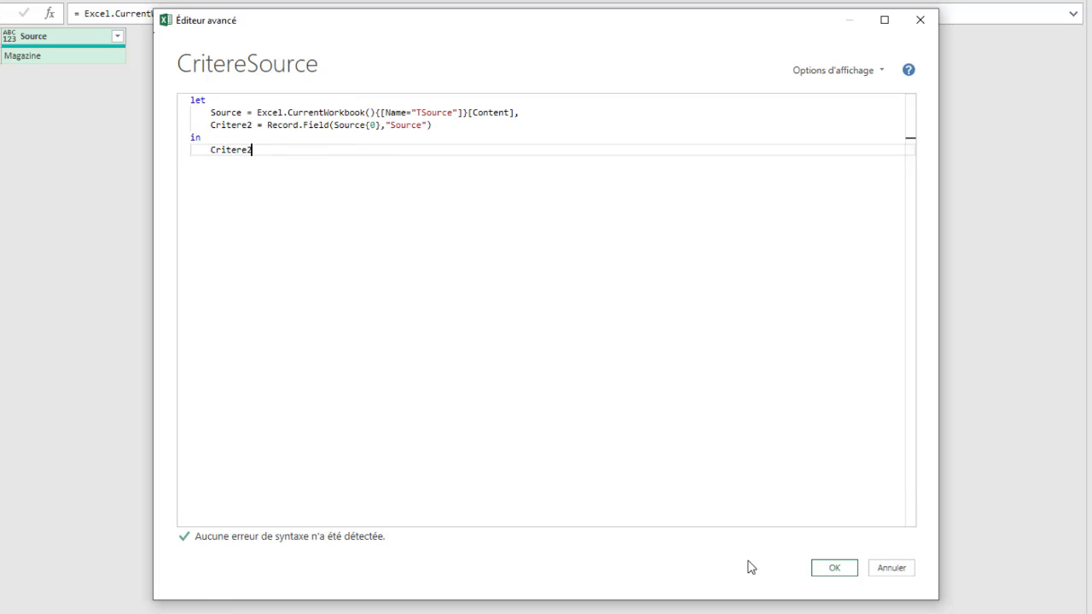
click(832, 569)
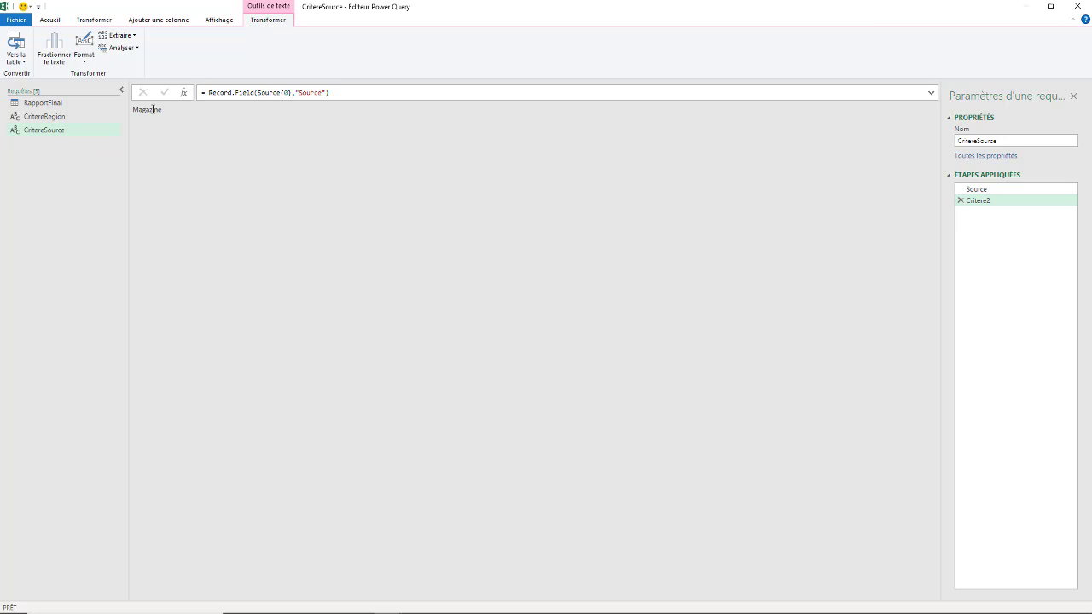
Close the editor and load CritereSource with Fermer et charger dans… as Ne créer que la connexion.
click(49, 19)
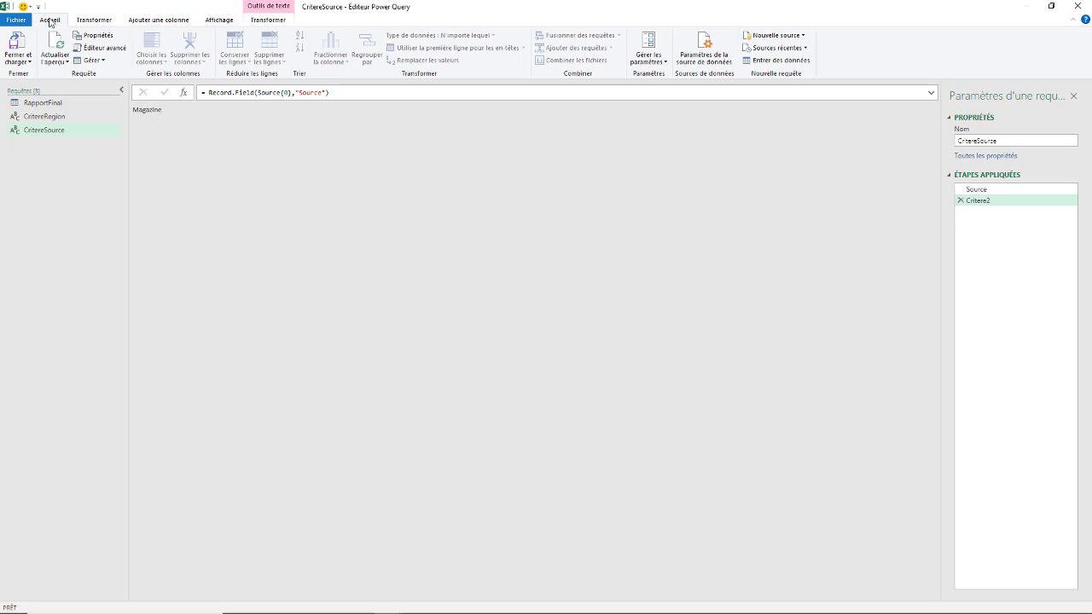
click(19, 60)
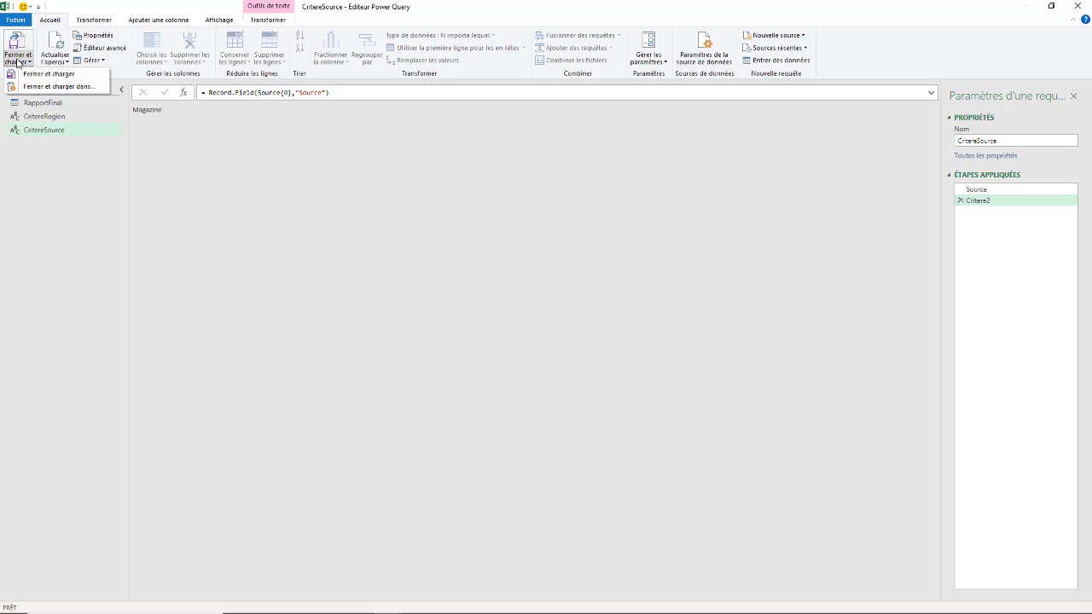
click(58, 89)
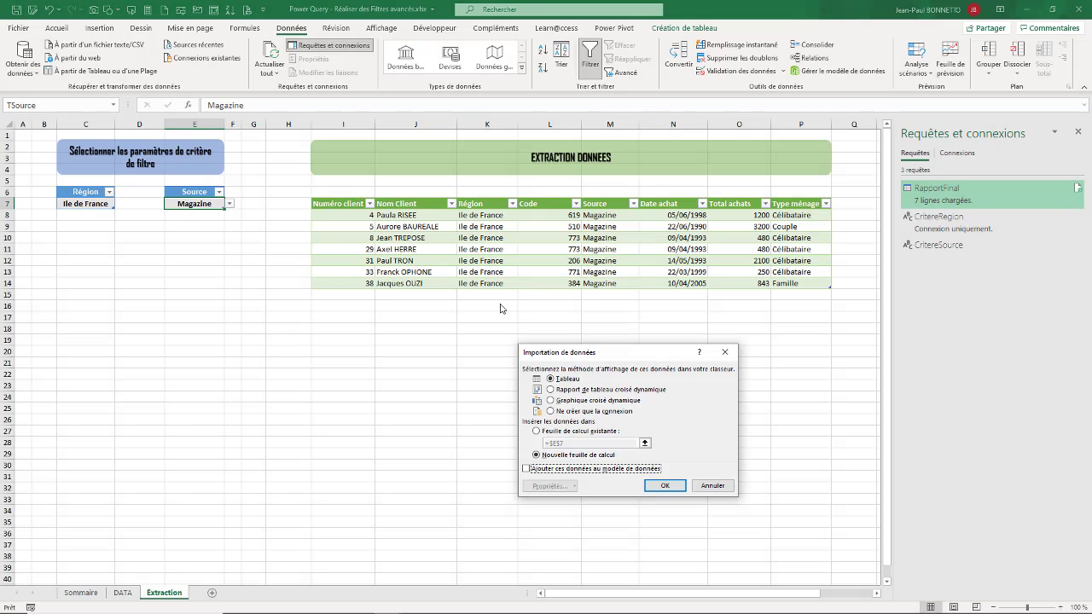
click(550, 411)
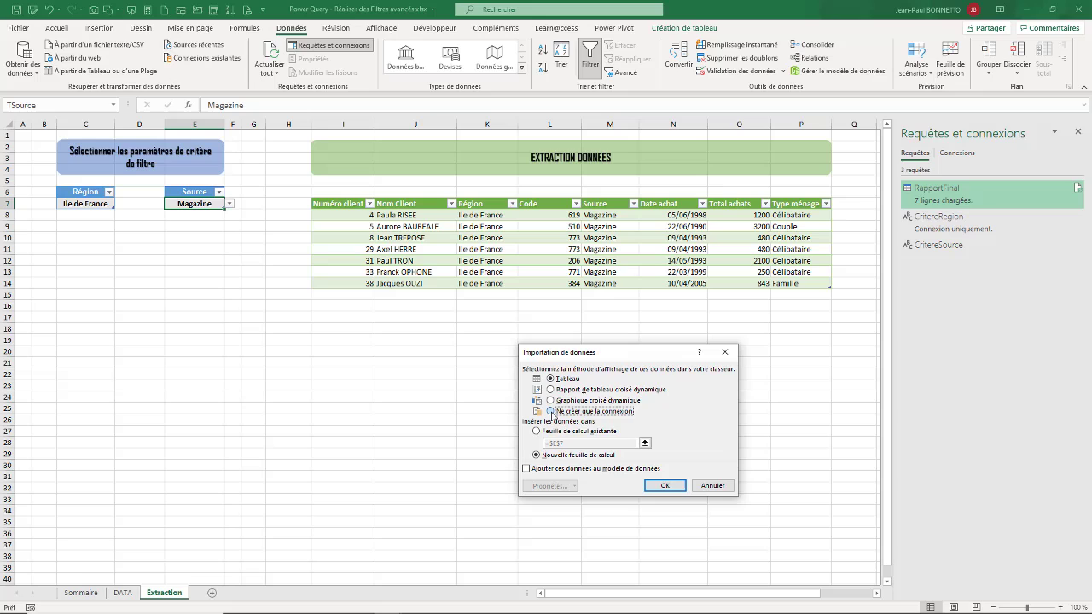
click(665, 485)
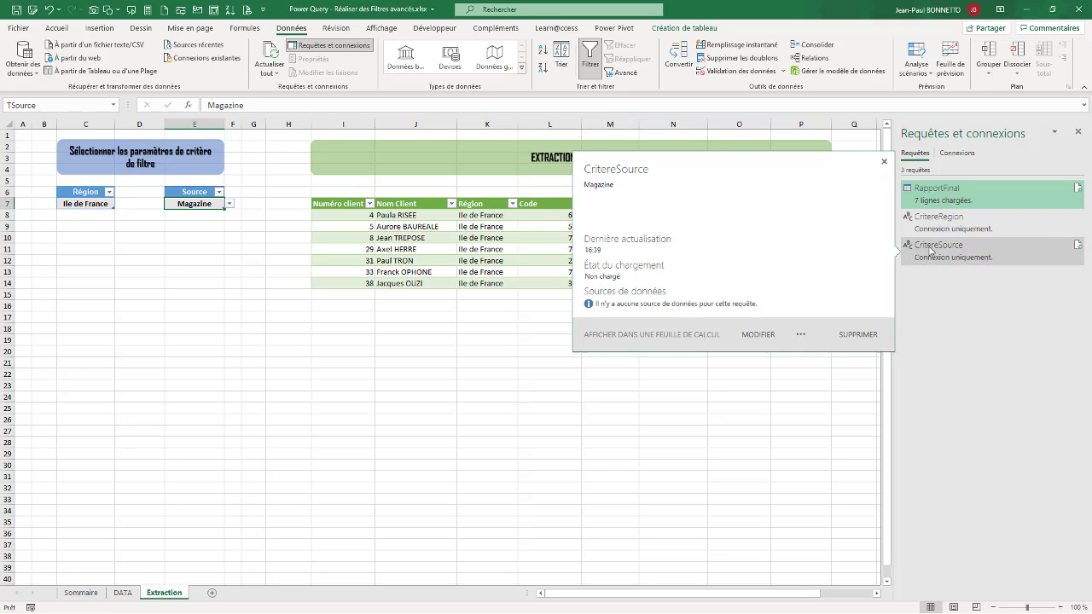
Select the criterion cells C7 and E7, then a cell in the extracted results table.
click(83, 203)
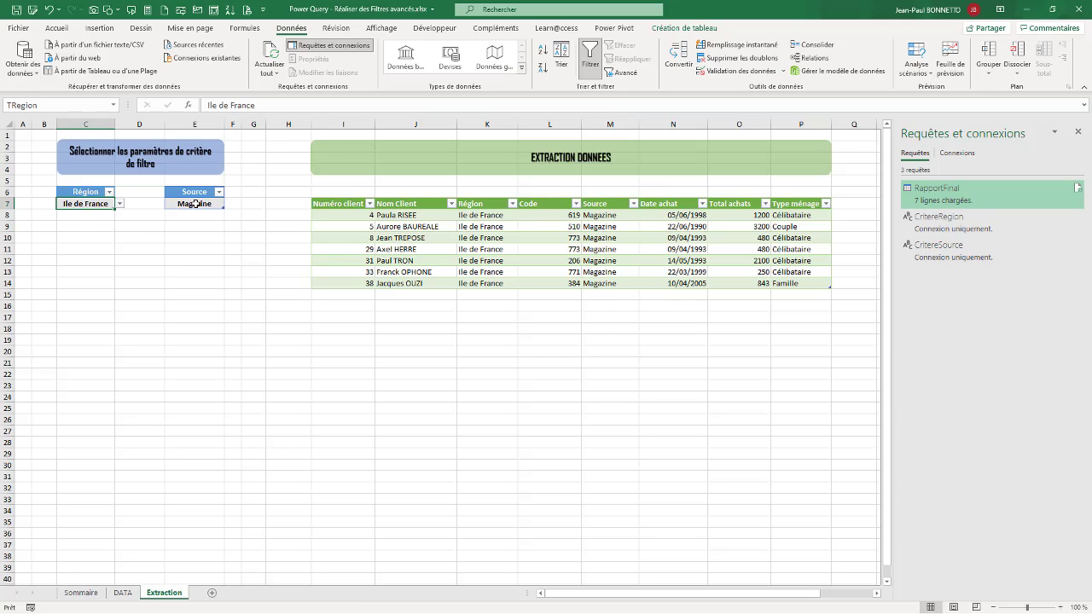
click(195, 203)
click(92, 204)
click(577, 238)
Open the RapportFinal query's Advanced Editor and widen it to show full code lines.
right_click(951, 188)
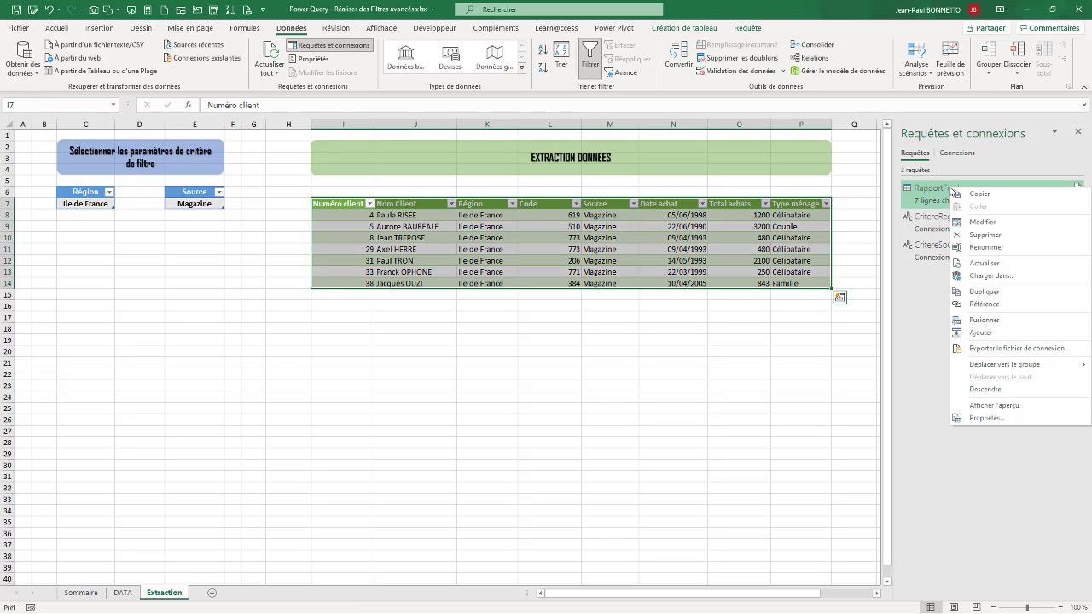
click(983, 223)
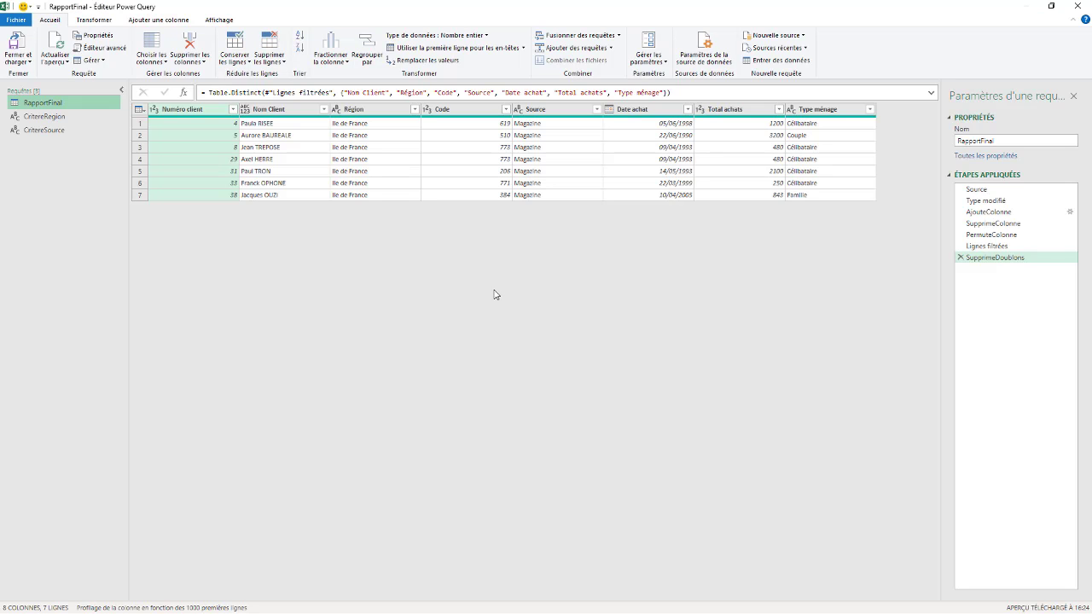
click(109, 49)
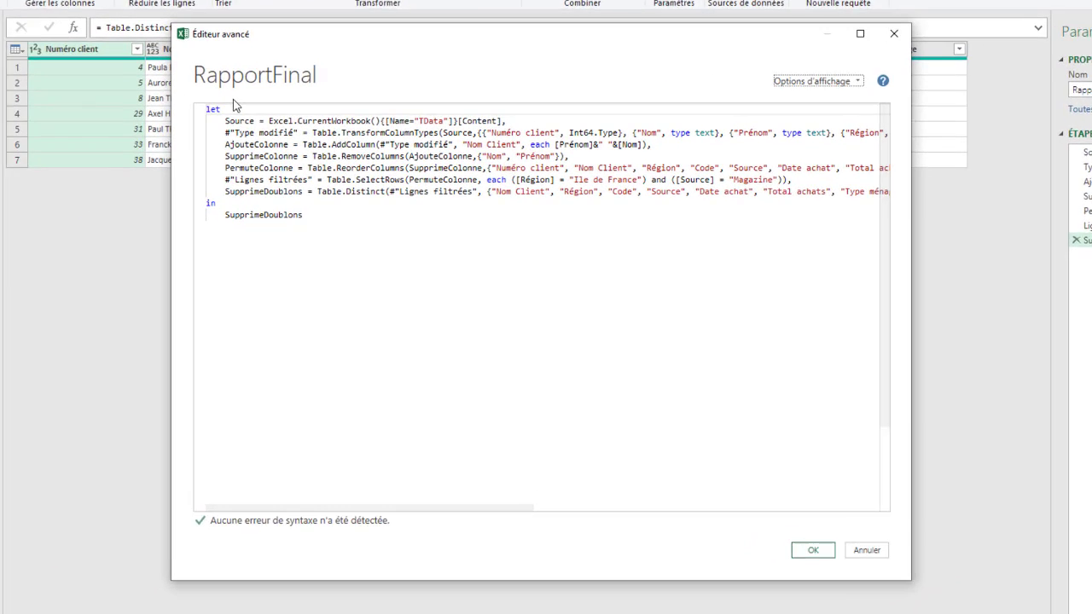
drag(688, 25, 563, 36)
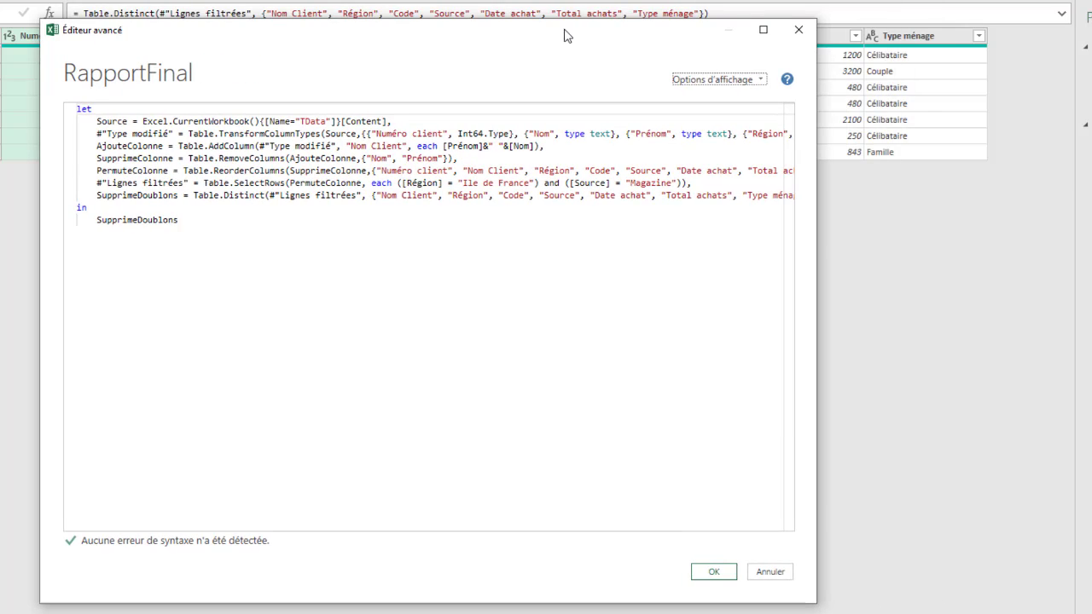
drag(817, 149, 1019, 148)
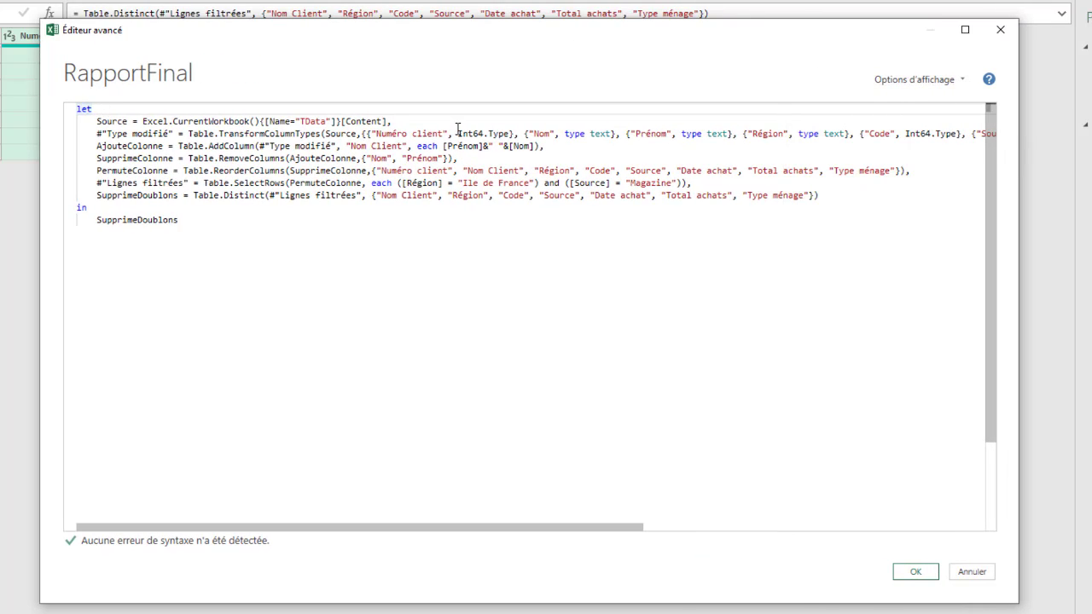
Add a Critere1 = CritereRegion step right after let, ending with a comma.
key(Return)
key(Return)
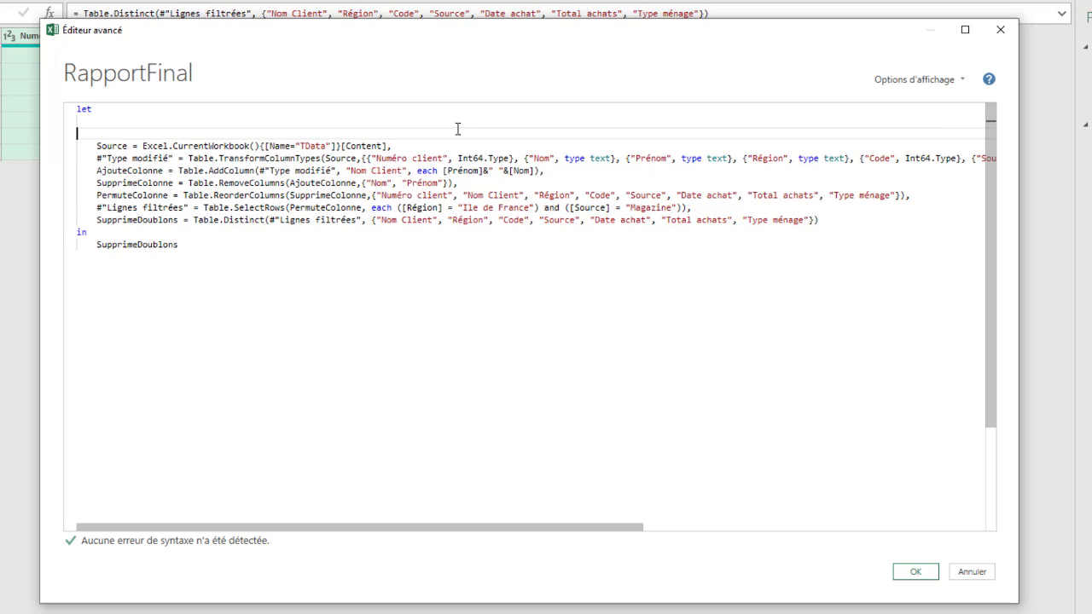
key(Up)
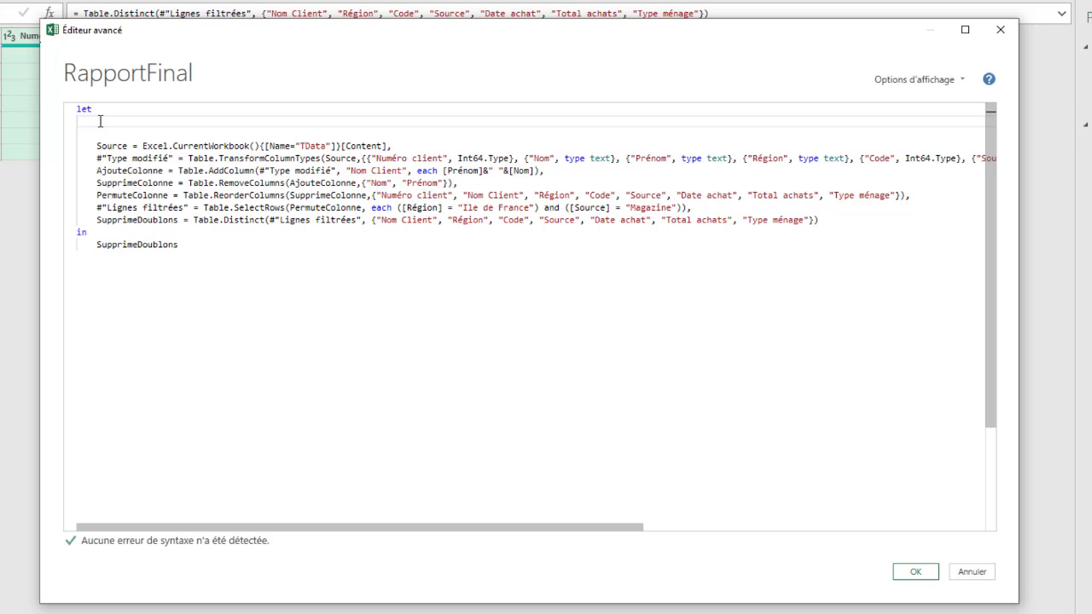
text(C)
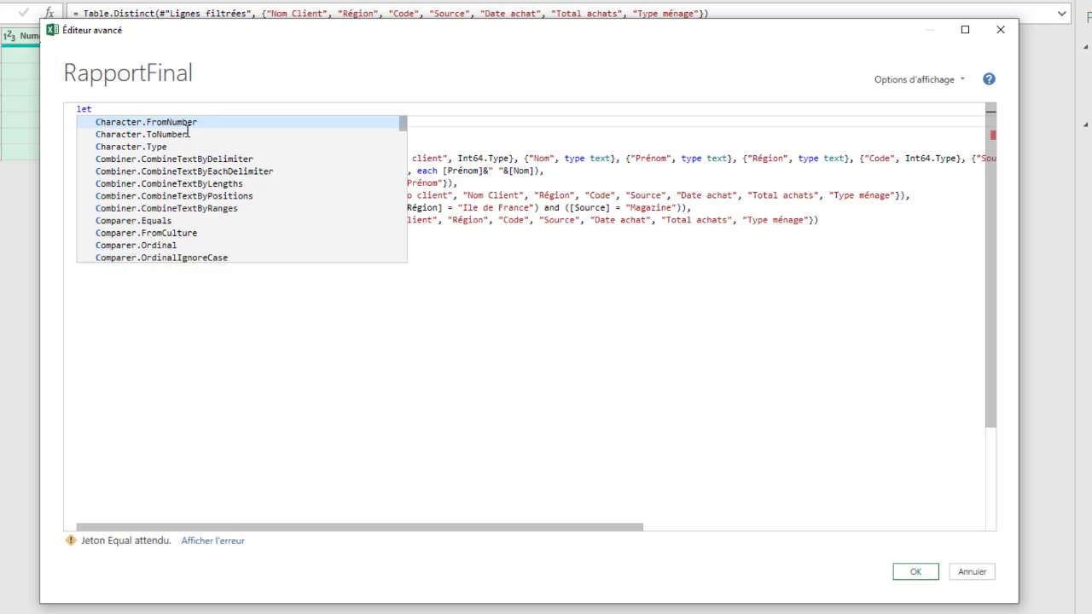
text(ri)
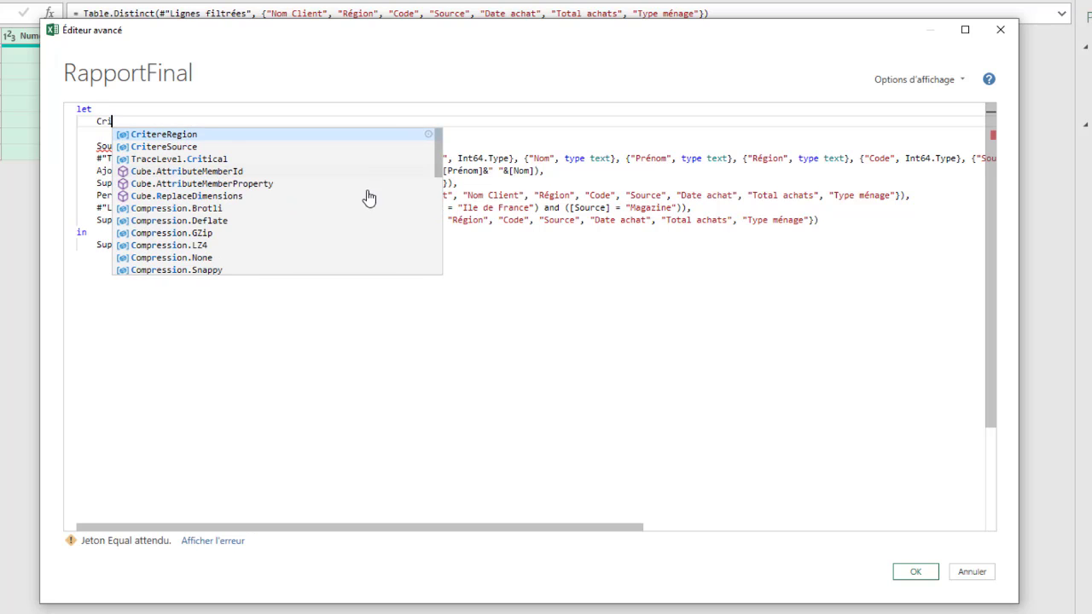
text(t)
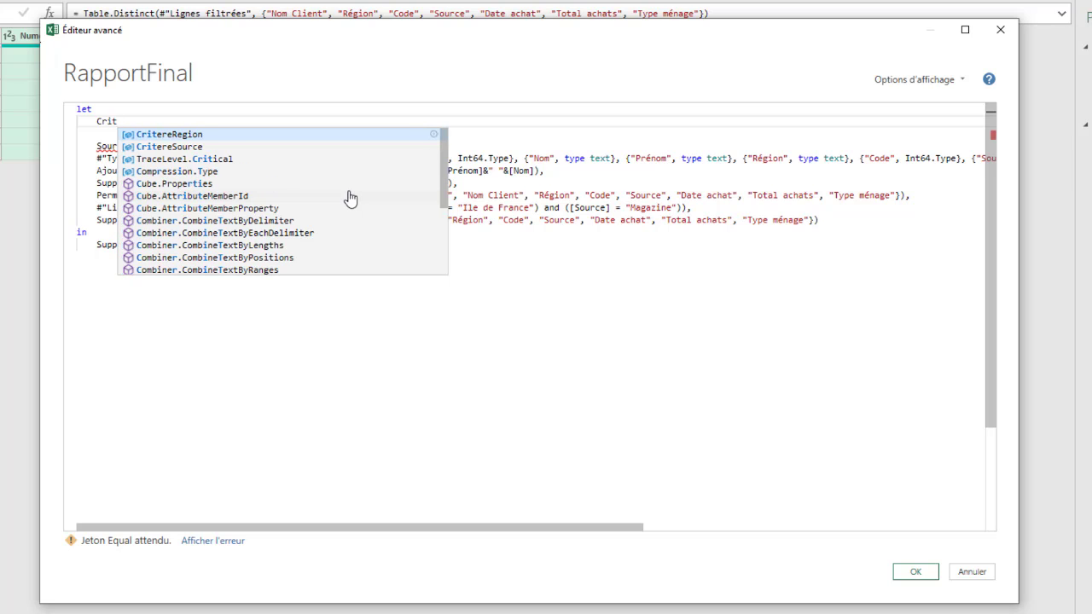
text(ère)
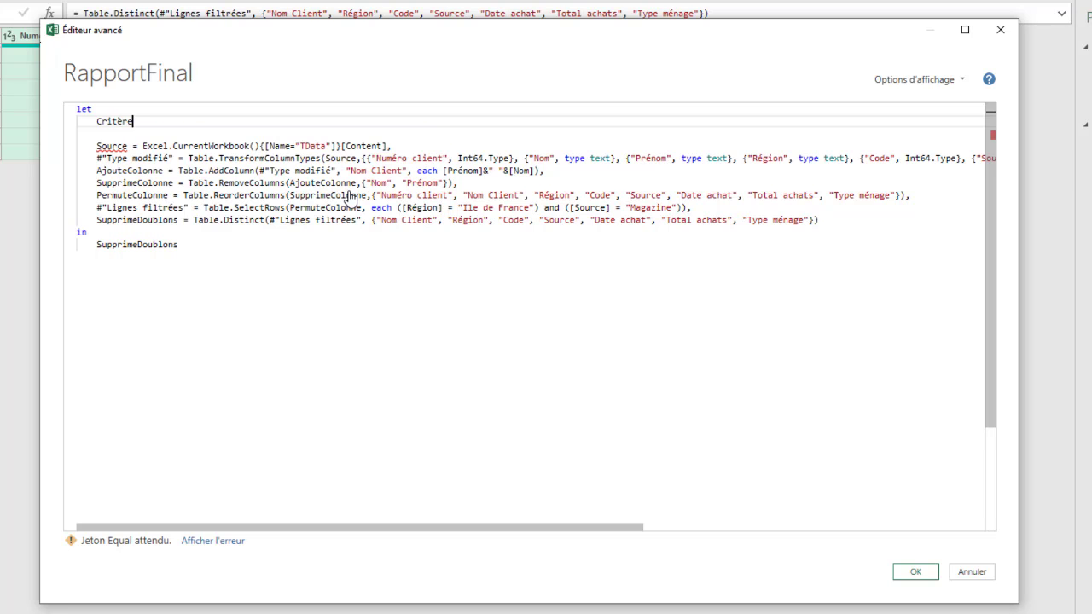
key(BackSpace)
key(BackSpace)
key(BackSpace)
text(er)
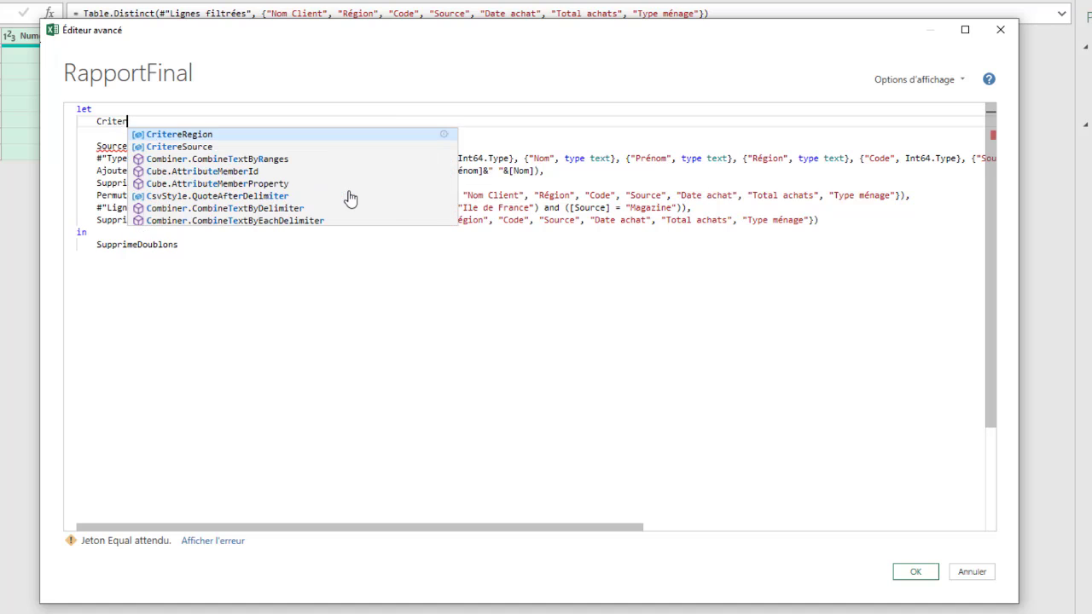
text(e1 )
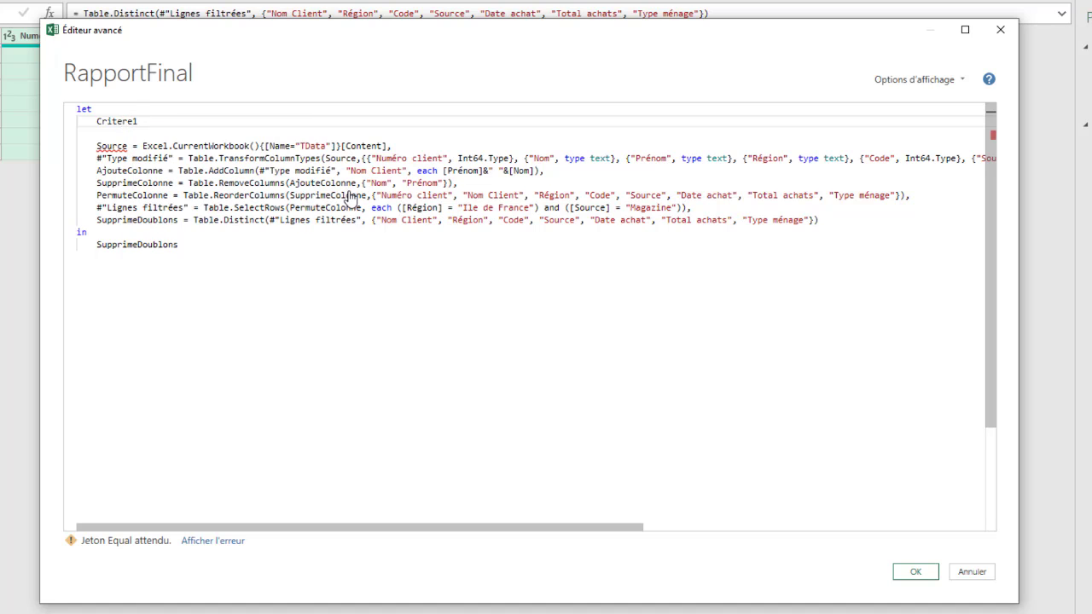
text(= )
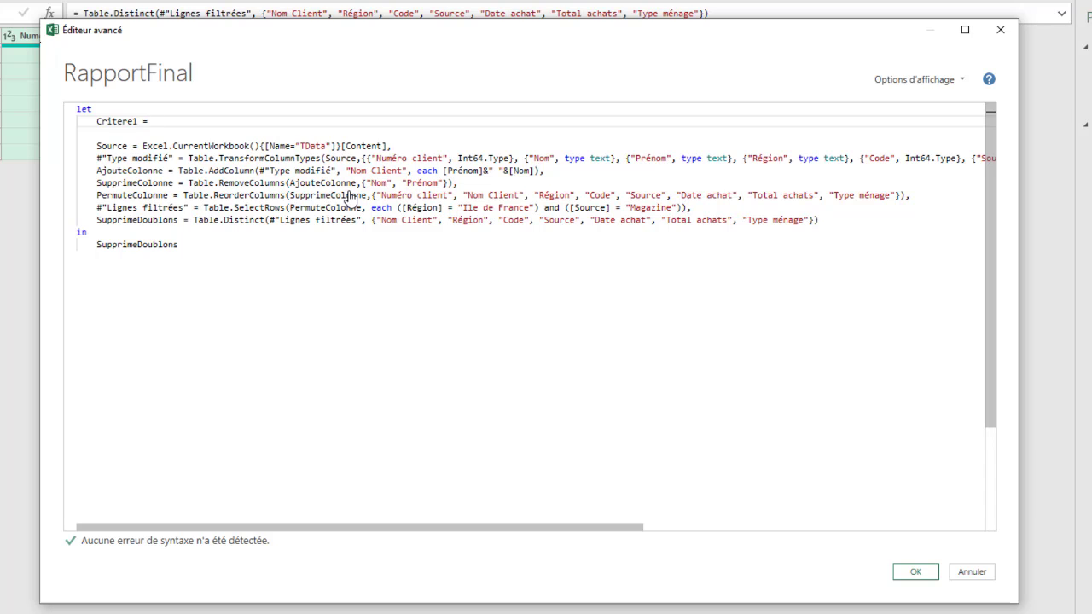
text(Cr)
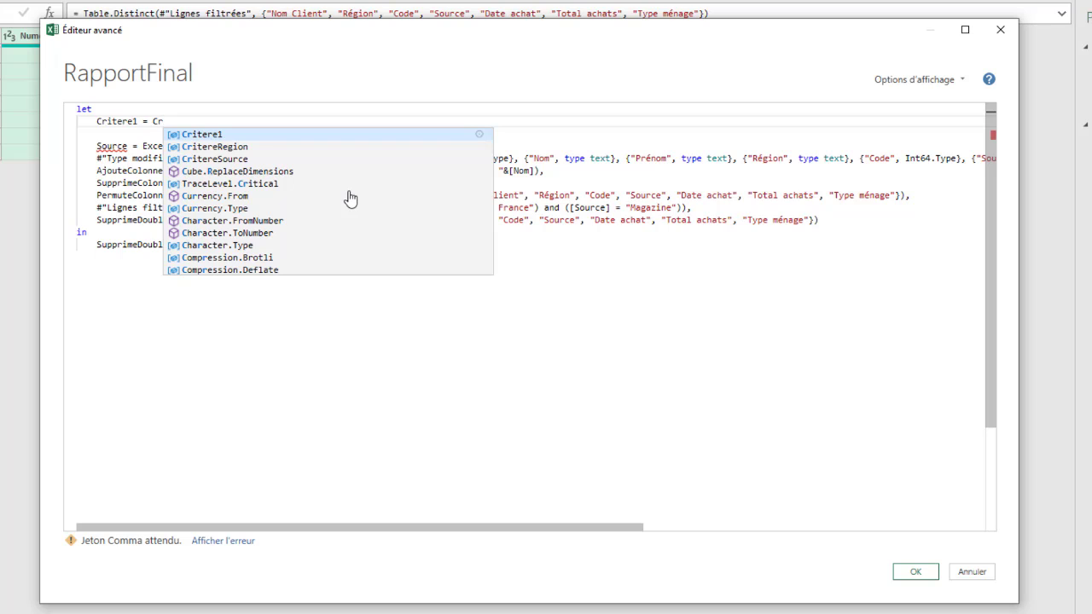
key(Down)
key(Down)
key(Up)
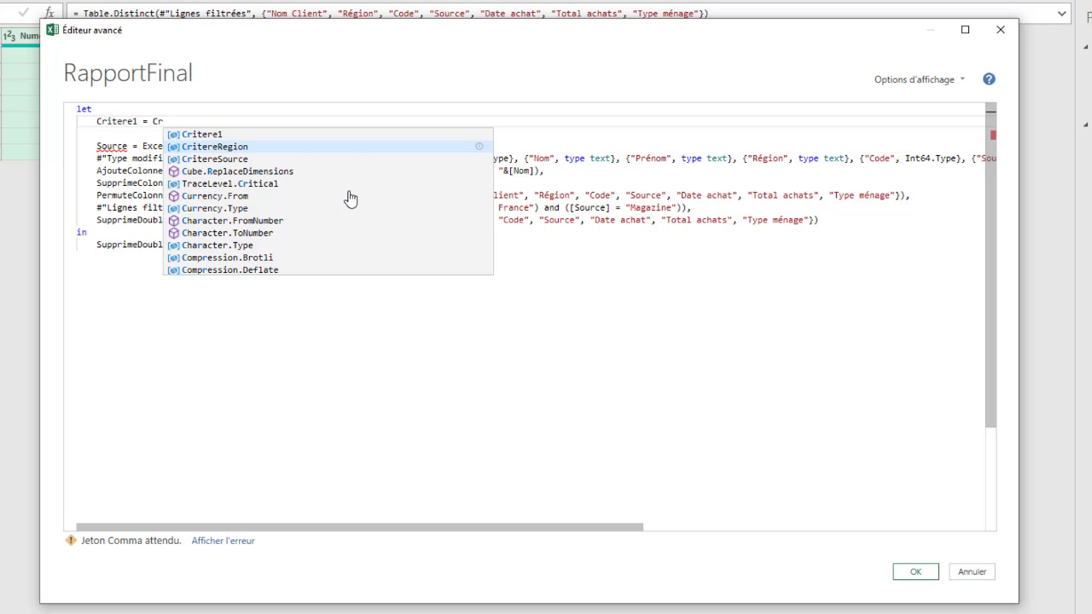
key(Return)
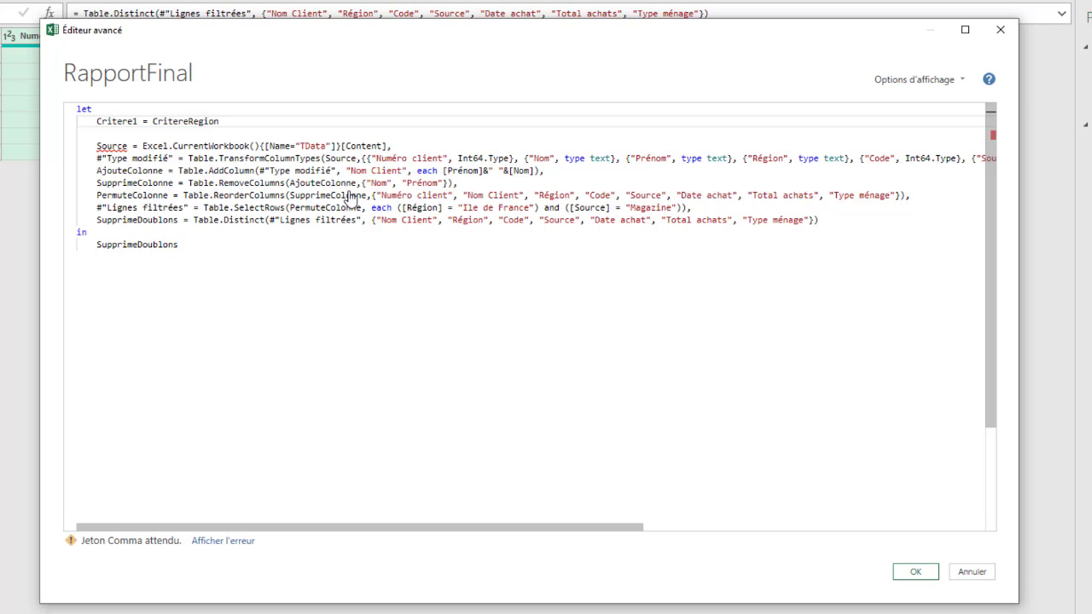
text(,)
key(Return)
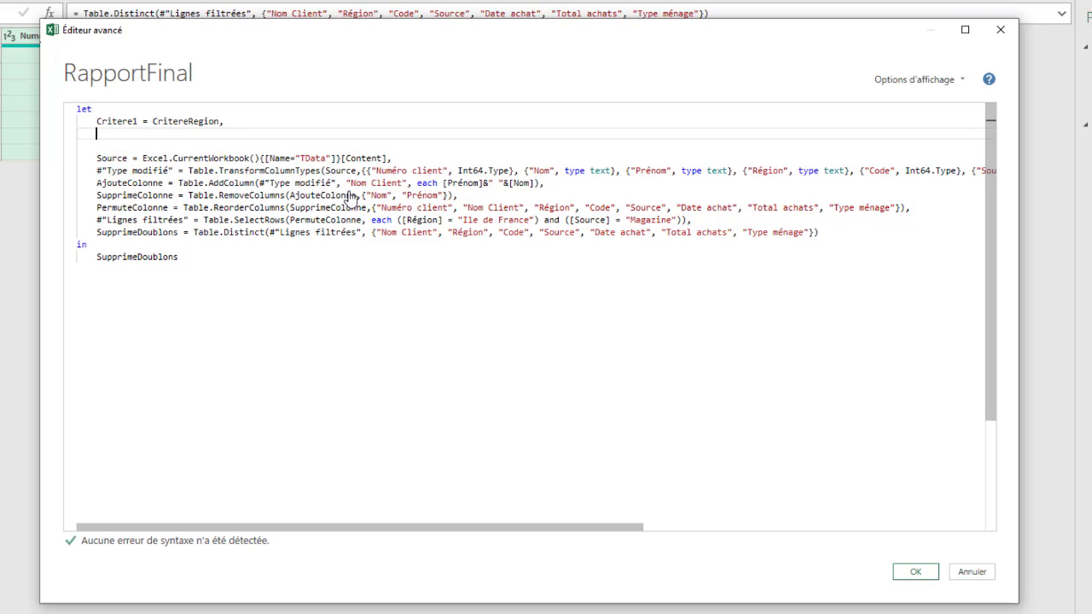
Add Critere2 = CritereSource on the next line, ending with a comma.
text(Crit)
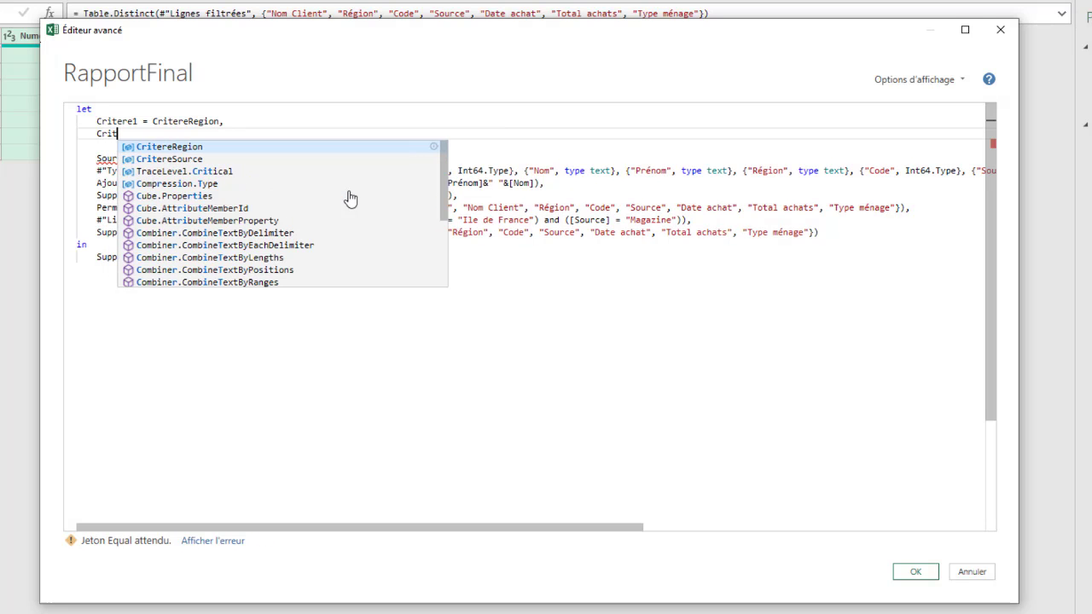
text(re2)
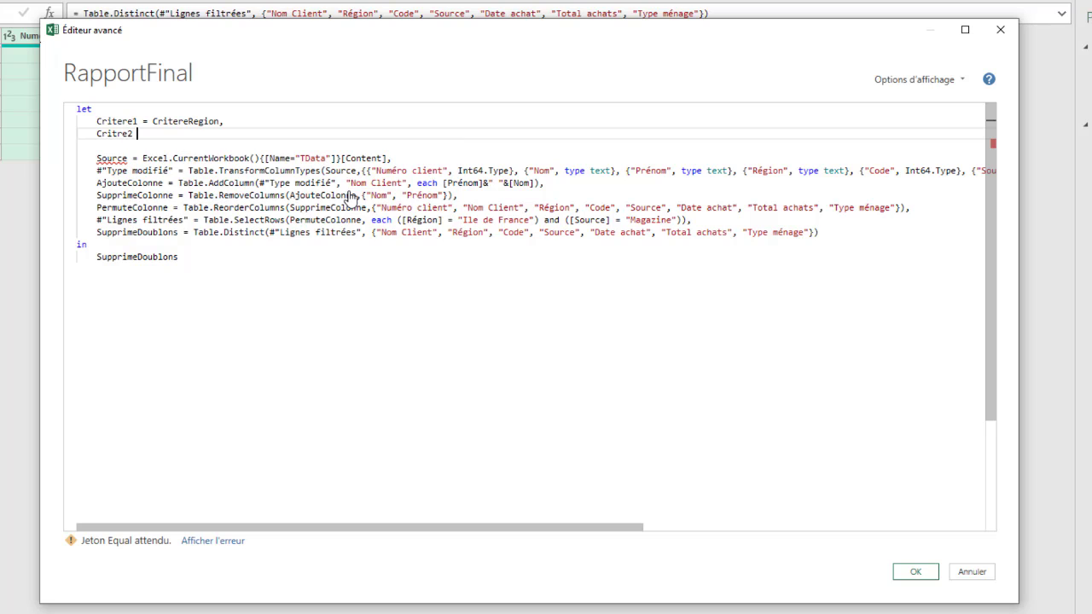
key(BackSpace)
key(BackSpace)
key(BackSpace)
key(BackSpace)
text(ere2)
text( = Ctr)
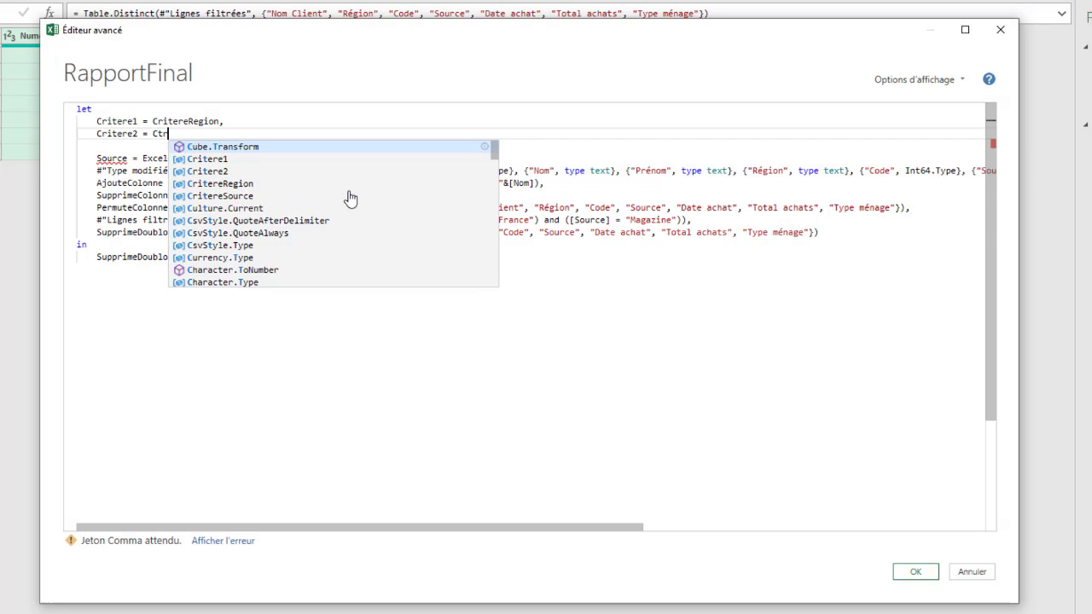
key(Down)
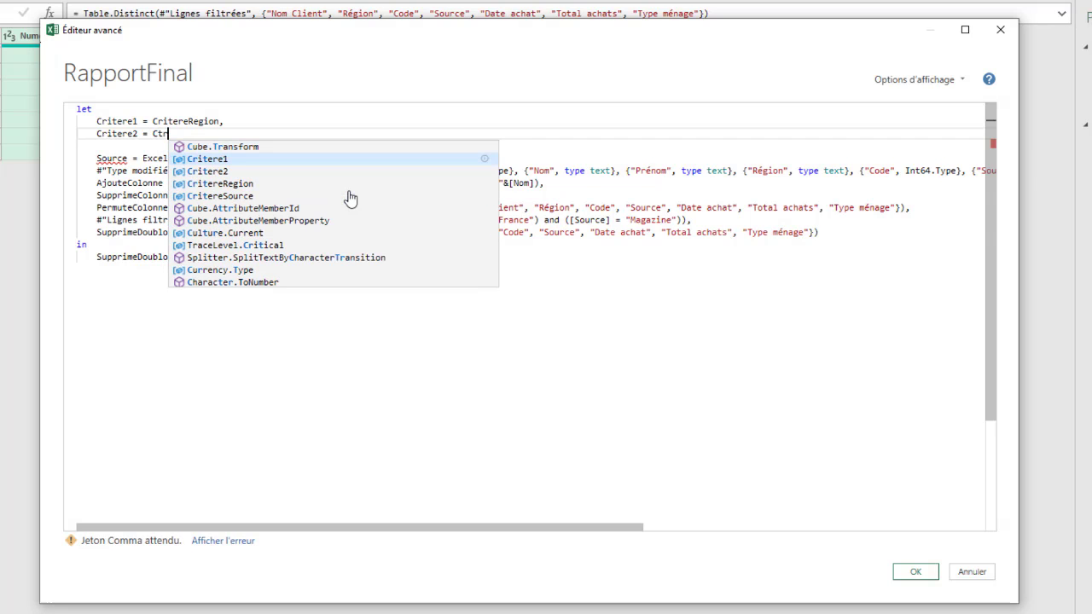
key(Down)
key(Down)
key(Down)
key(Return)
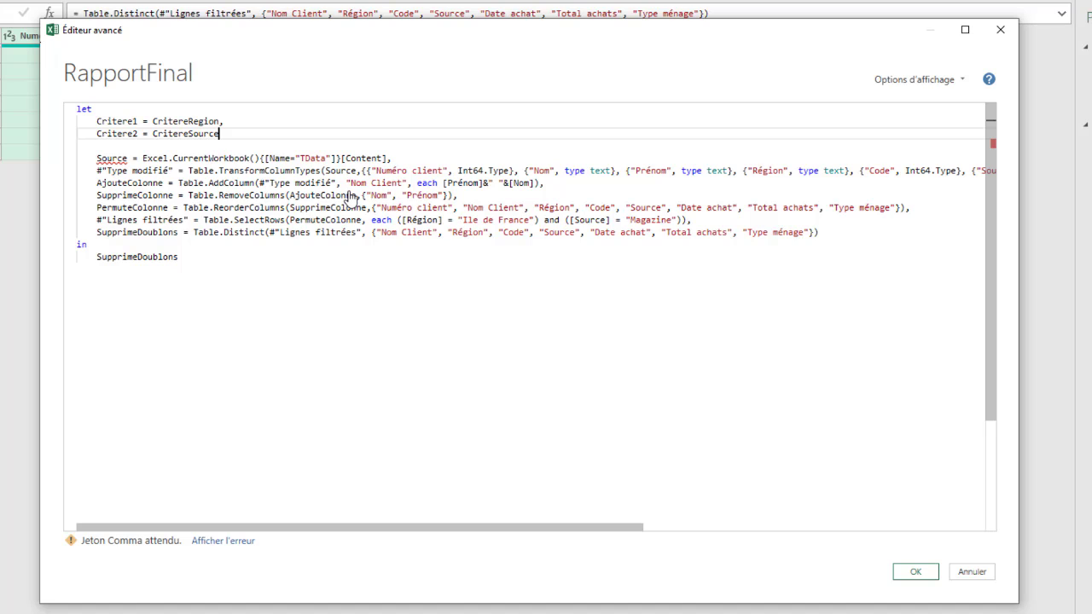
text(,)
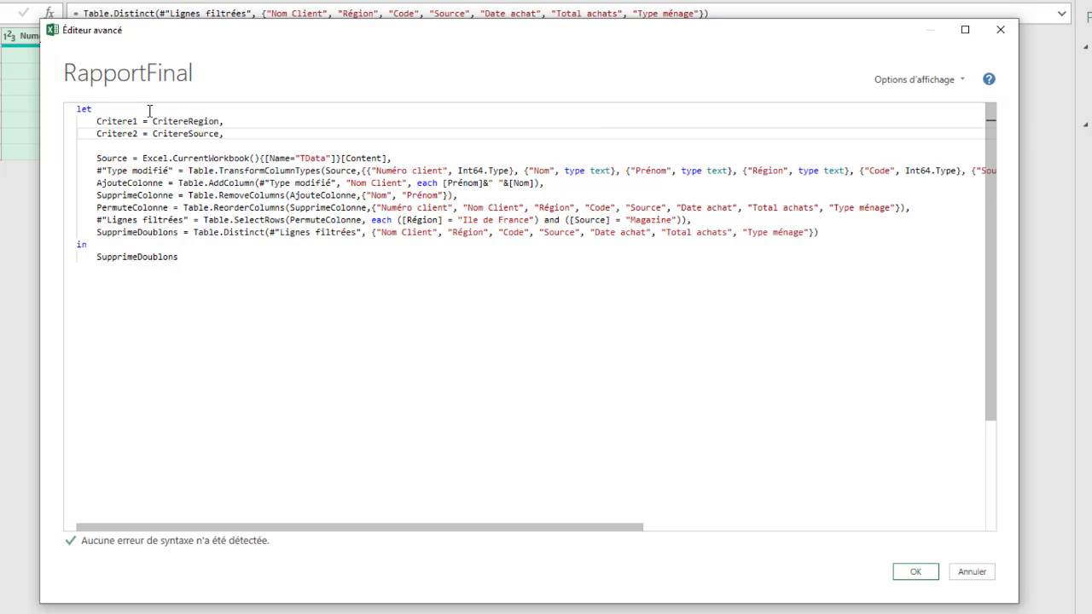
Insert the comment '// Ajout des Paramètres de filtres - Variables' below let.
click(119, 107)
key(Return)
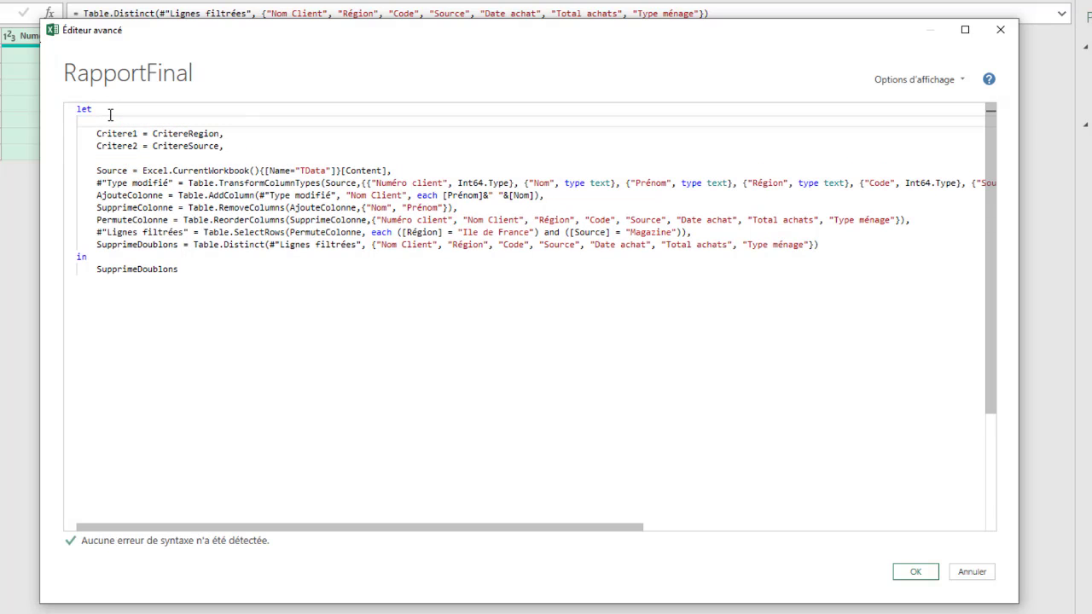
text(//)
text( Ajout )
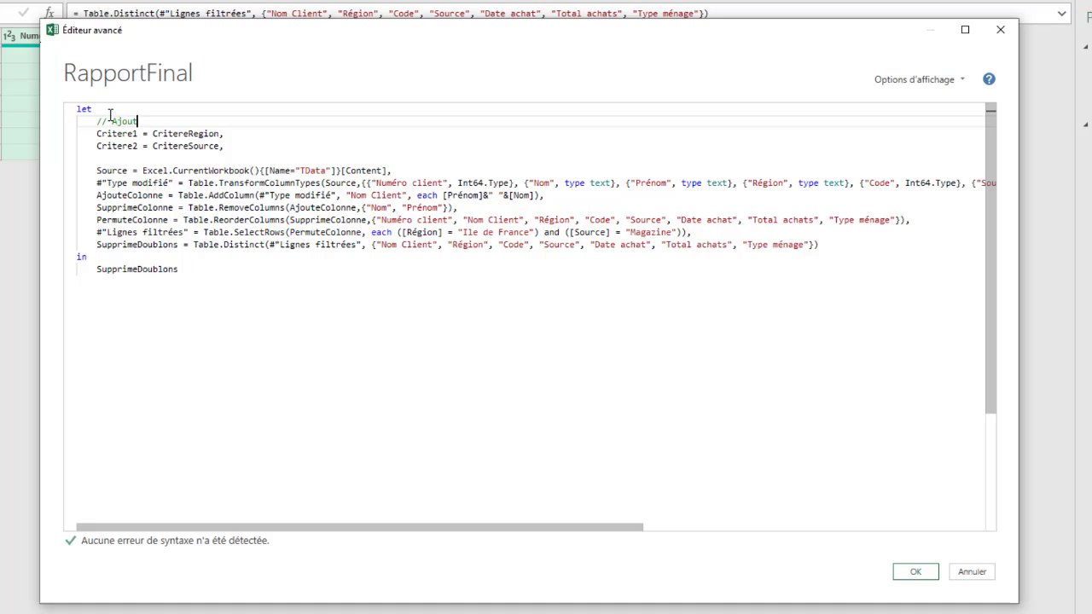
text(des P)
text(aramè)
text(tres de fi)
text(ltres -)
text( Varialbe)
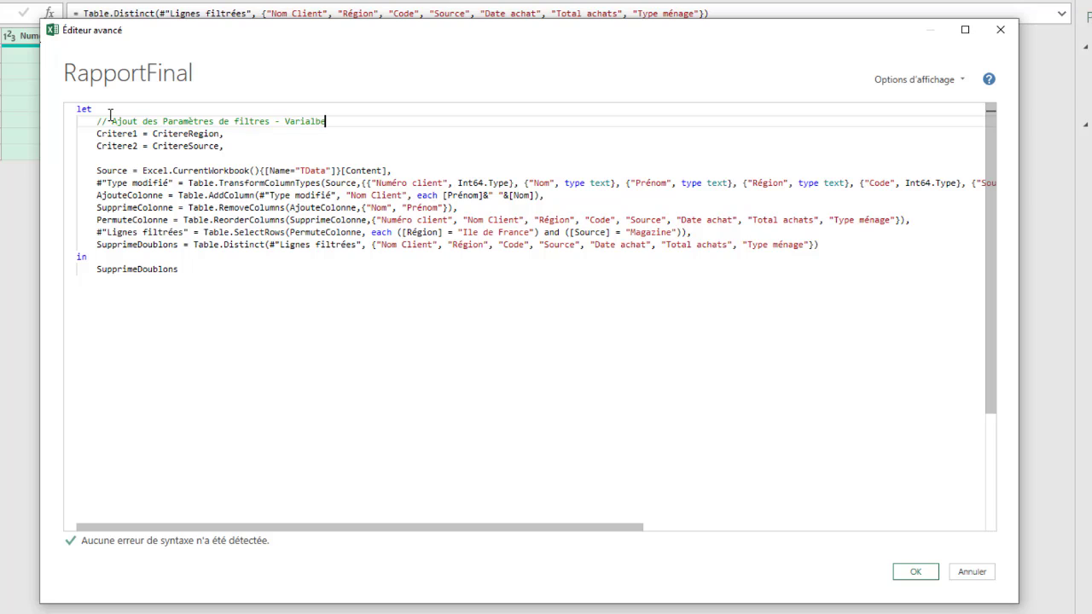
key(BackSpace)
key(BackSpace)
key(BackSpace)
text(bles)
click(85, 157)
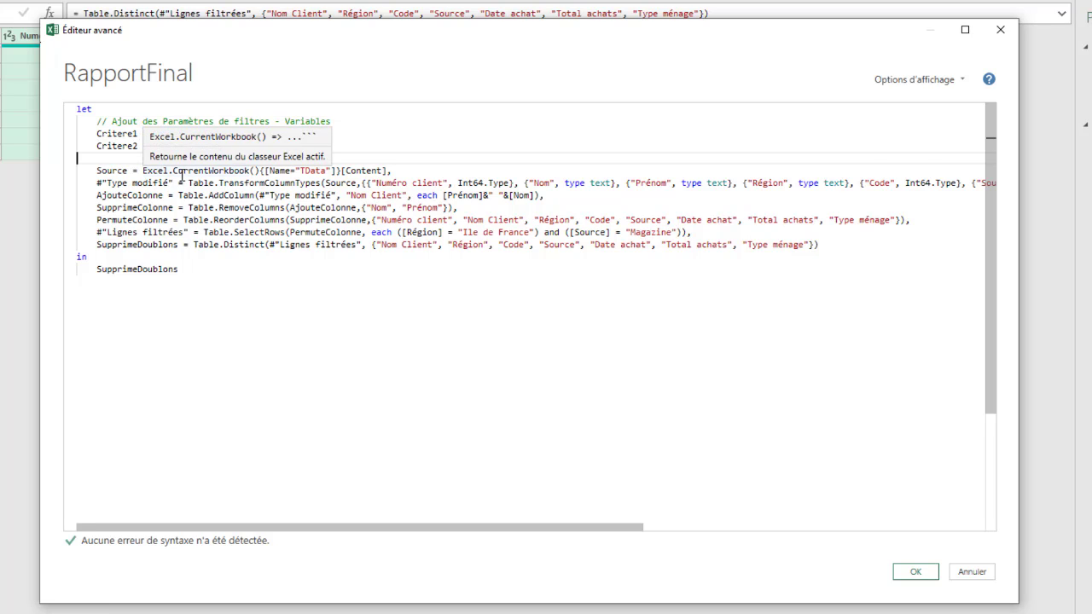
Replace "Ile de France" in the Lignes filtrées condition with CritereRegion.
key(BackSpace)
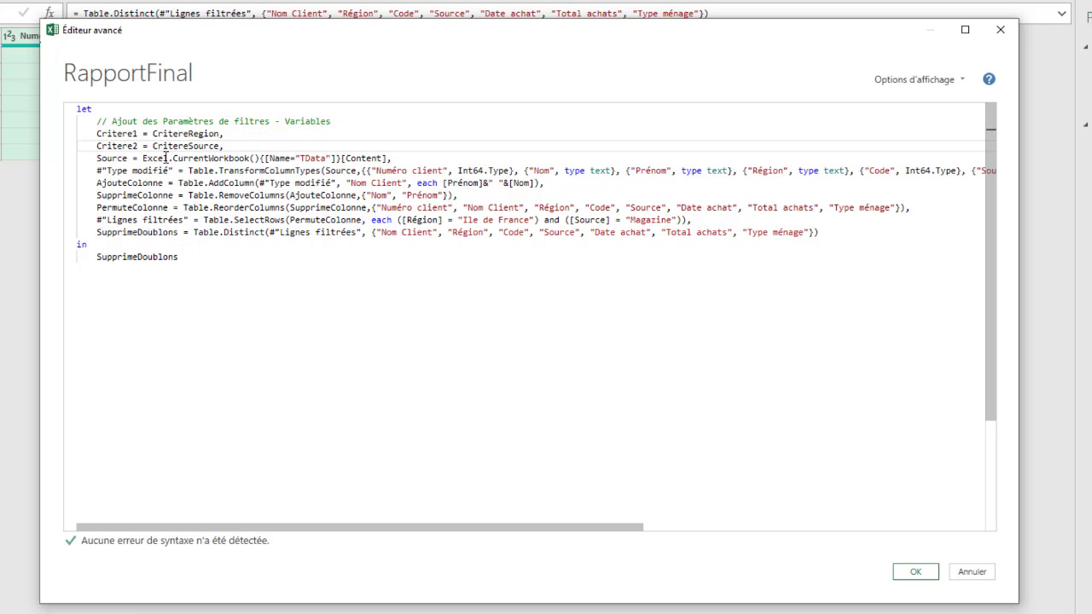
click(145, 219)
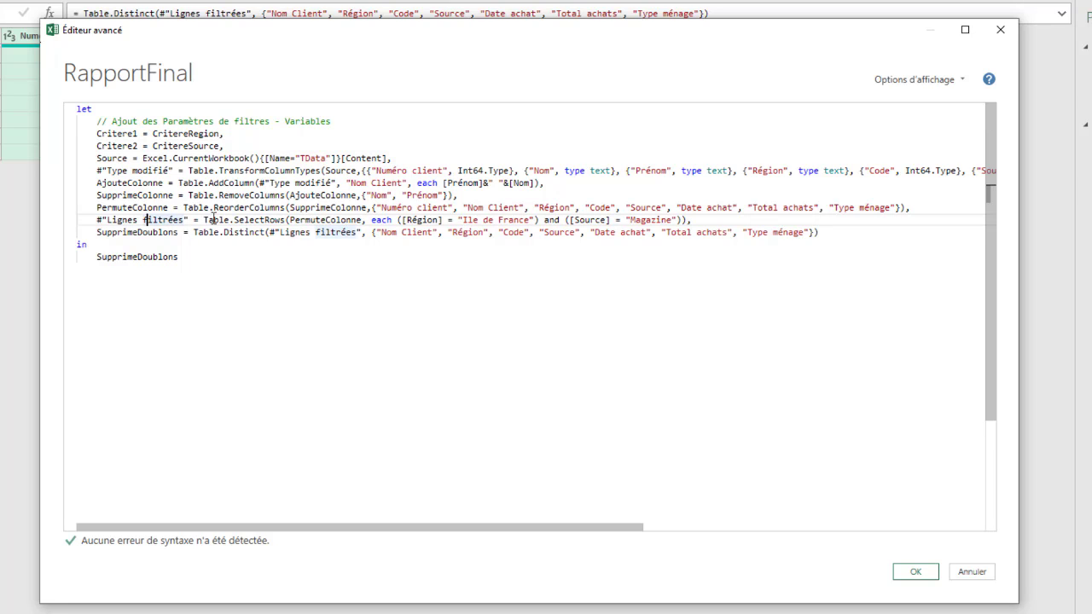
click(419, 220)
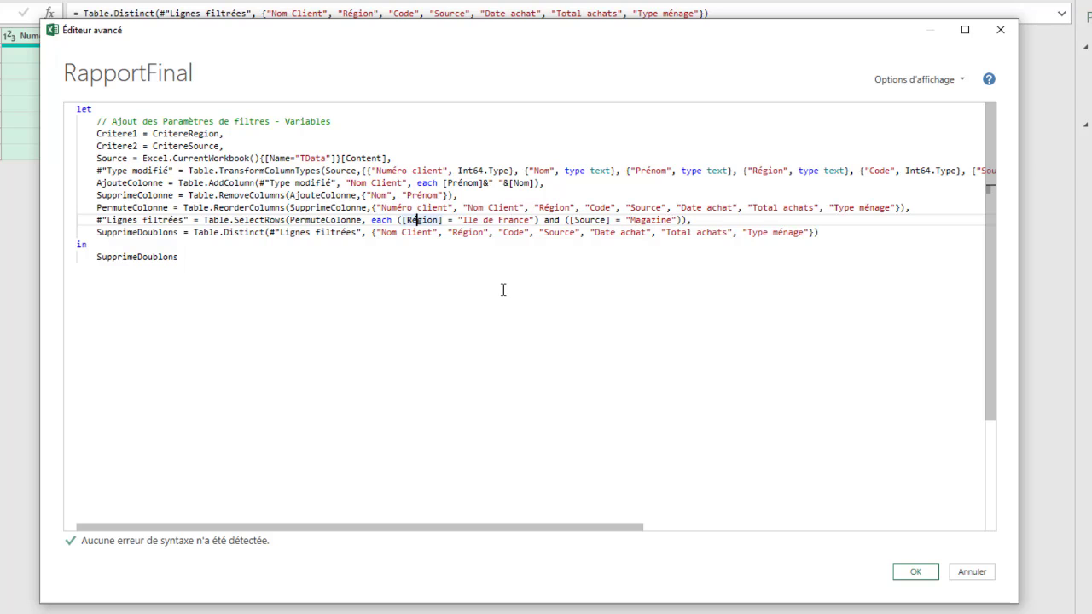
double_click(182, 134)
key(ctrl+c)
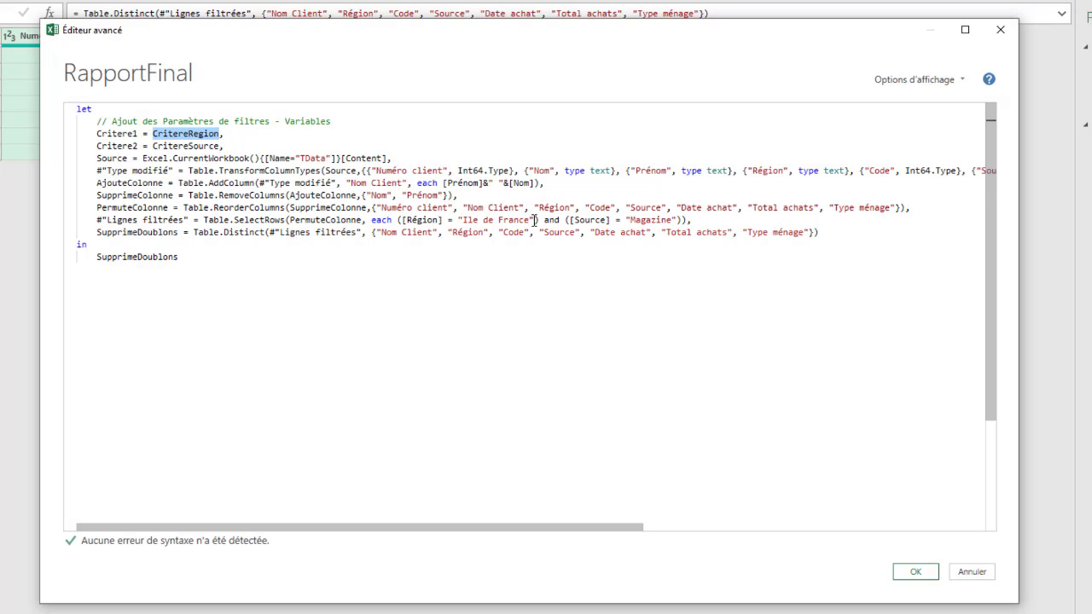
drag(534, 220, 461, 220)
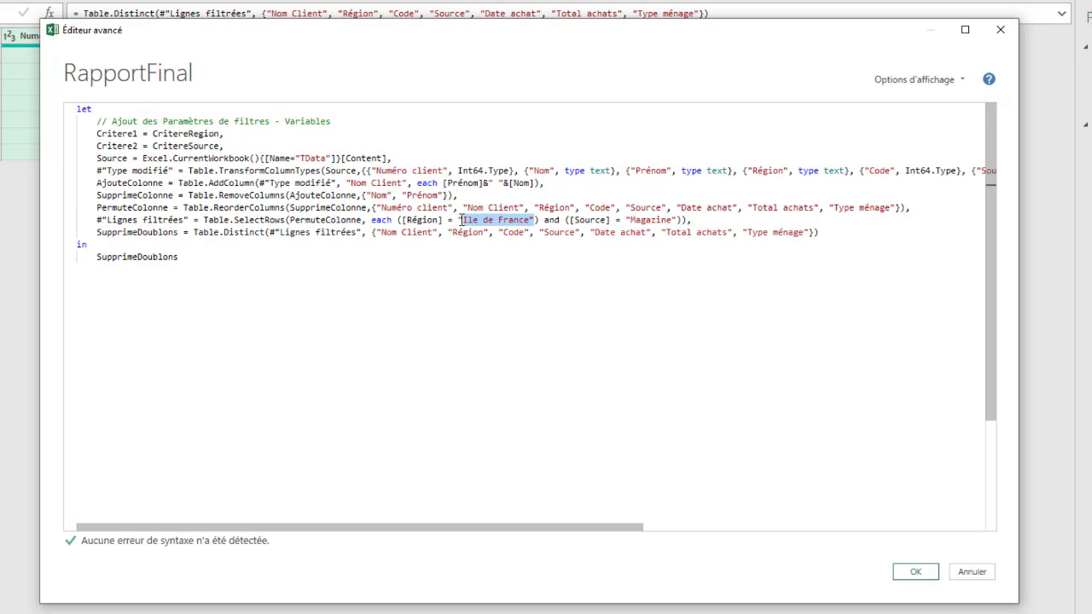
key(ctrl+v)
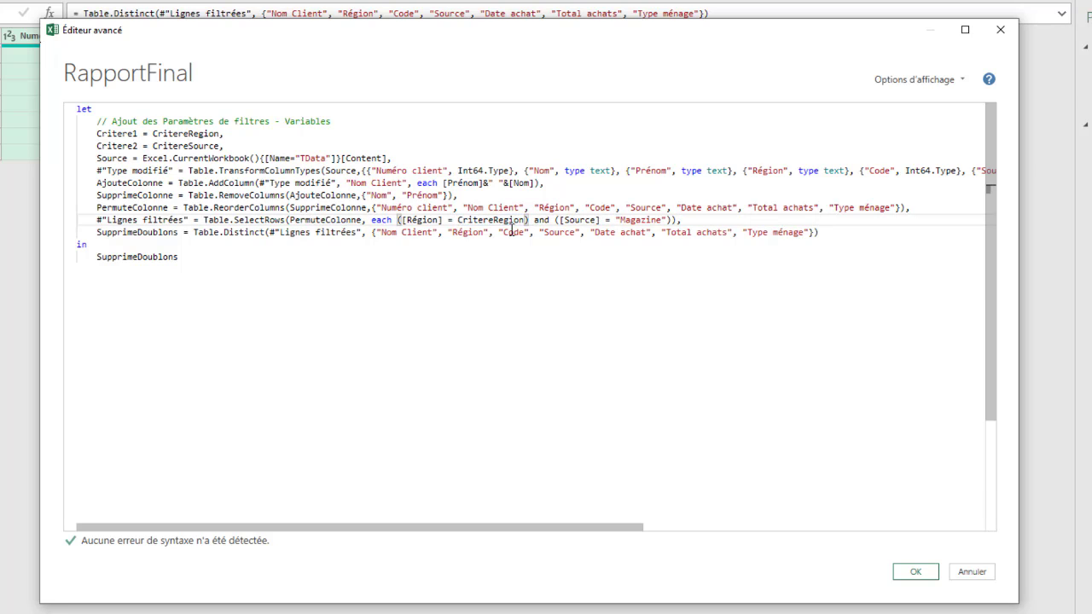
Replace "Magazine" in the Lignes filtrées condition with CritereSource.
double_click(200, 146)
key(ctrl+c)
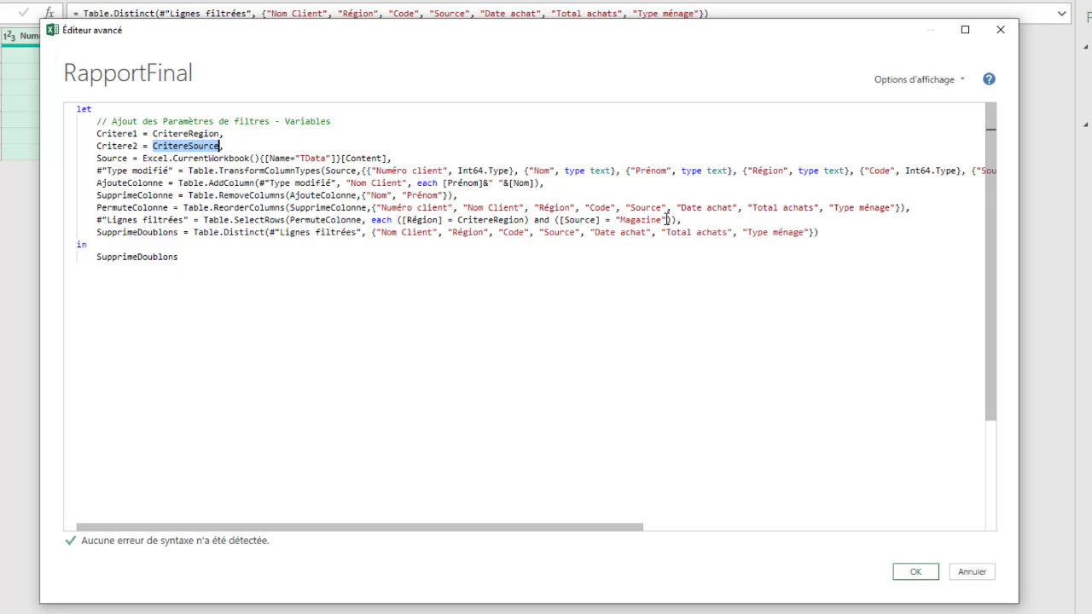
drag(667, 219, 616, 219)
key(ctrl+v)
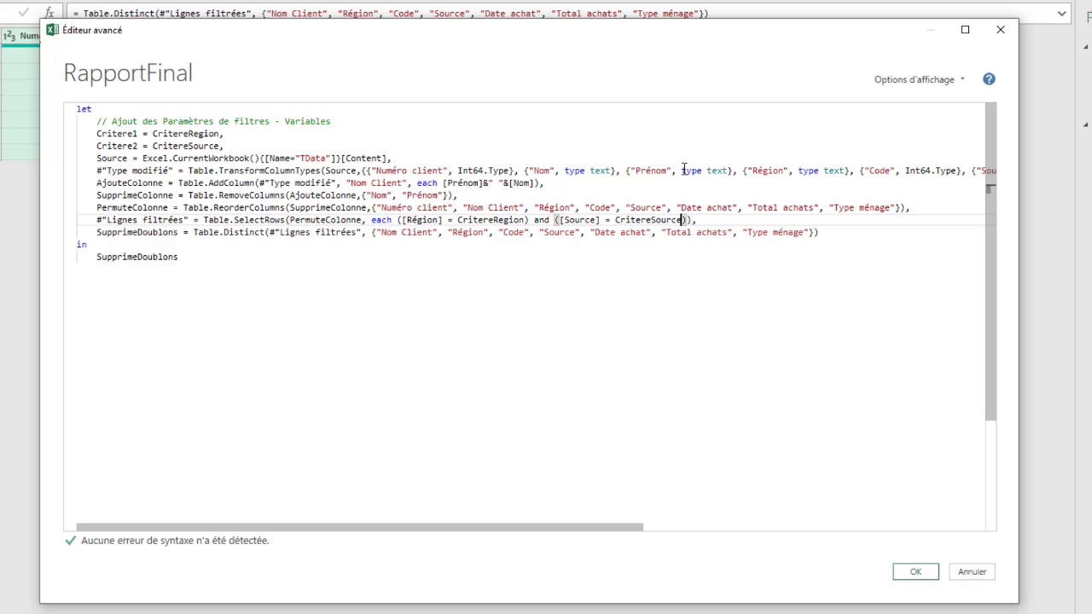
click(200, 260)
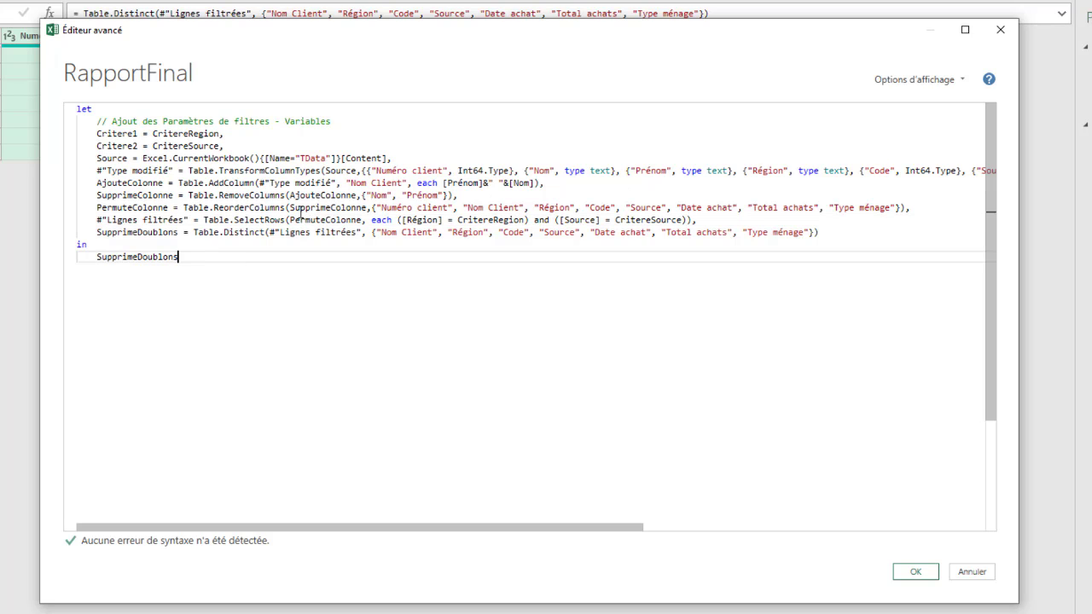
click(320, 171)
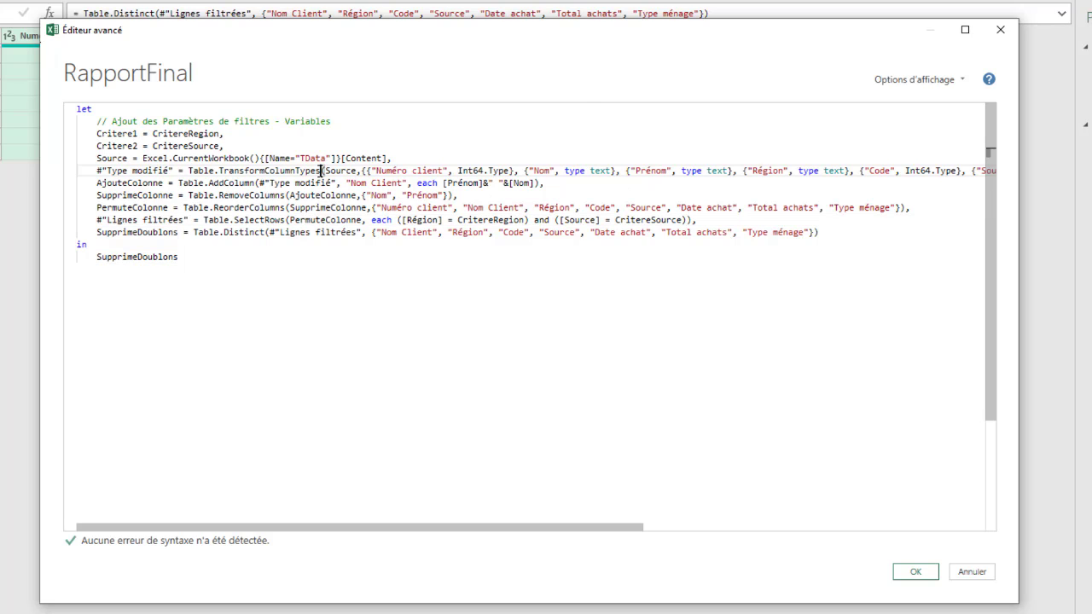
Add a '// Rapport Final' comment line below Critere2, before Source.
click(234, 146)
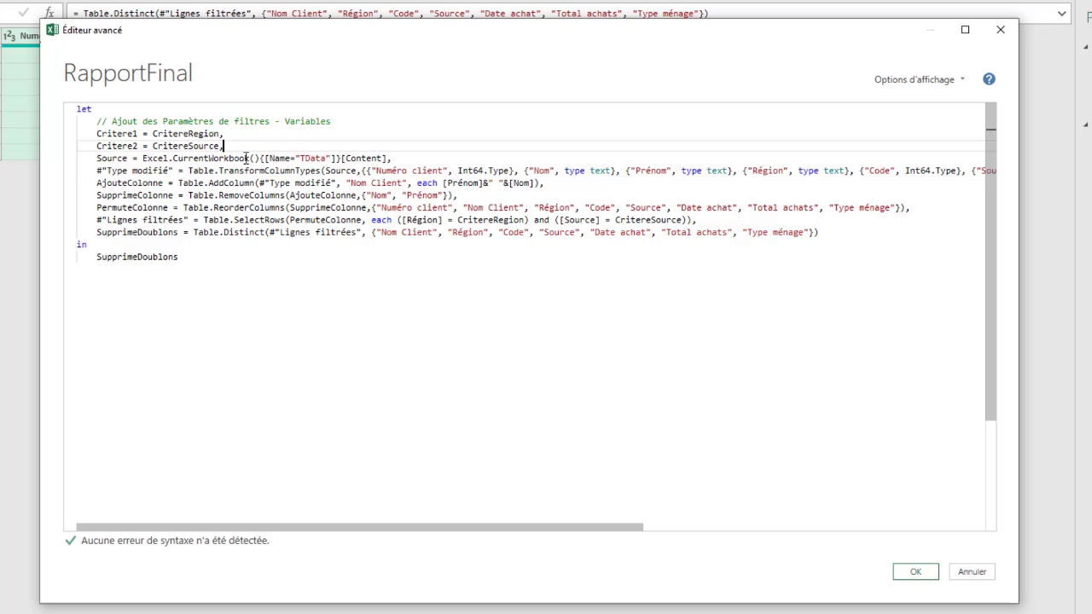
key(Return)
text(// Rapo)
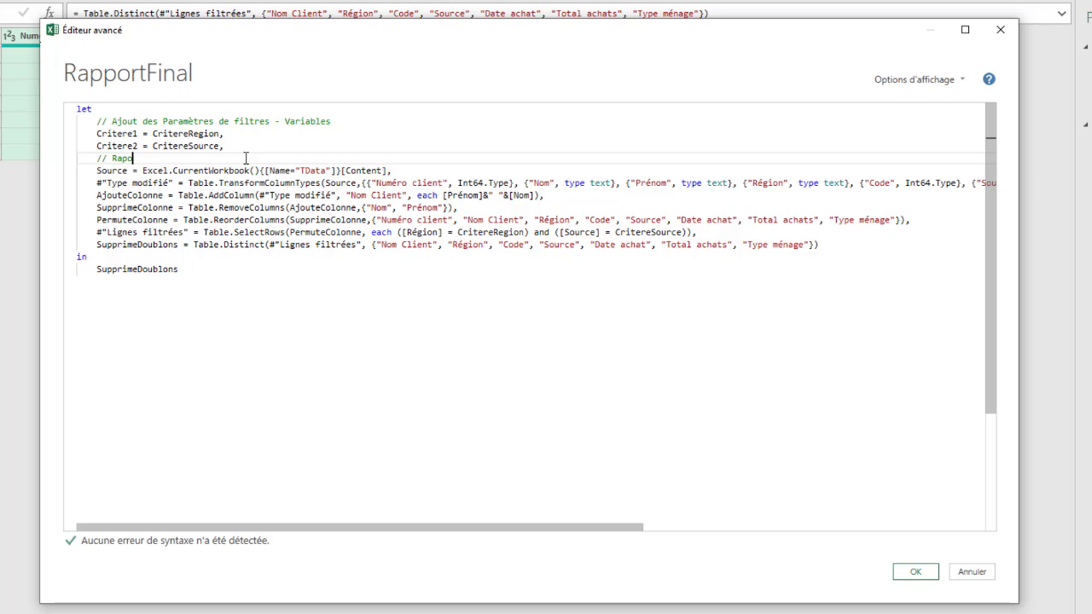
key(BackSpace)
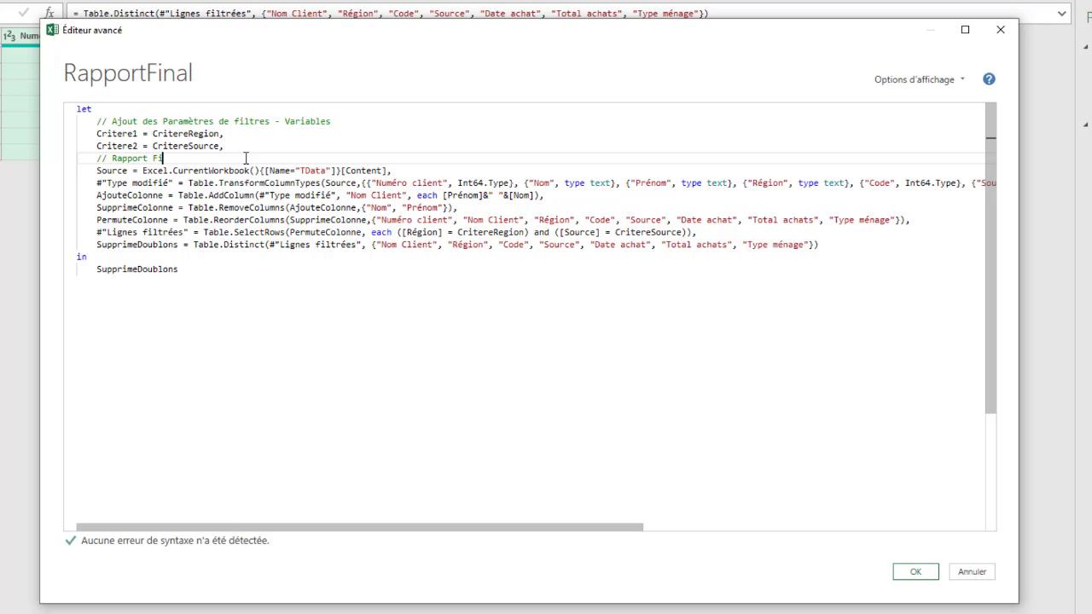
click(247, 270)
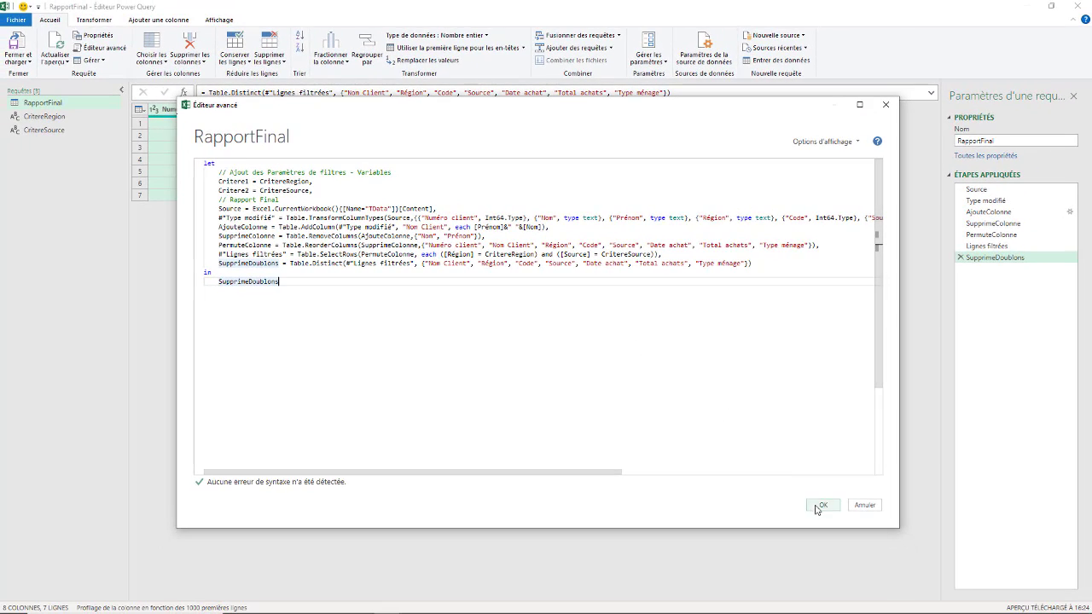
Confirm the edited M code and close and load RapportFinal back into the Extraction sheet.
click(823, 505)
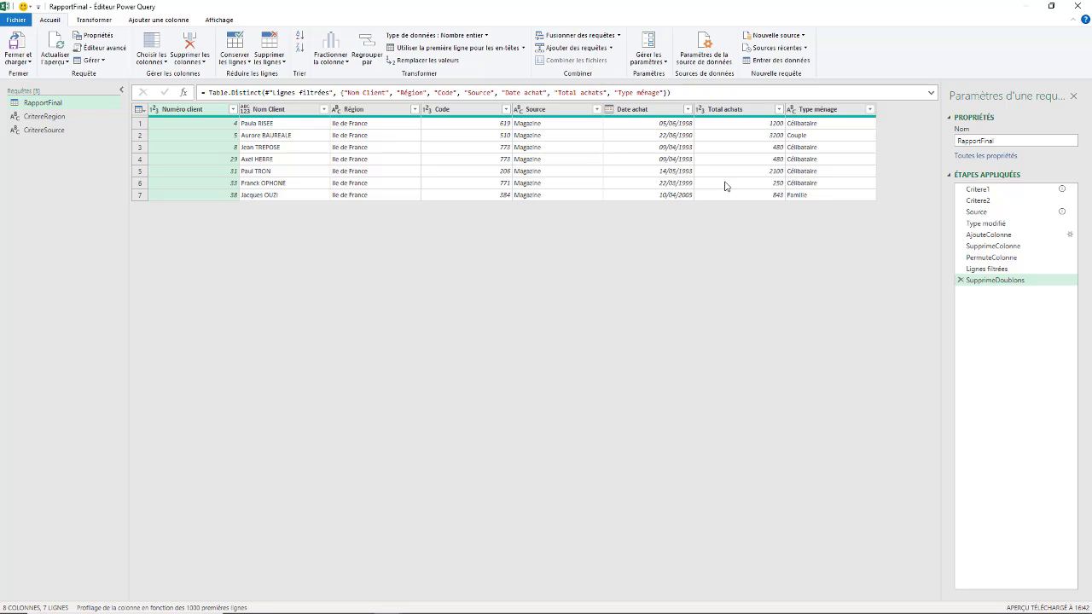
click(17, 44)
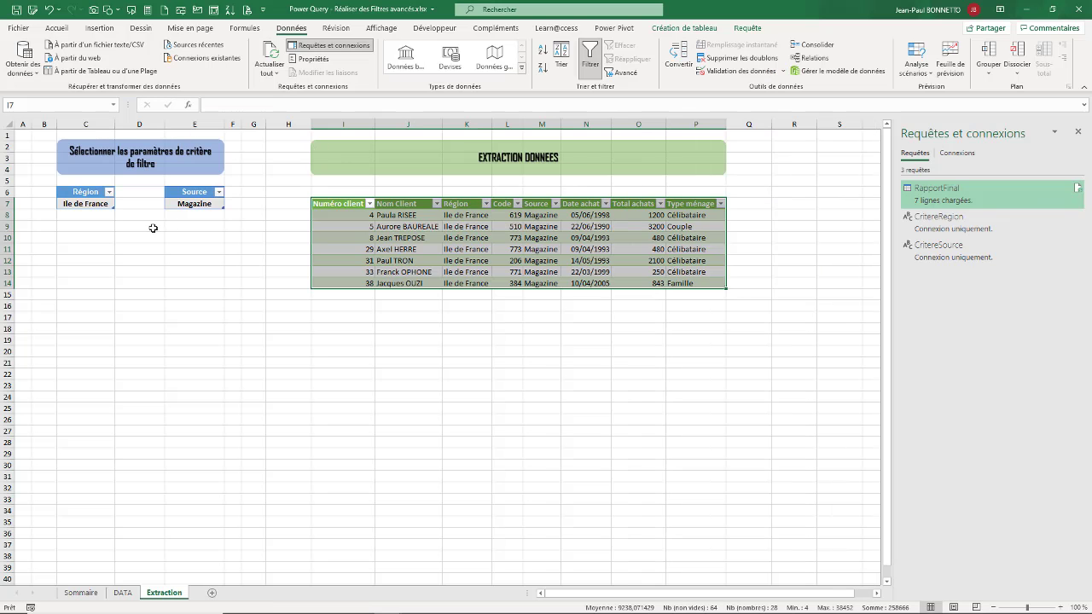
Hide the queries pane, set the Région criterion to Aquitaine and refresh the extraction table.
click(1078, 132)
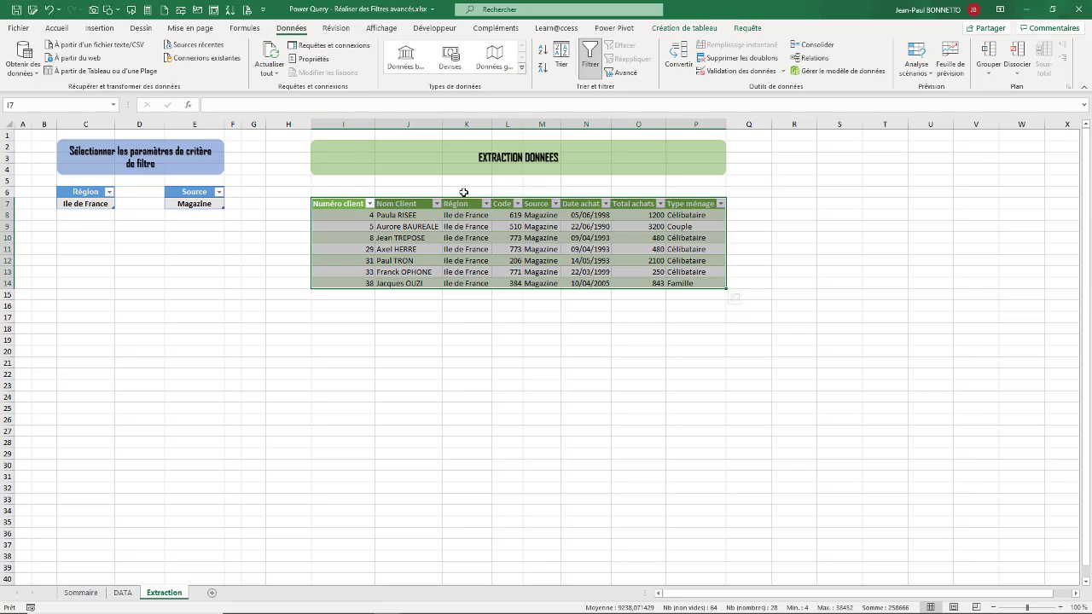
click(109, 204)
click(120, 205)
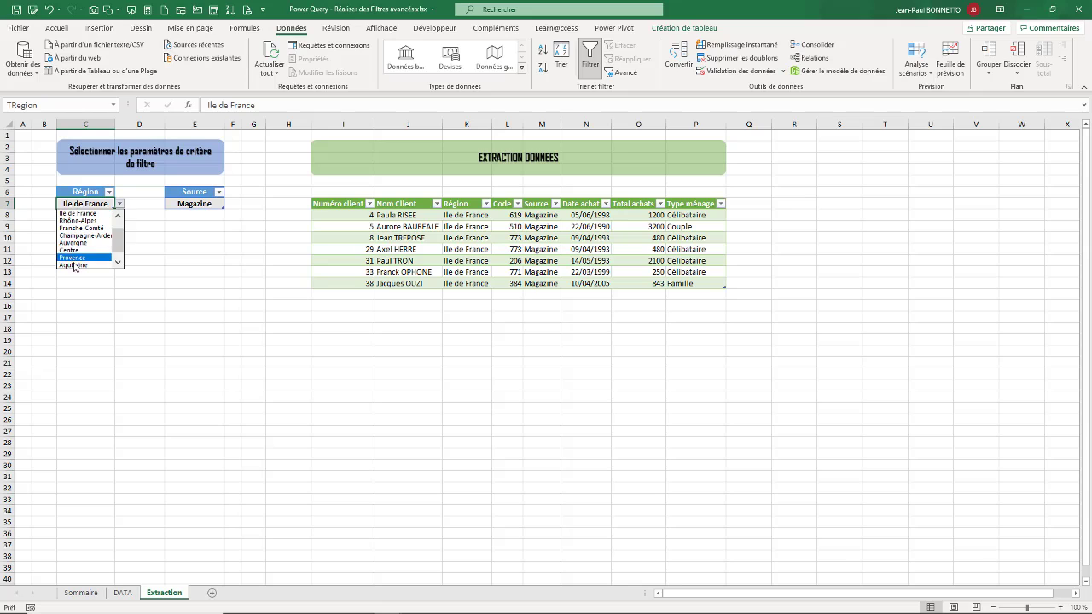
click(81, 226)
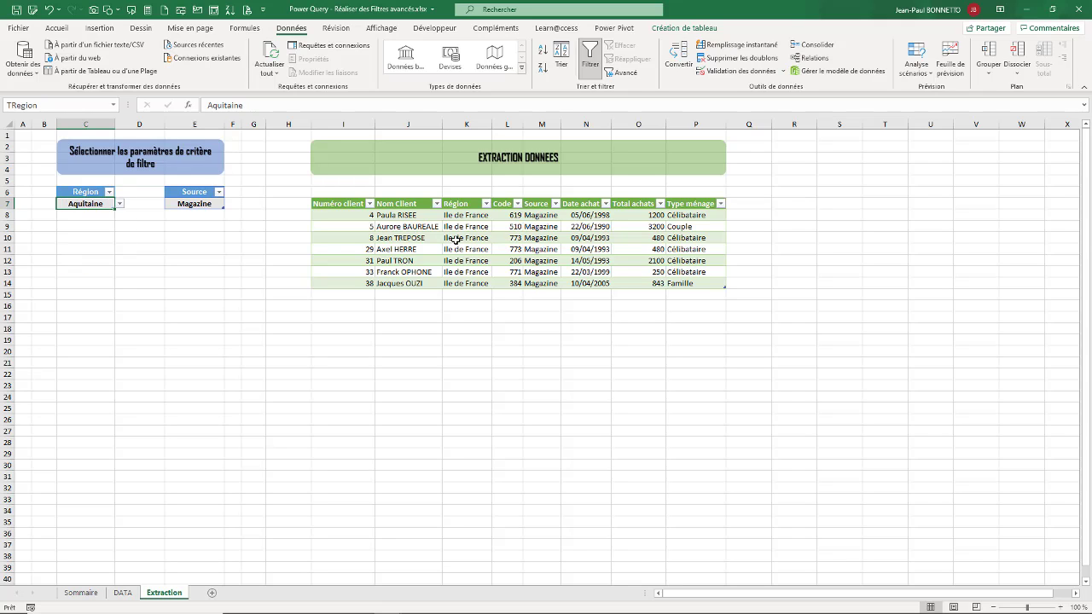
right_click(460, 239)
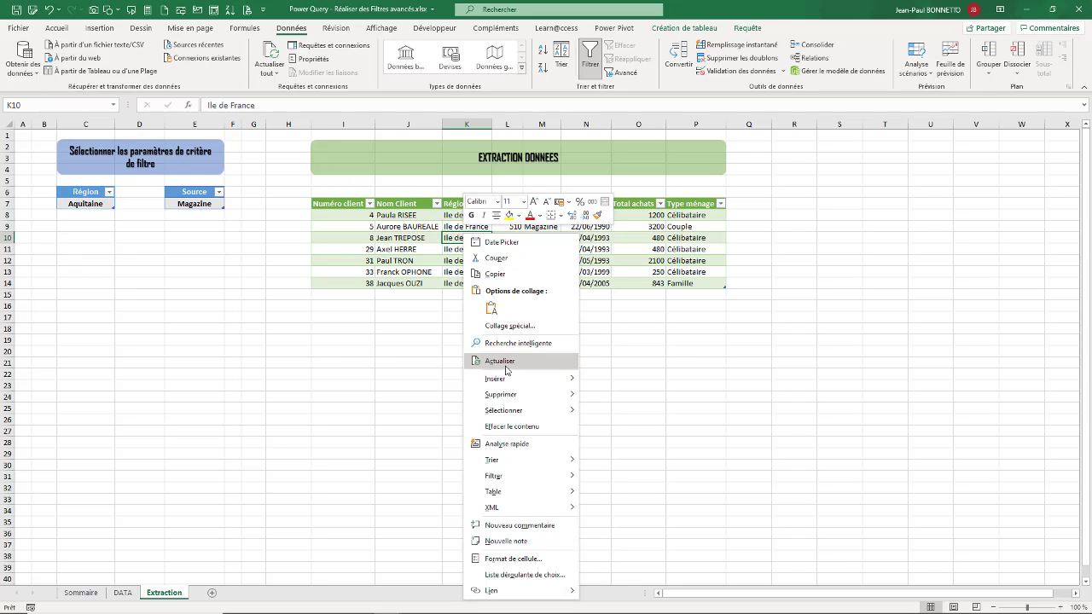
click(507, 361)
click(458, 216)
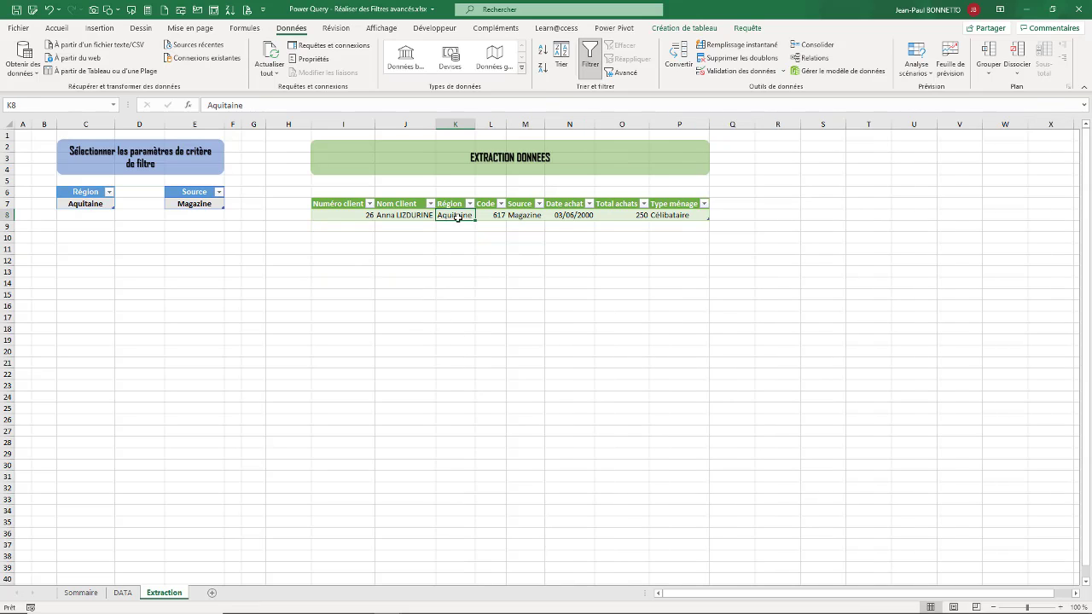
click(534, 215)
Switch the Région criterion to Ile de France and refresh the extraction.
click(100, 206)
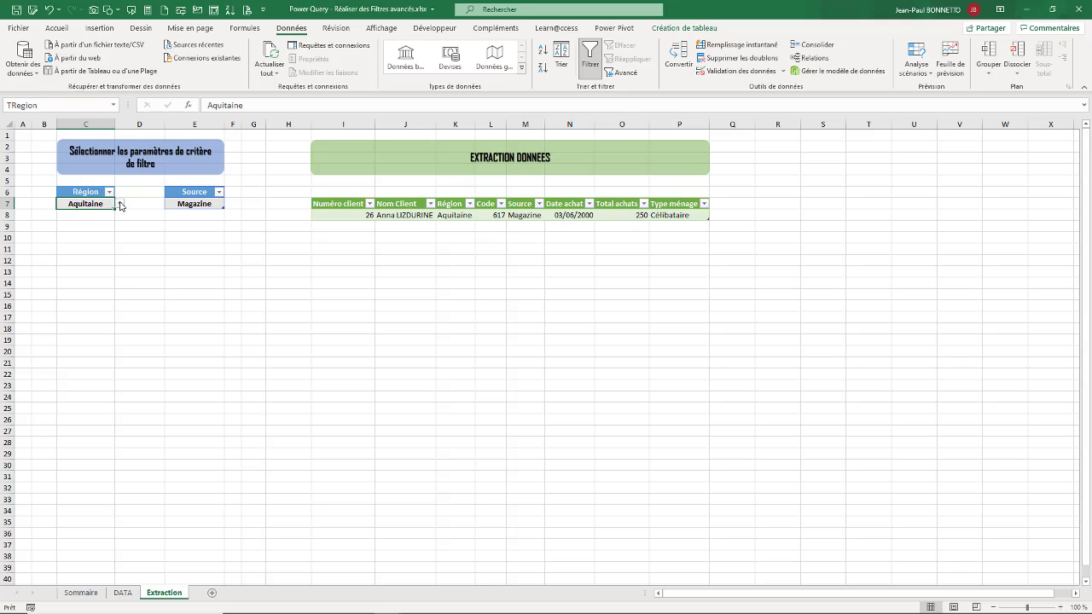
click(120, 205)
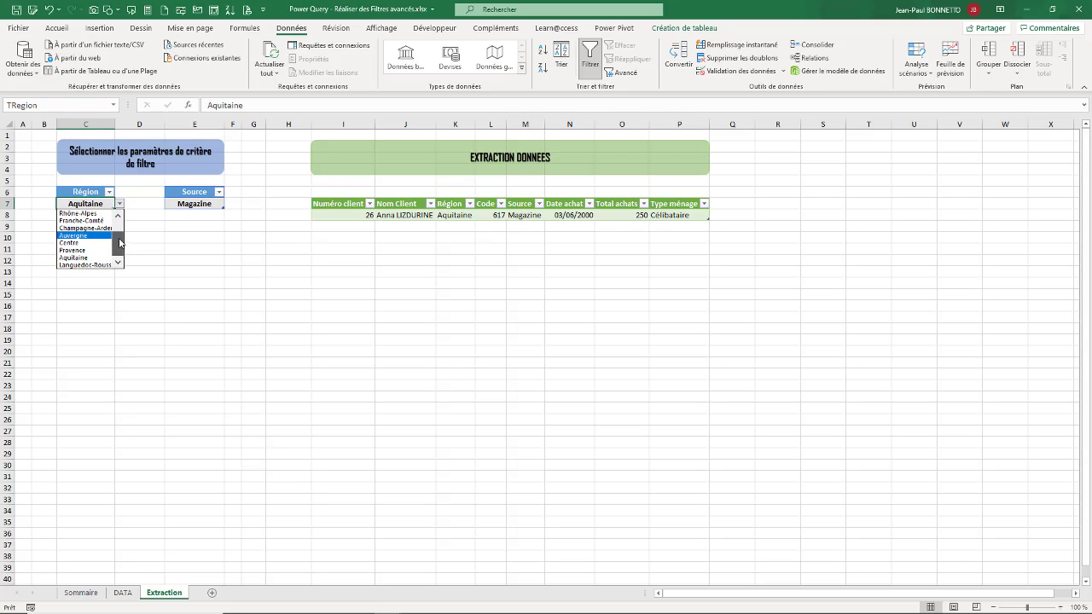
scroll(120, 242, down, 2)
scroll(121, 242, down, 1)
click(85, 242)
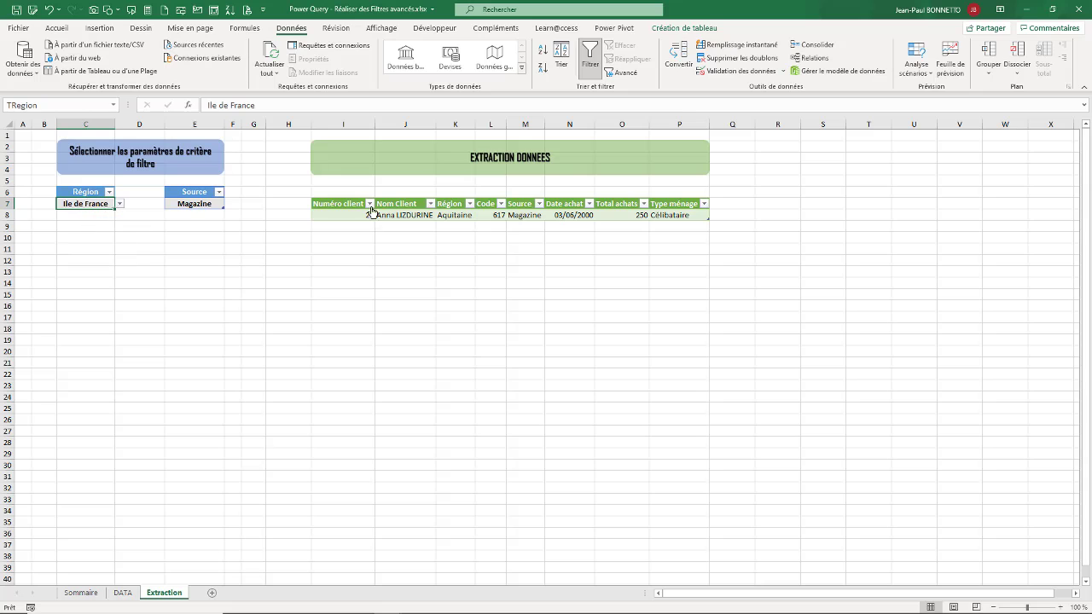
right_click(418, 214)
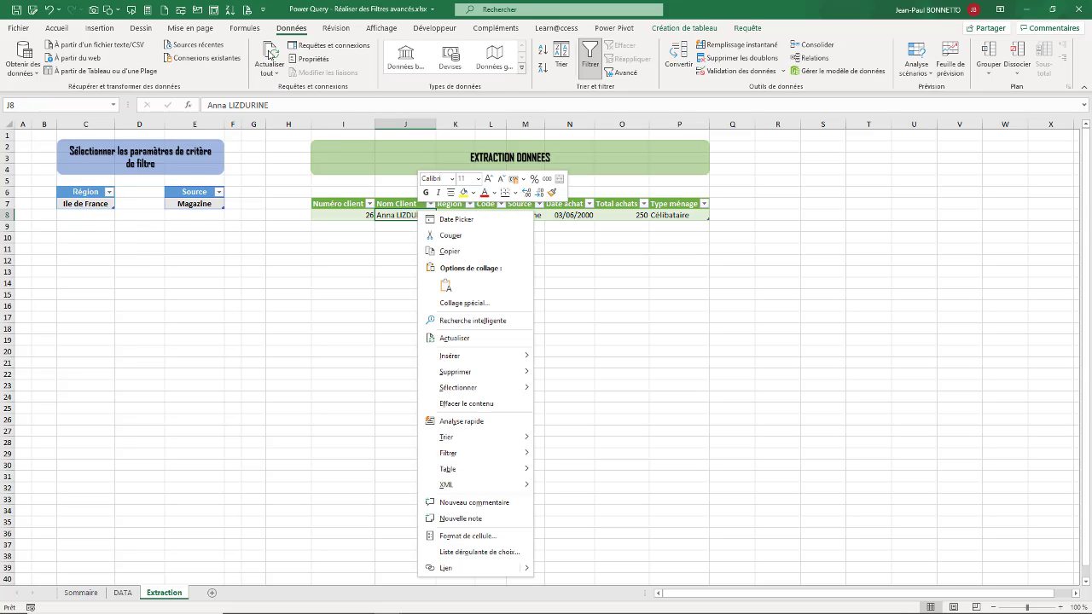
click(270, 54)
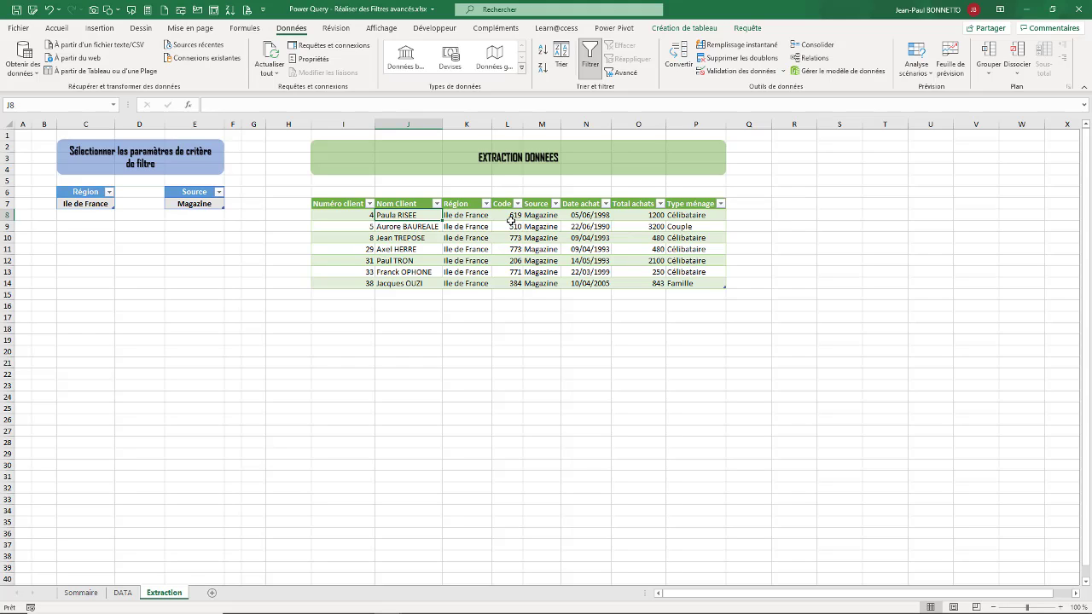
Set the Source criterion to Radio, refresh all, and check the returned record's region and source.
click(197, 202)
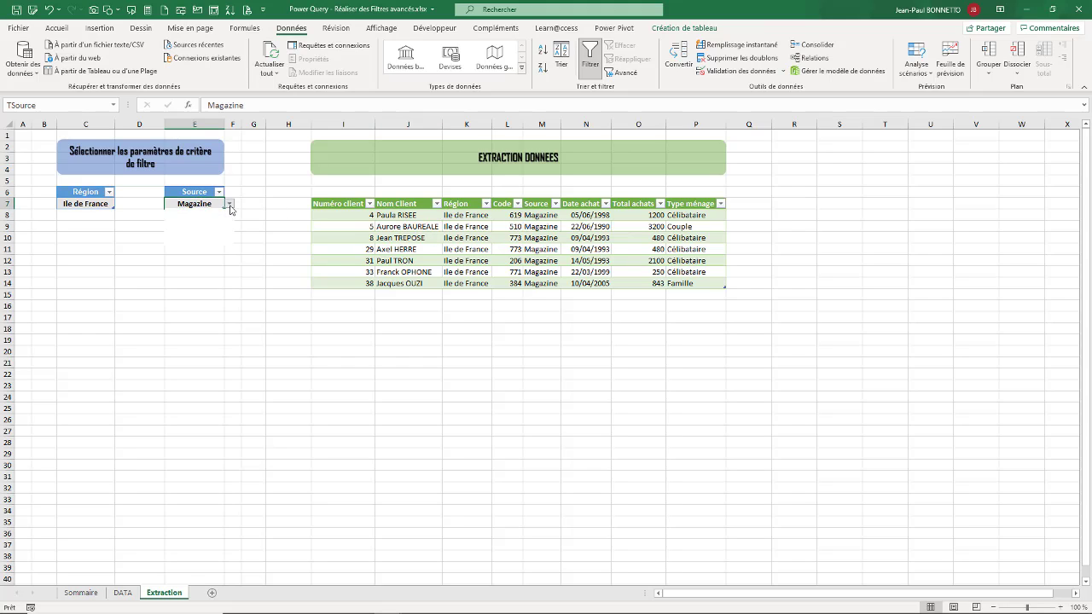
click(229, 204)
click(176, 212)
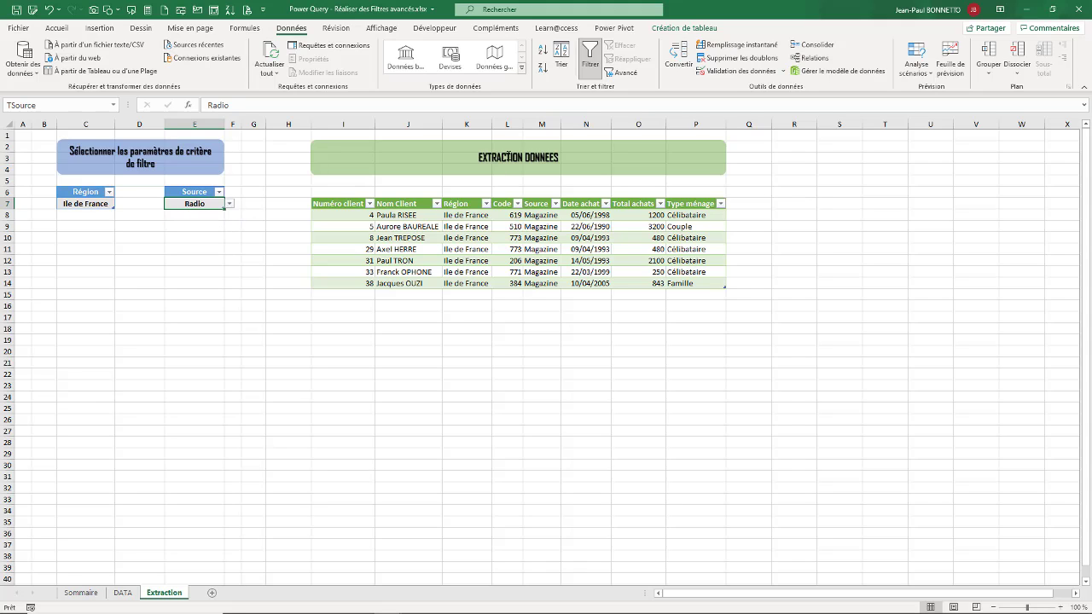
click(269, 53)
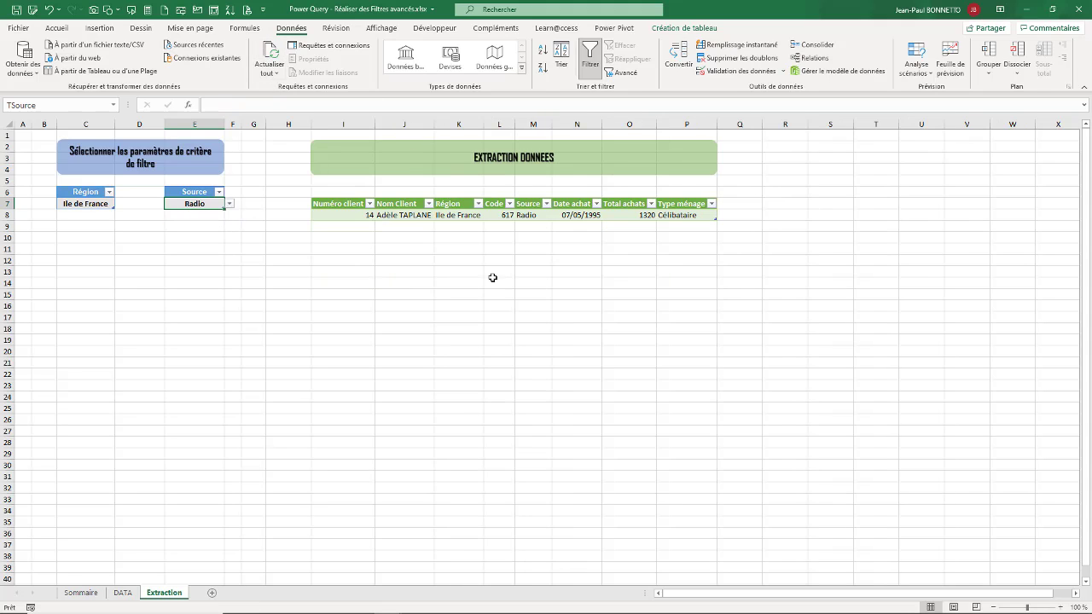
click(454, 214)
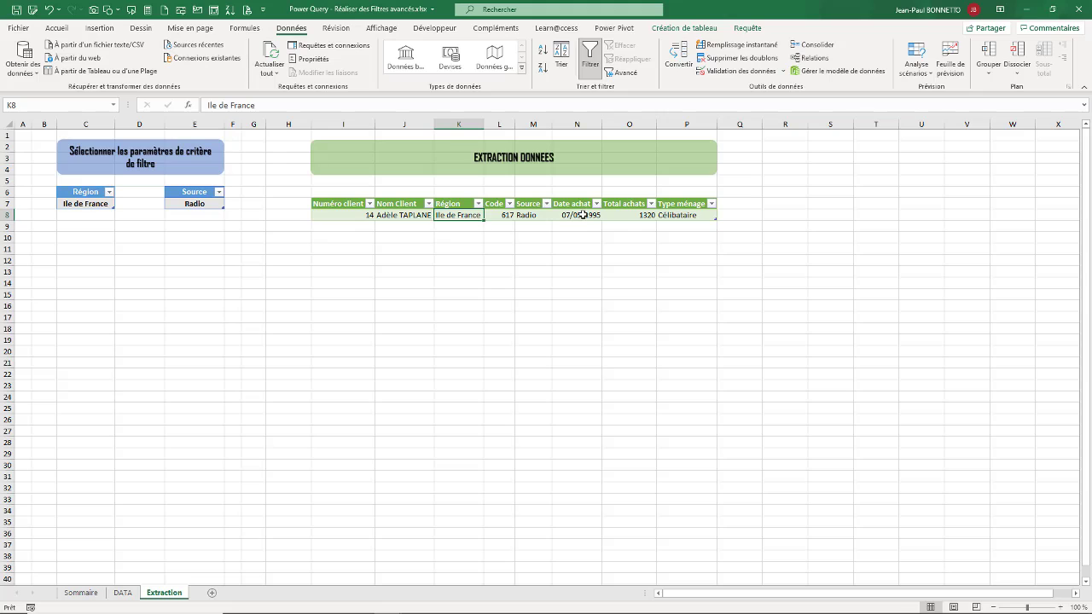
click(527, 216)
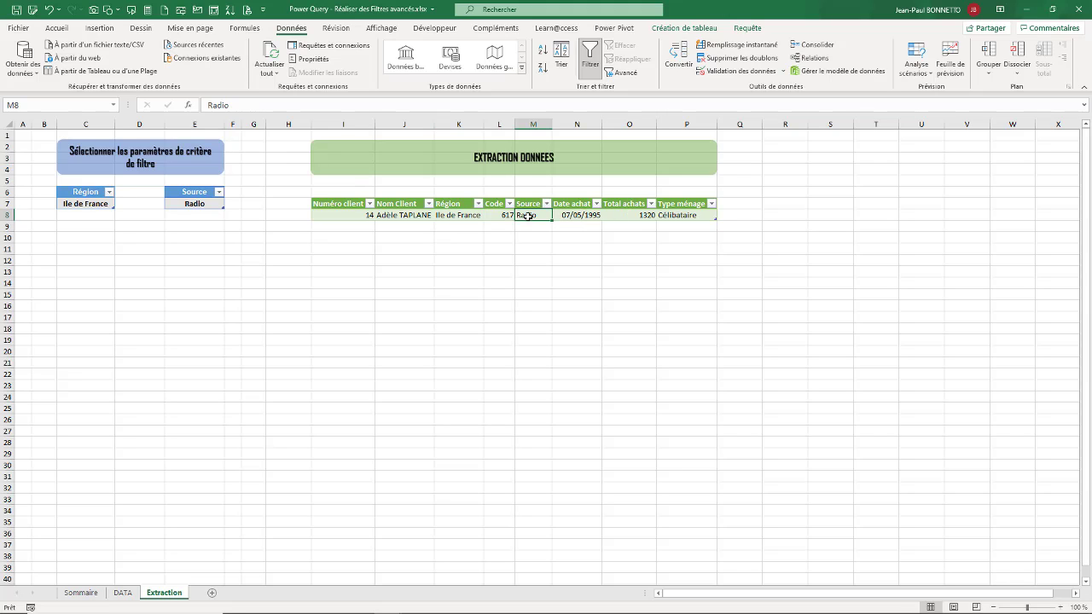
Set the Source criterion back to Magazine and refresh all queries.
click(218, 203)
click(229, 204)
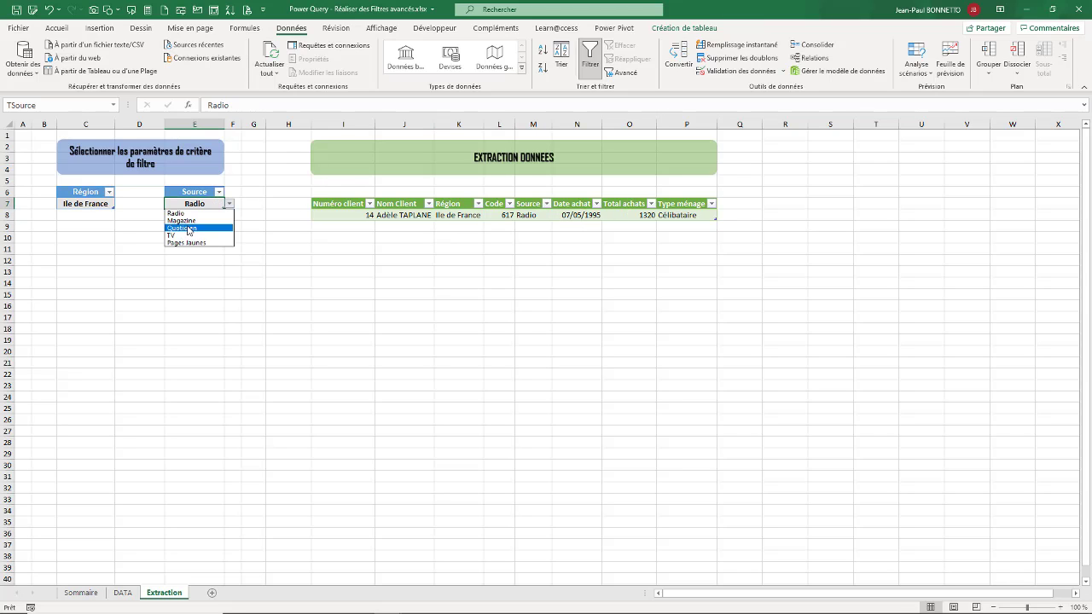
click(181, 220)
click(272, 63)
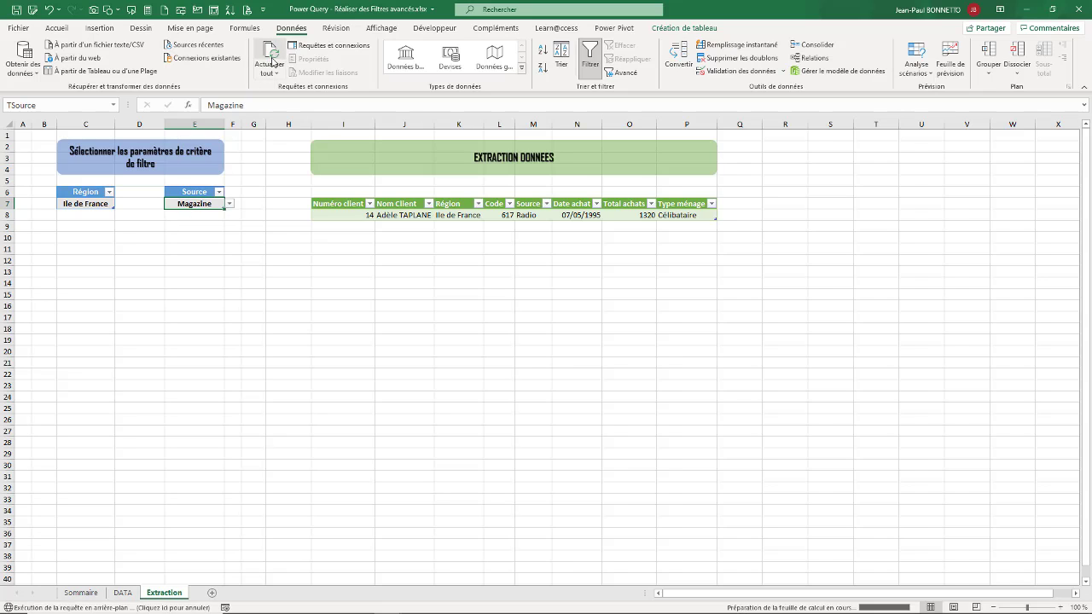
drag(122, 274, 160, 290)
drag(85, 288, 166, 312)
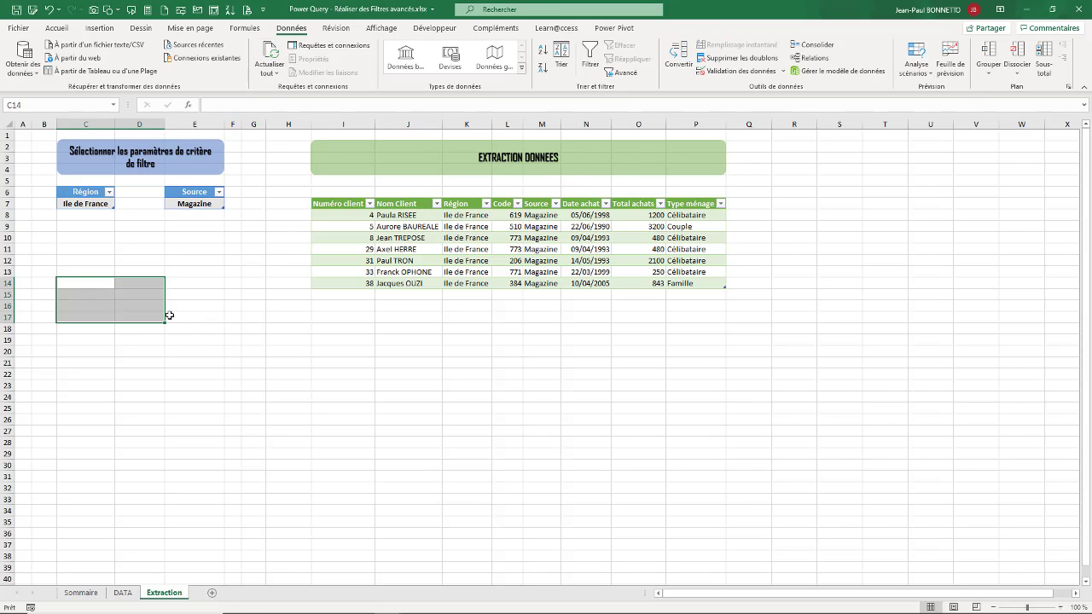
click(194, 306)
click(135, 280)
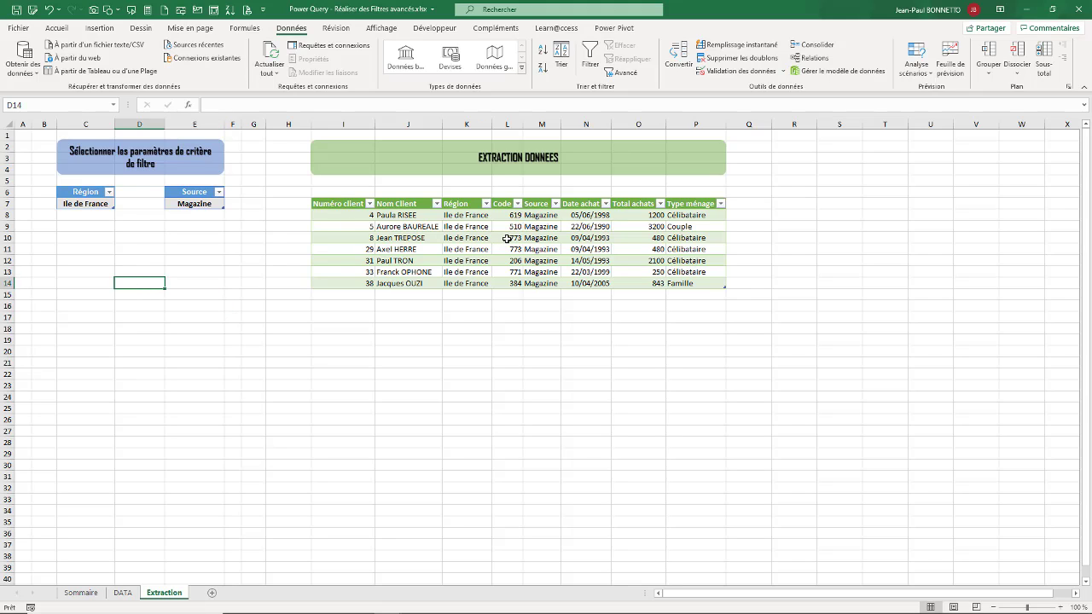
Review step 6 (create a refresh macro) on the DATA sheet, then return to Extraction.
click(123, 592)
drag(657, 287, 817, 287)
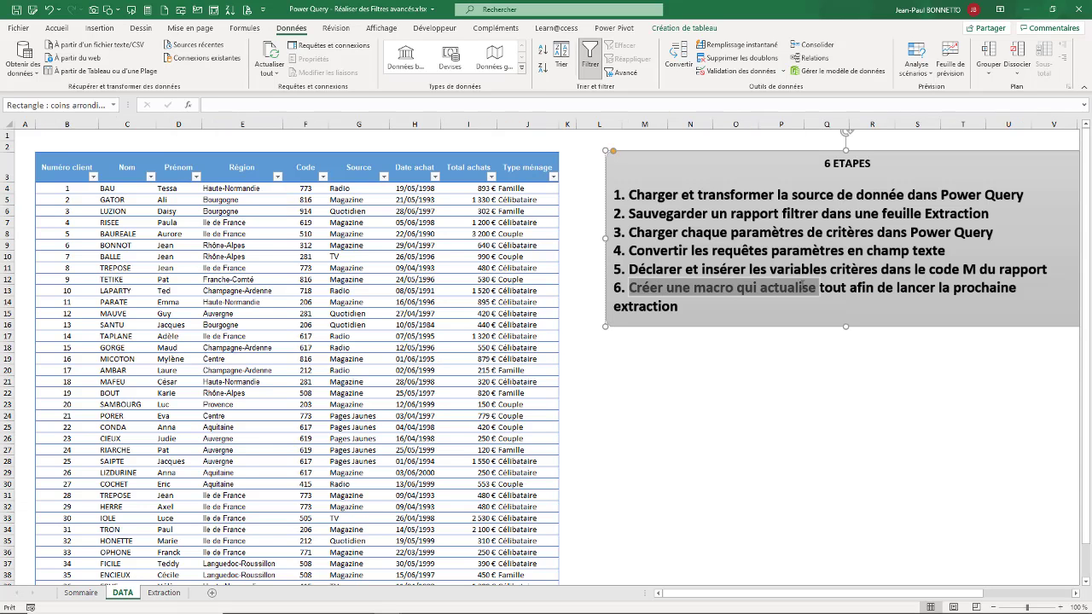
click(164, 592)
click(130, 262)
Open the VBA editor with Alt+F11, reposition it, and collapse the duplicate project.
click(130, 240)
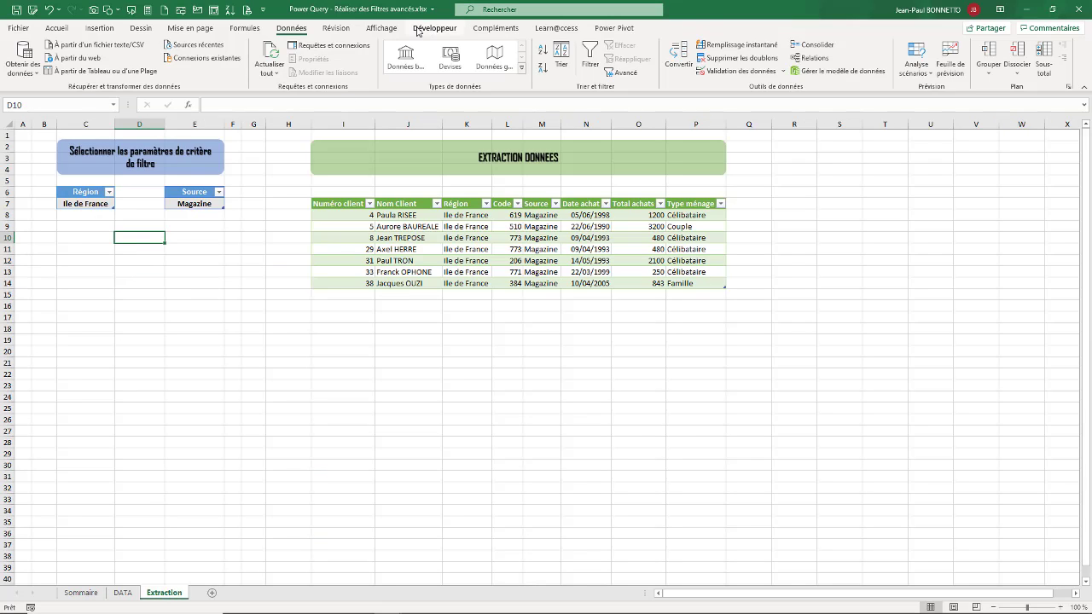
click(155, 285)
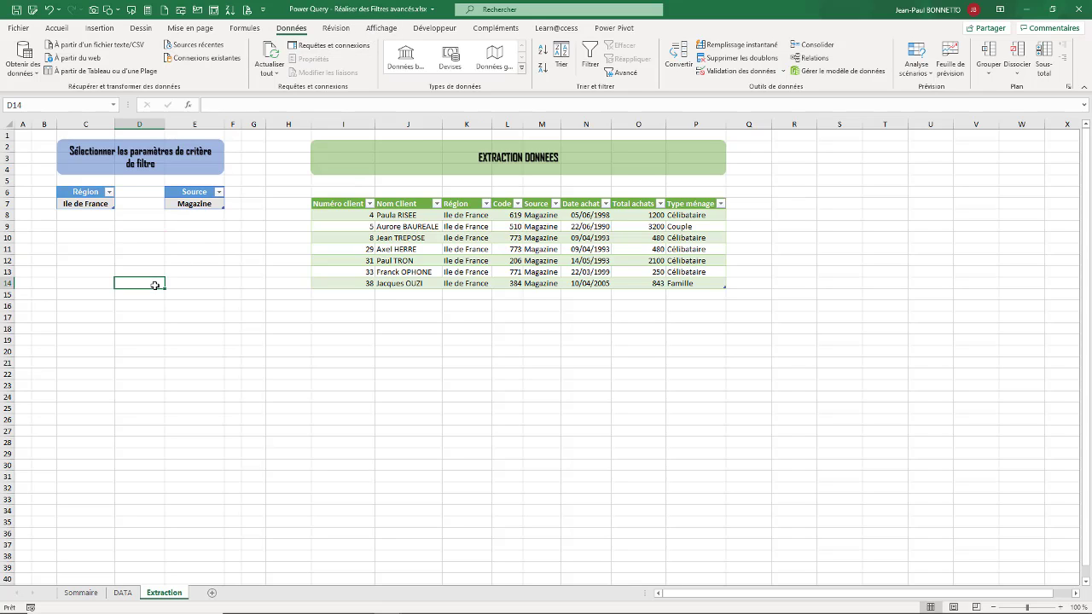
key(alt+F11)
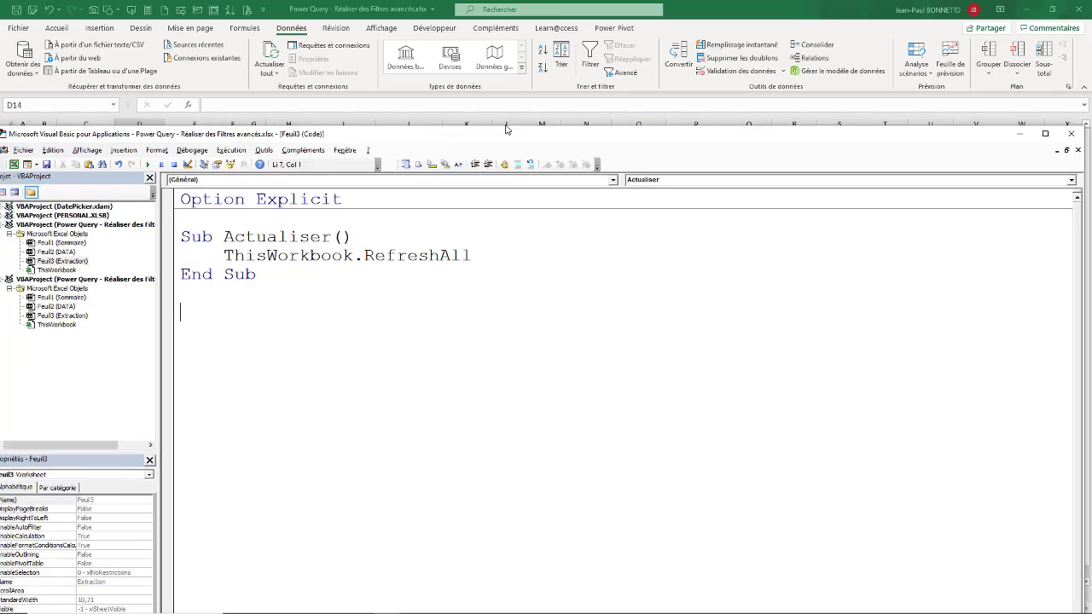
drag(506, 126, 581, 9)
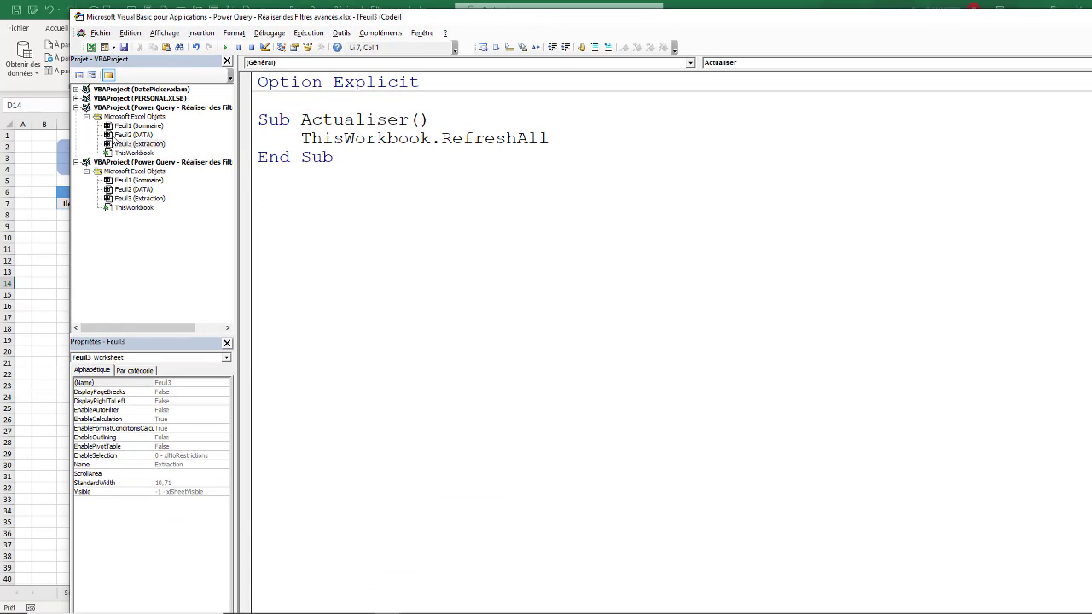
click(76, 161)
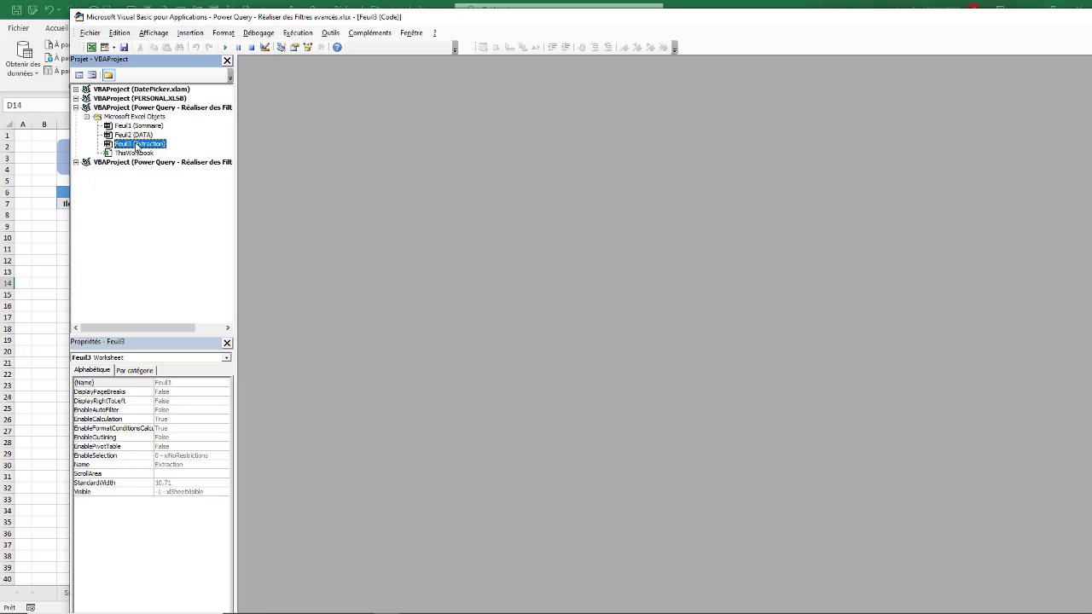
Insert a new module and declare Sub ActualiseExtraction().
right_click(137, 147)
mouse_move(188, 204)
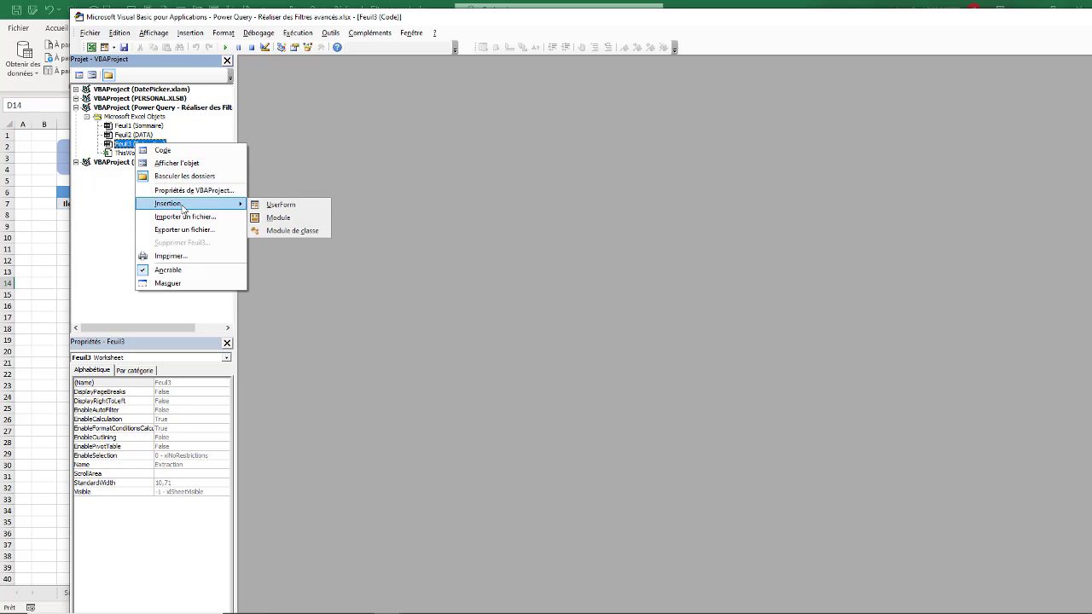
click(281, 219)
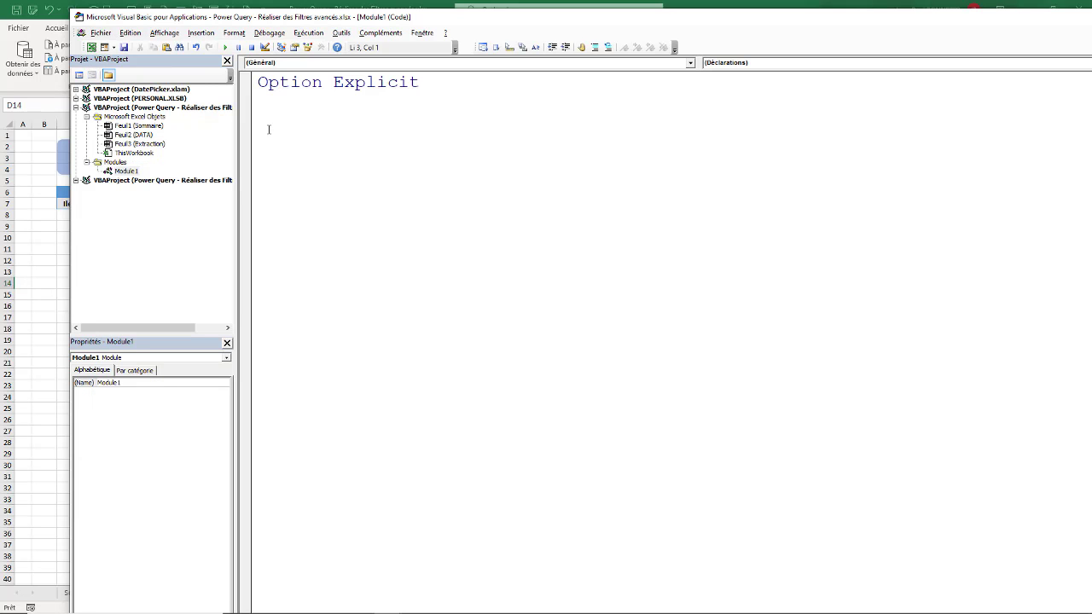
text(Sub )
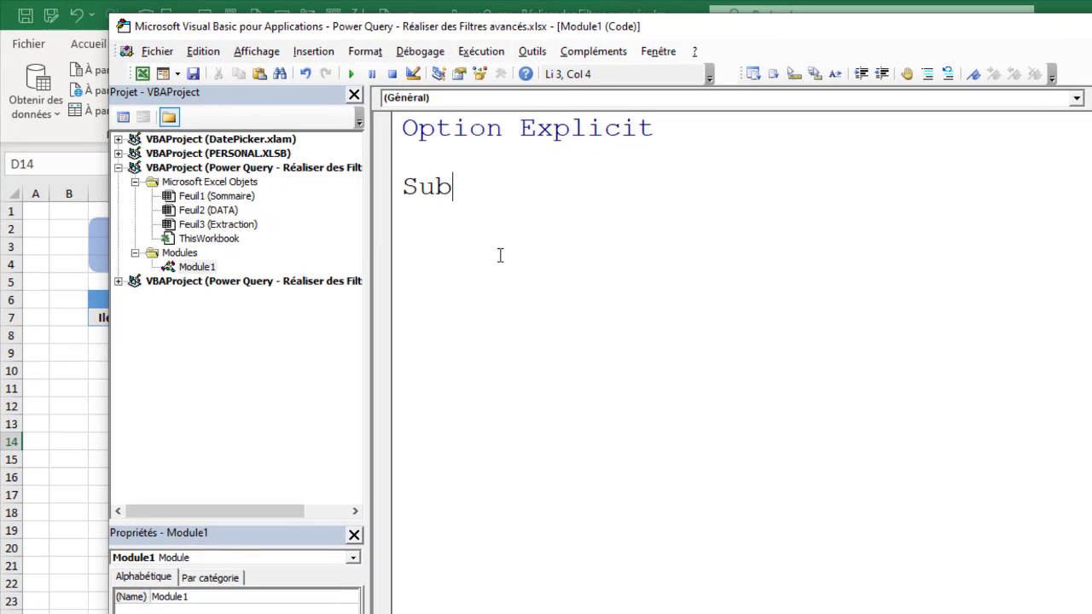
text(Actu)
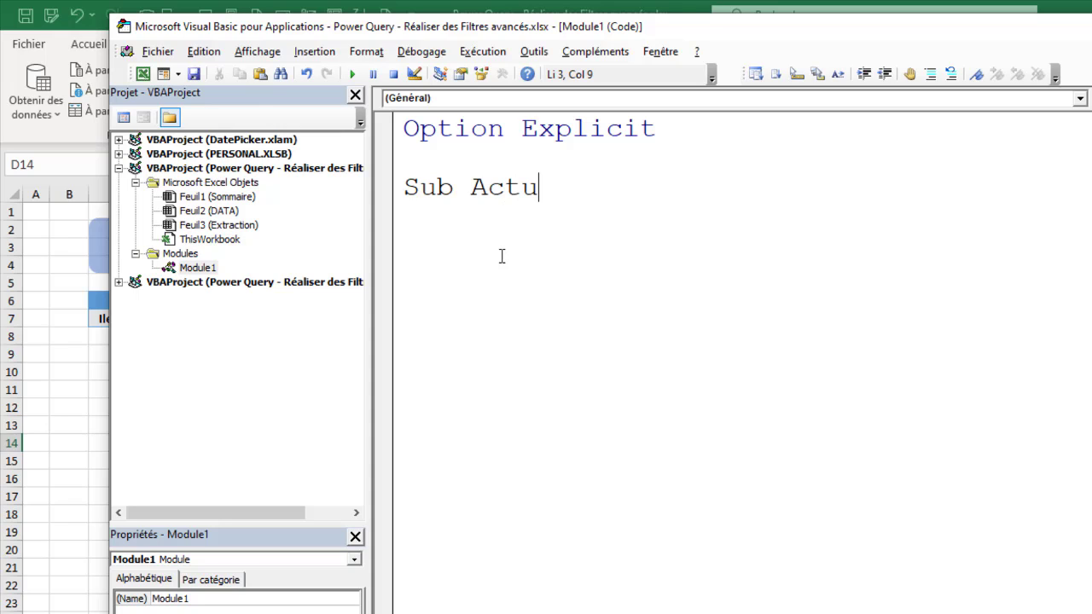
text(s)
key(BackSpace)
text(aliseEx)
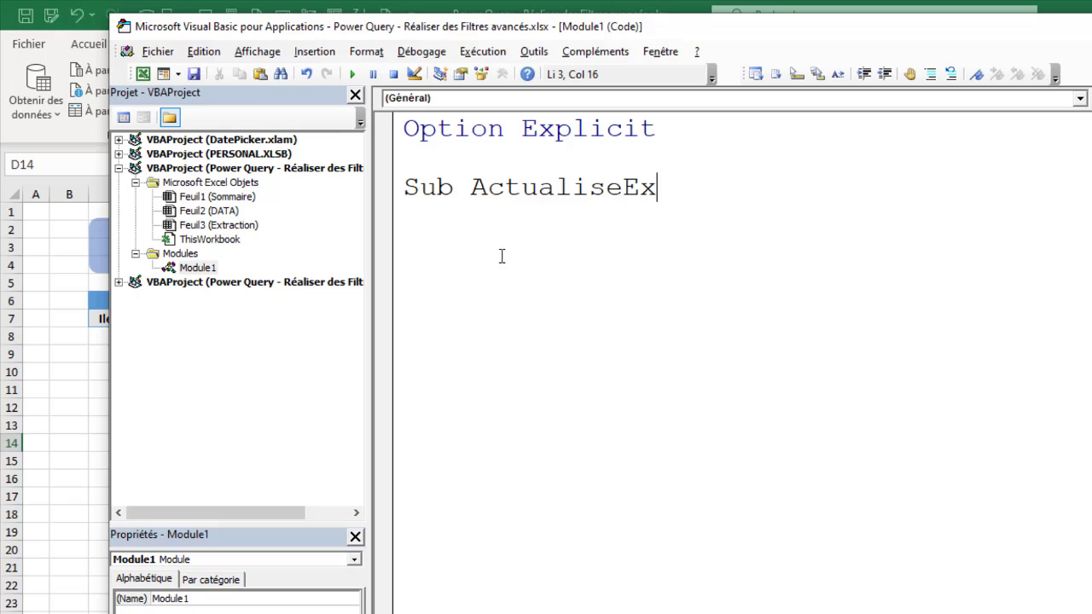
text(traction)
key(Return)
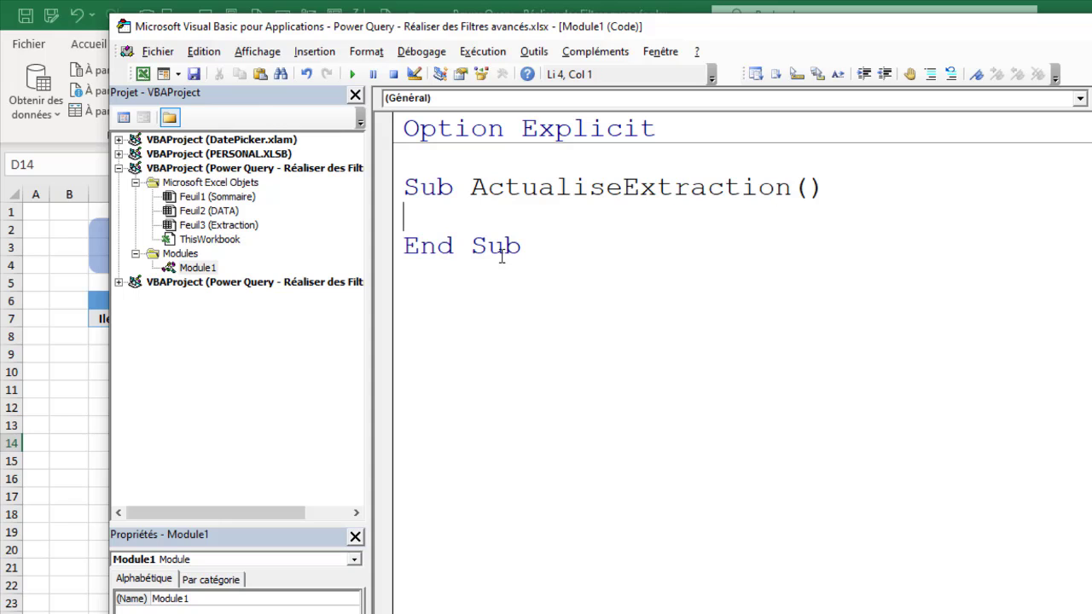
Write ThisWorkbook.RefreshAll as the macro's body and select the macro name.
key(Tab)
text(Thi)
mouse_move(841, 29)
mouse_down()
mouse_move(756, 195)
mouse_move(847, 89)
mouse_up()
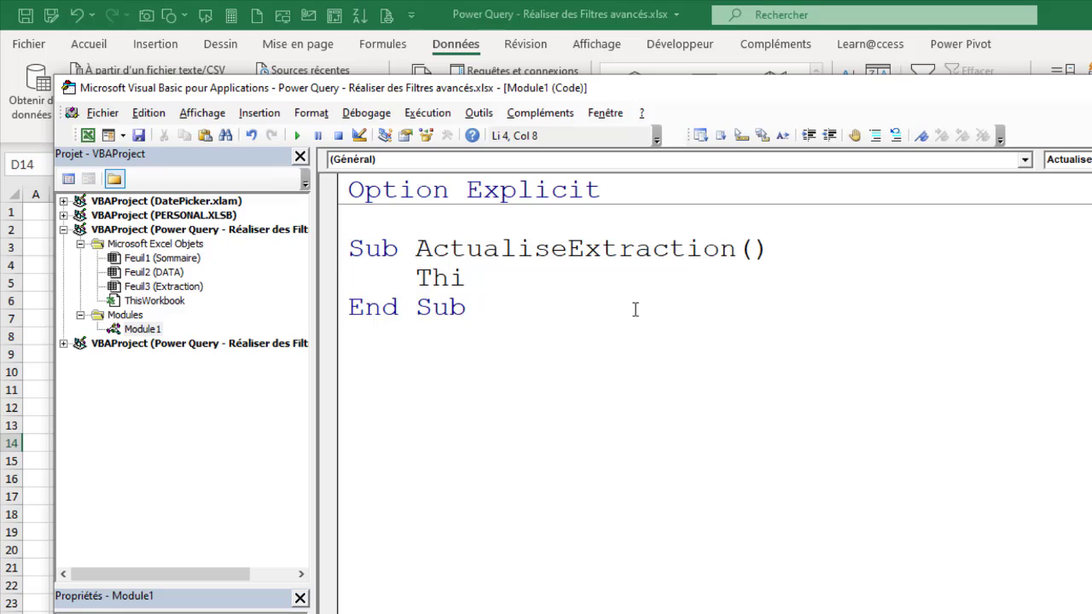
text(swork)
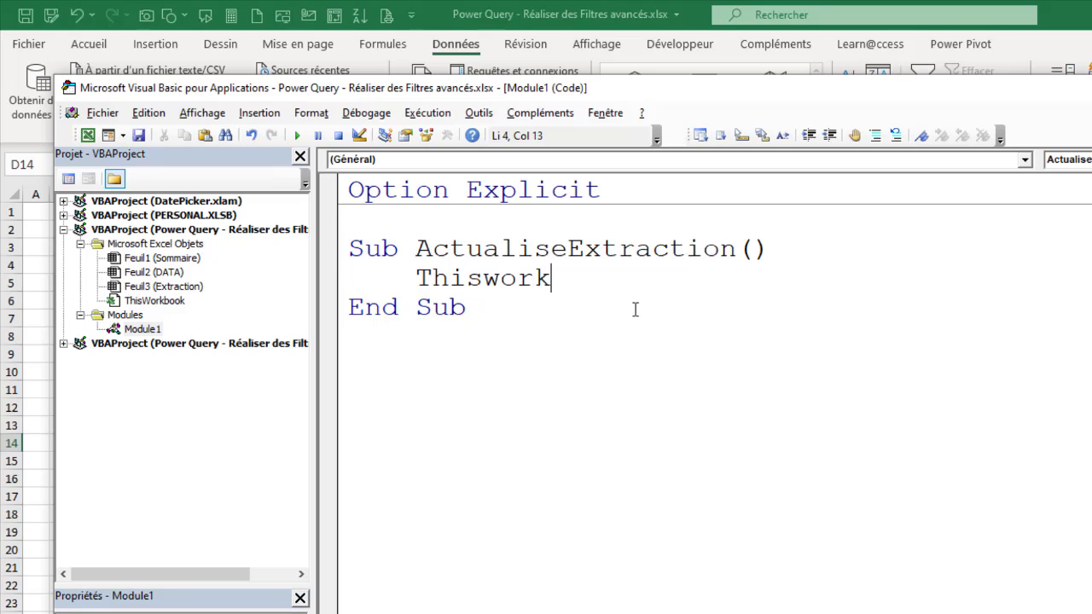
text(bbok)
key(BackSpace)
key(BackSpace)
text(ol)
key(BackSpace)
text(k)
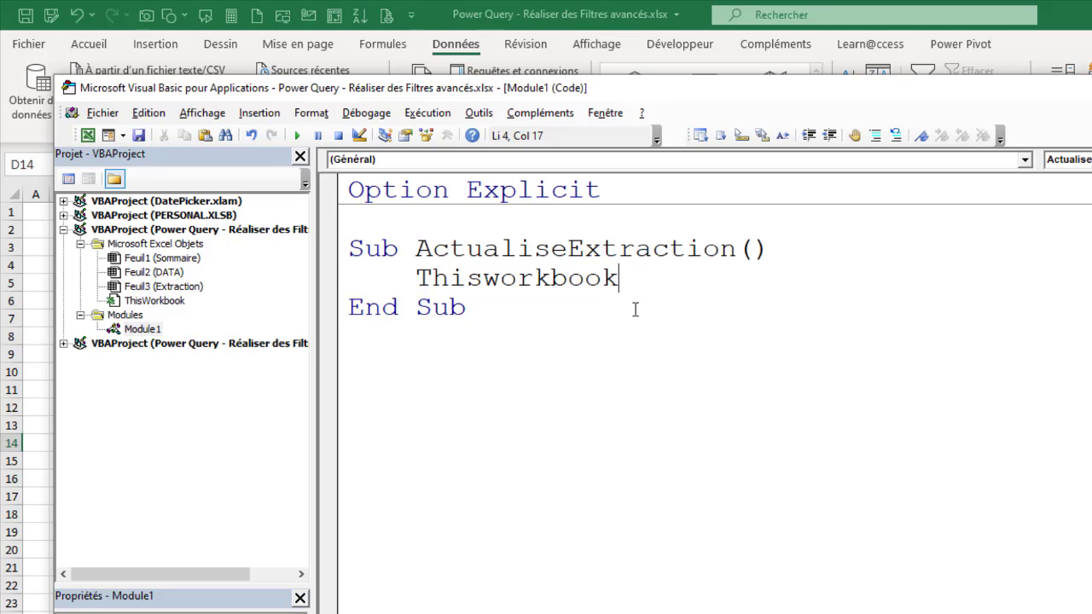
text(.re)
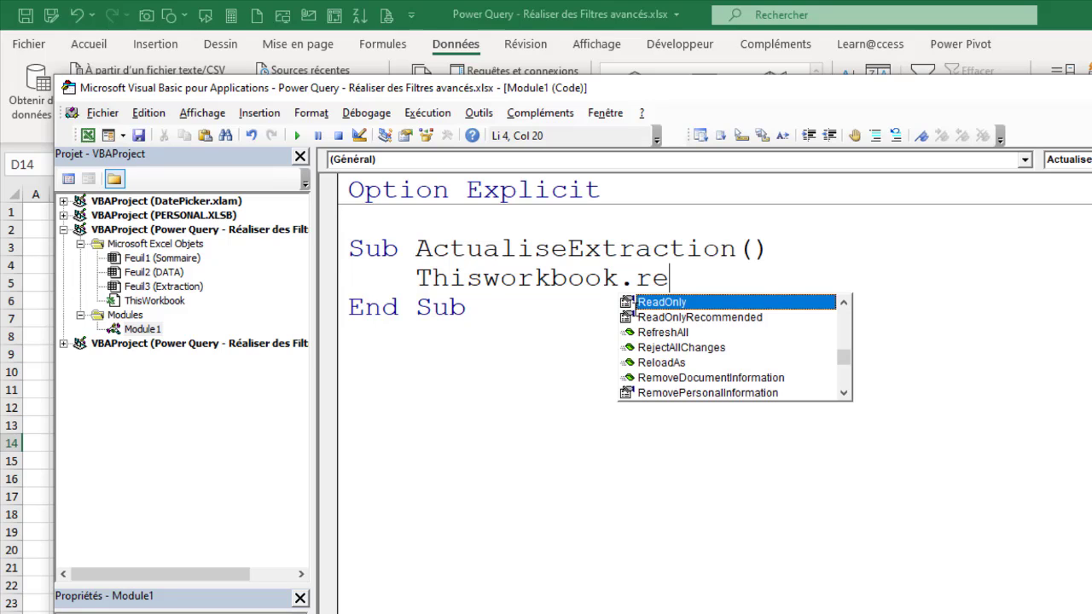
key(Down)
key(Down)
key(Tab)
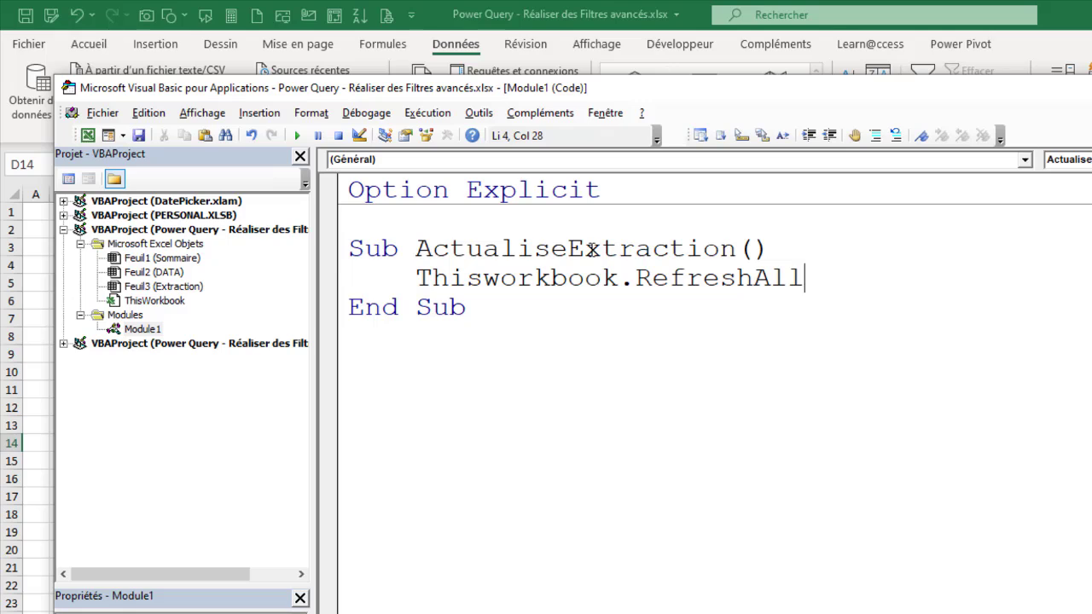
drag(431, 249, 664, 247)
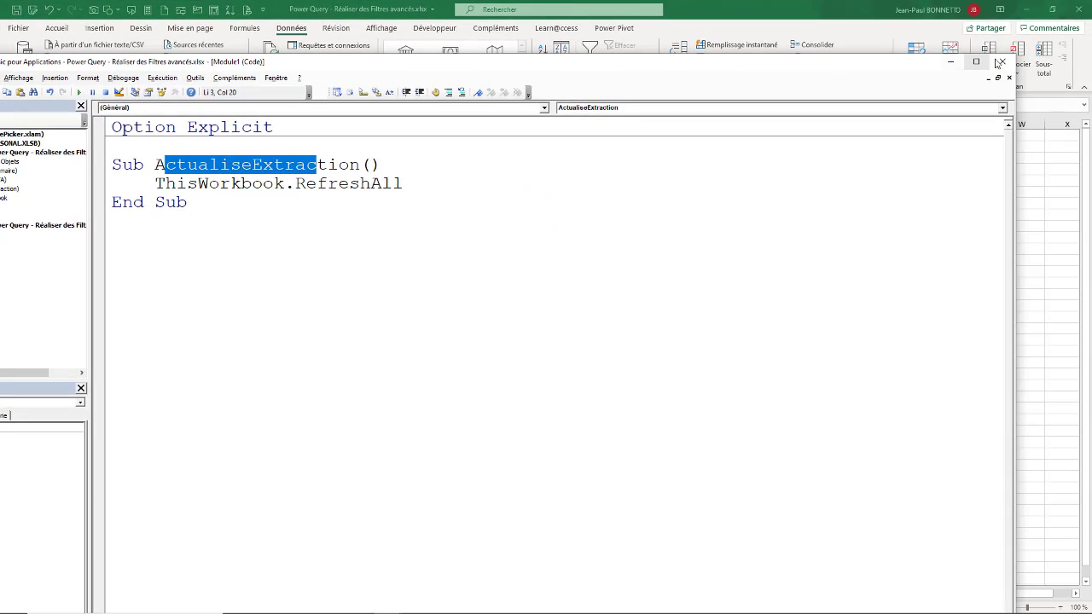
Insert the solid funnel icon from a 'Filtre' search, place it under Région, and colour it orange.
click(1002, 63)
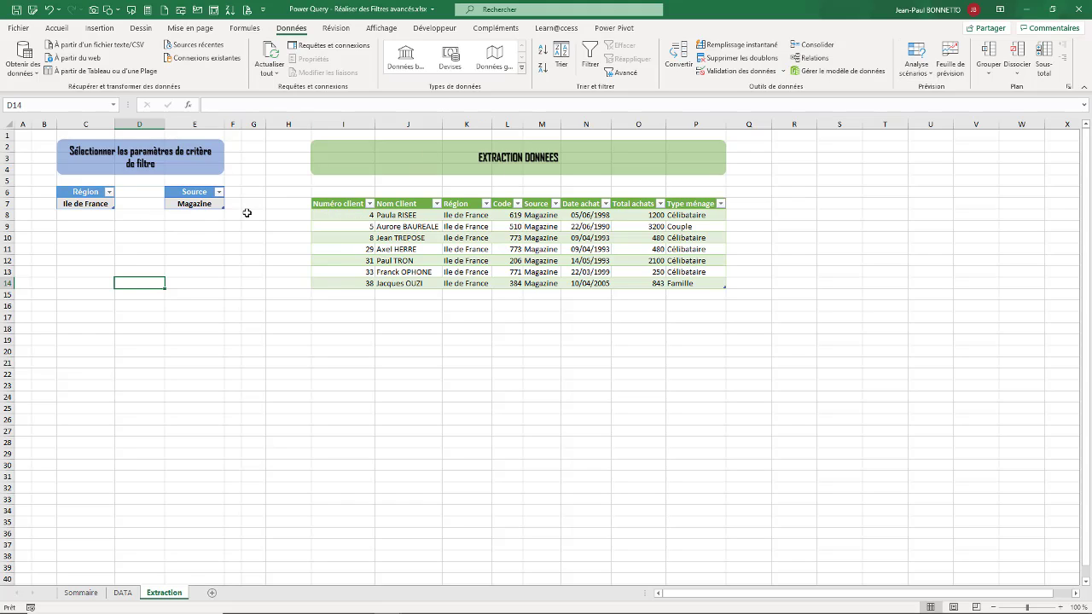
click(108, 259)
click(99, 28)
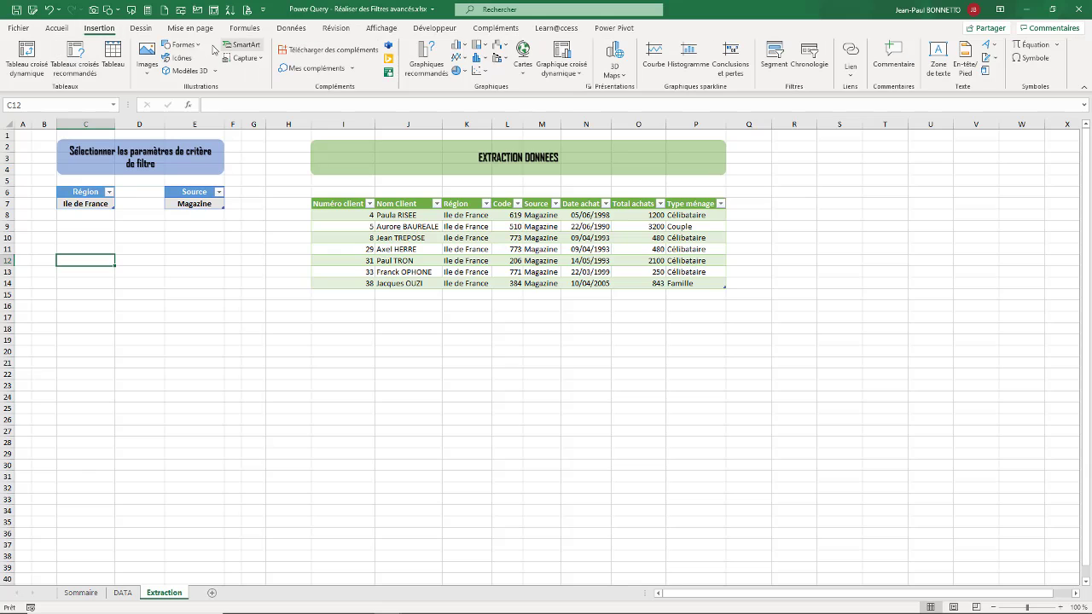
click(182, 58)
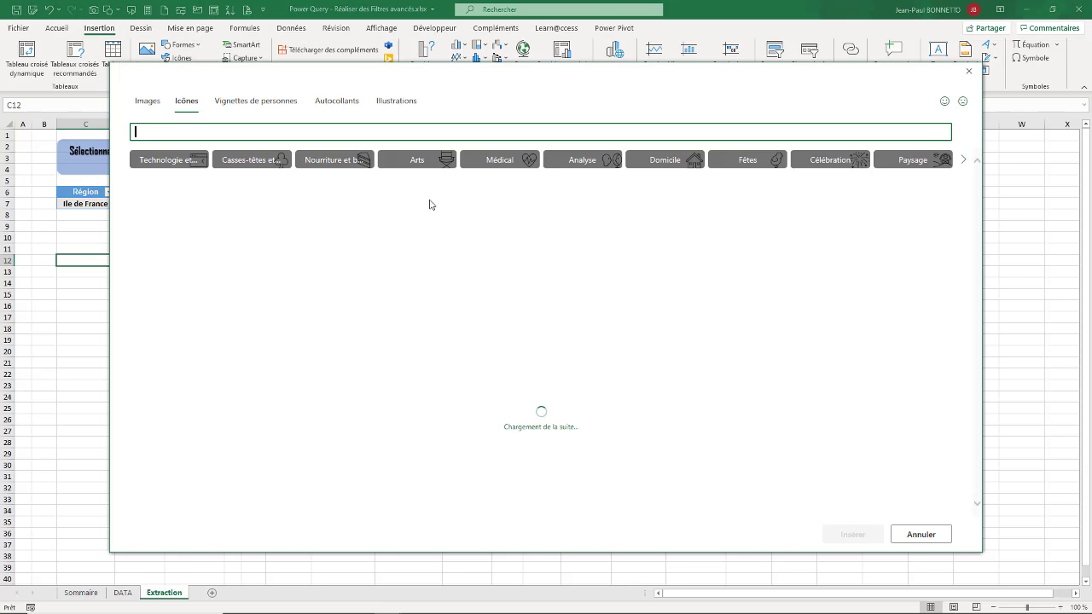
text(Filtre)
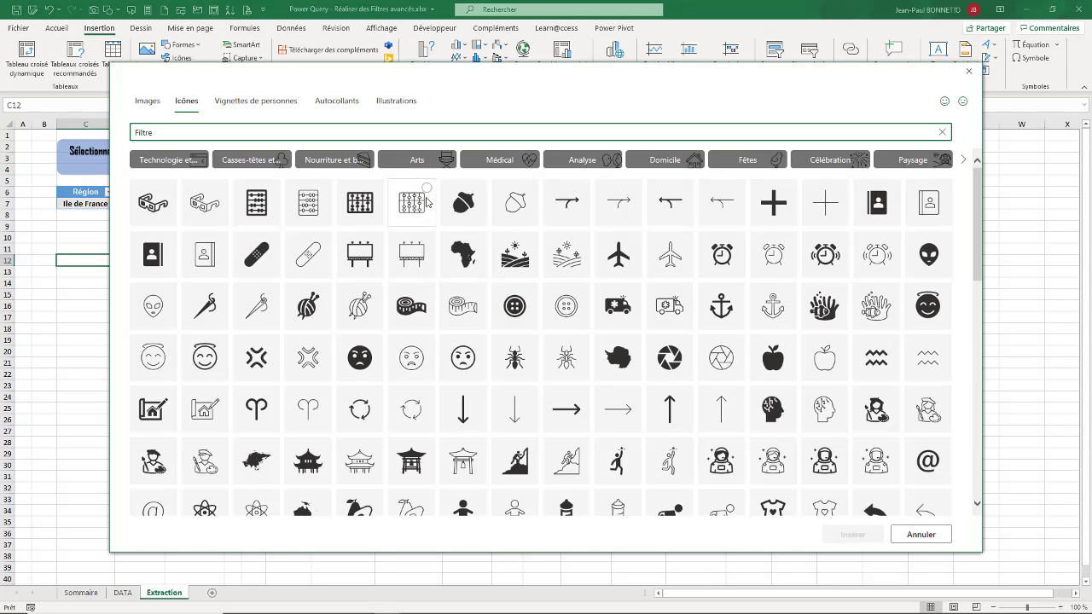
click(153, 173)
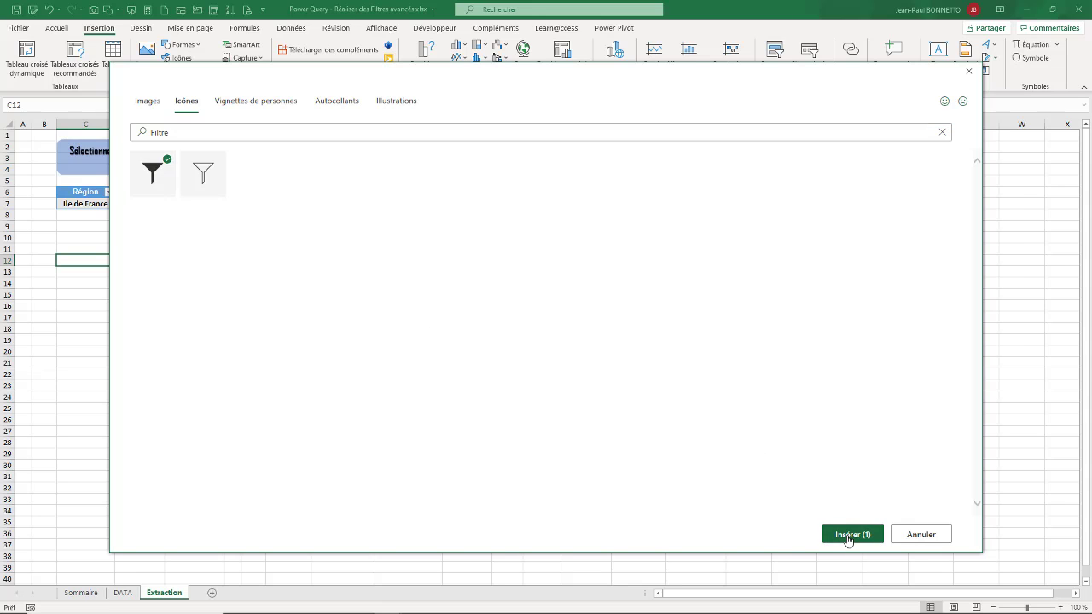
click(849, 535)
mouse_move(112, 285)
mouse_down()
mouse_move(205, 366)
mouse_move(150, 349)
mouse_up()
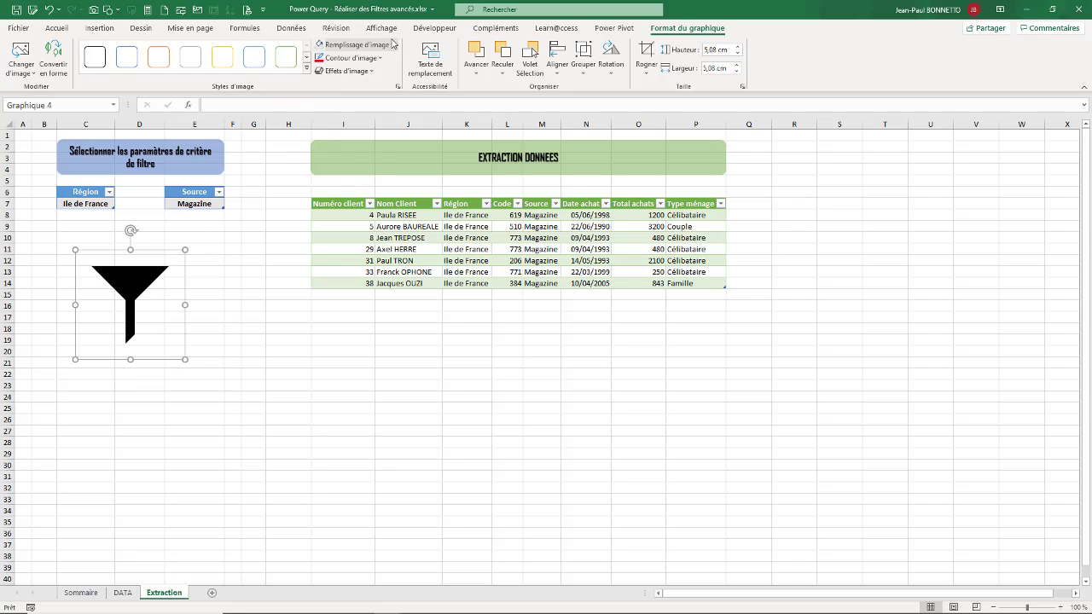
click(392, 44)
click(372, 95)
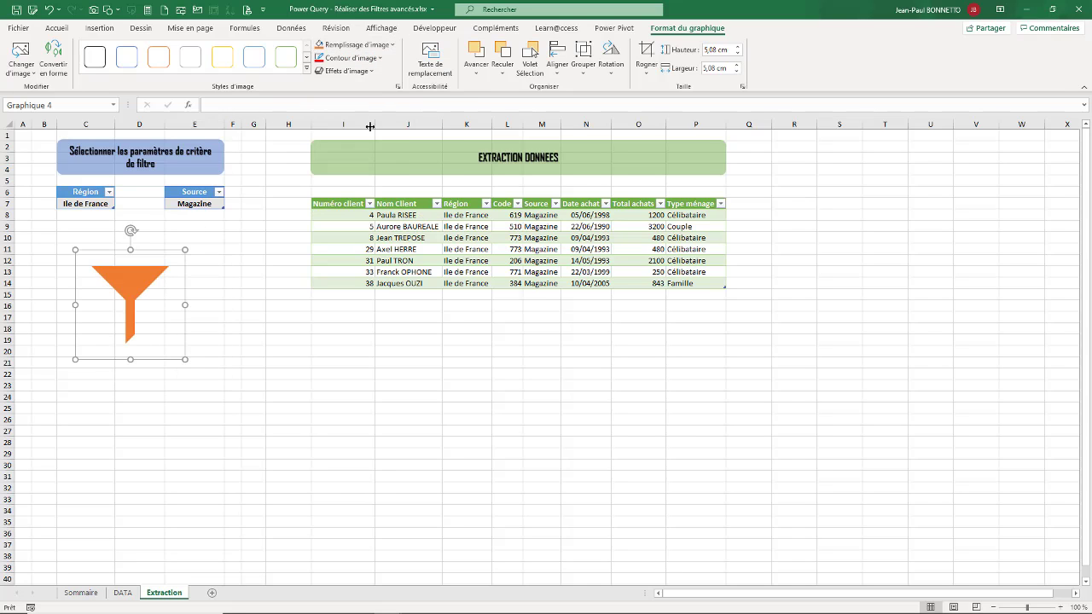
Assign the ActualiseExtraction macro to the funnel icon.
right_click(133, 285)
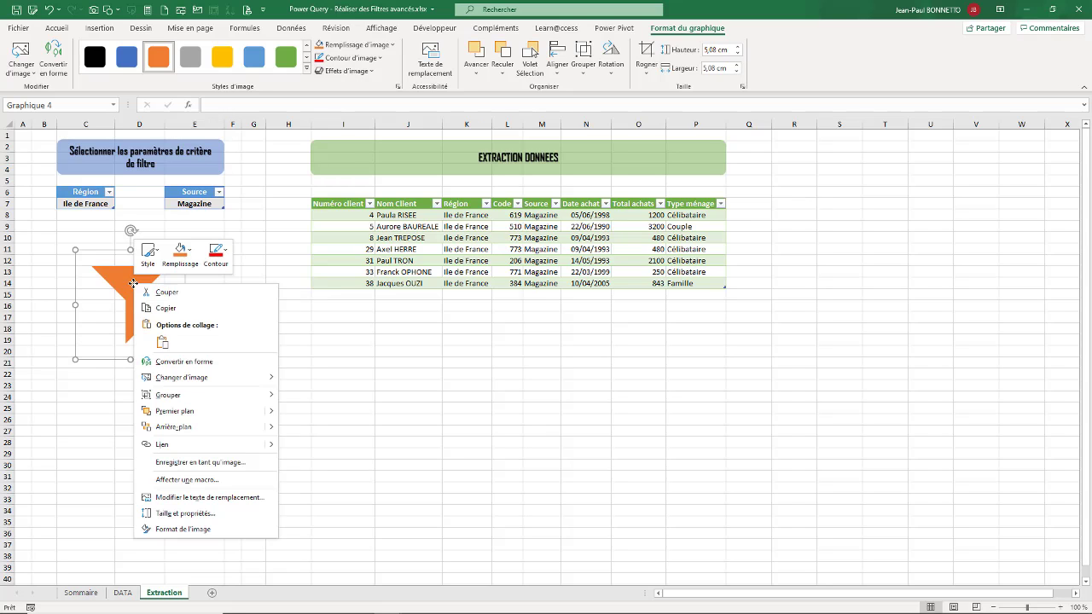
click(184, 479)
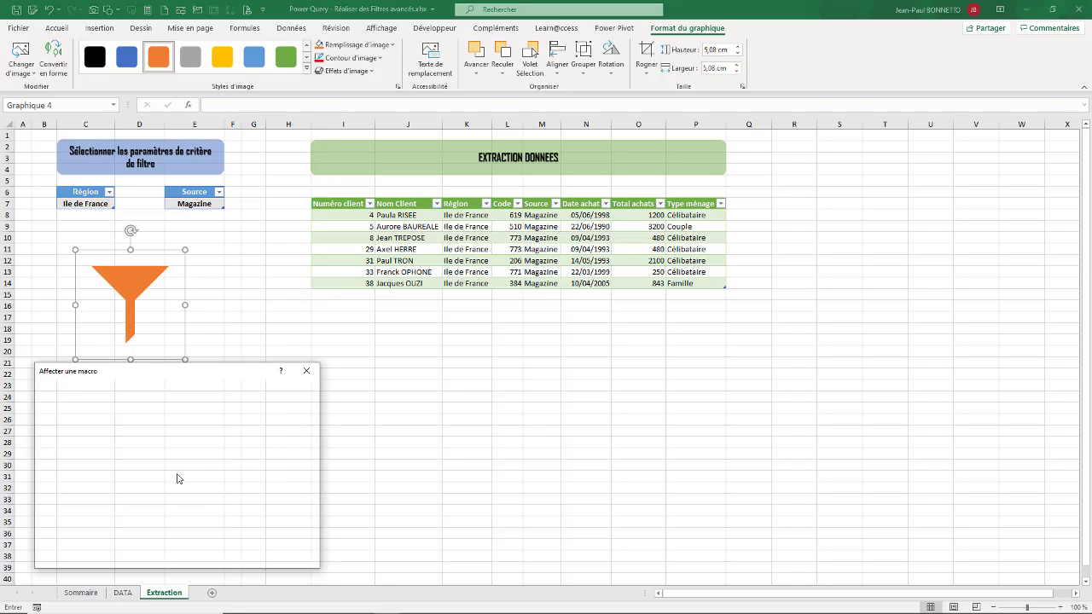
click(71, 411)
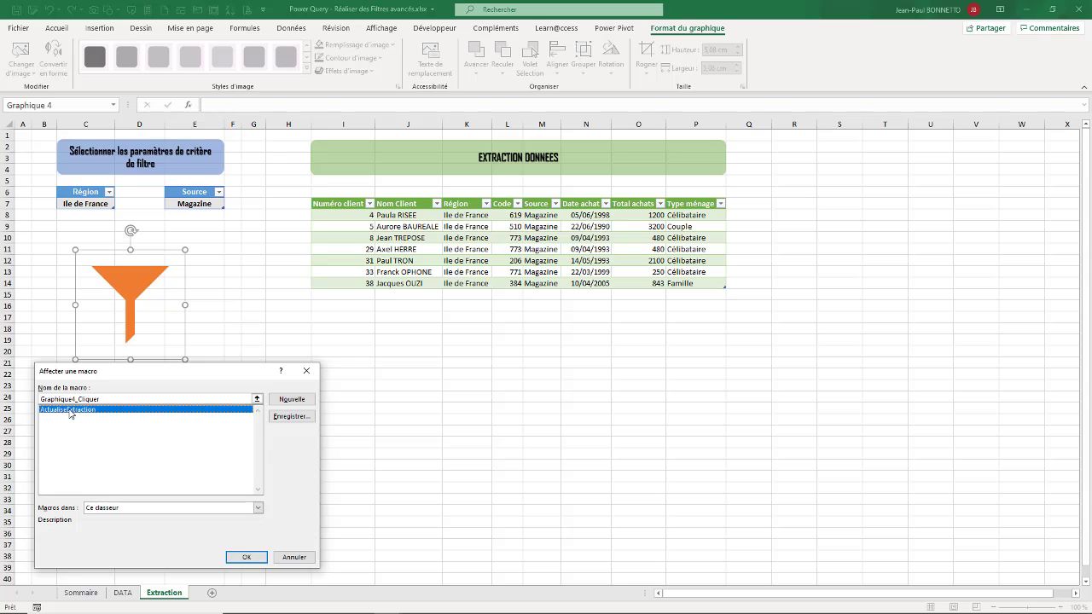
click(223, 557)
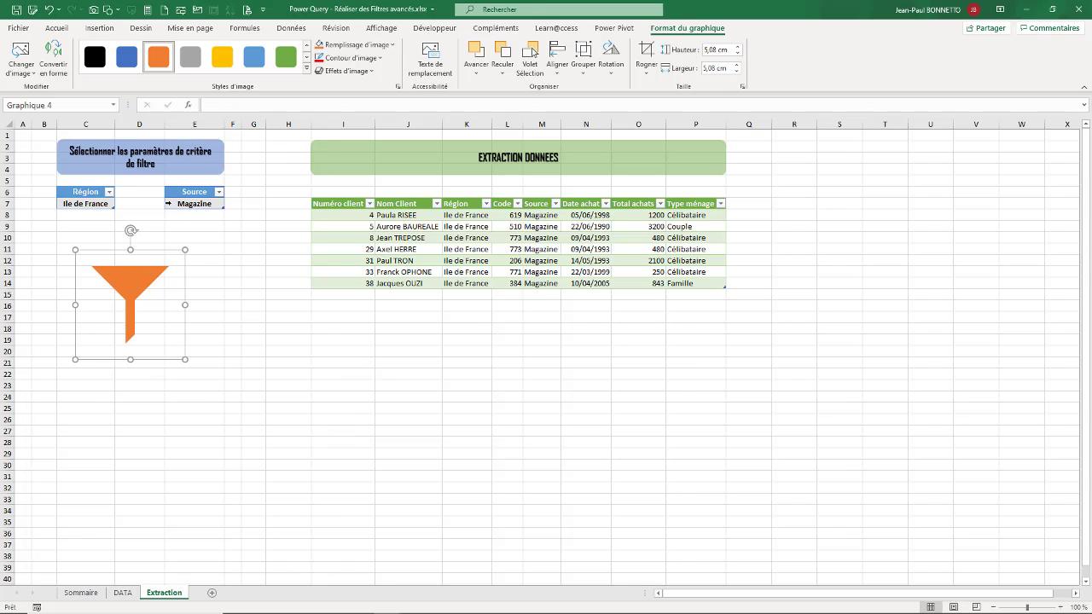
Choose Aquitaine as the Région criterion and click the funnel to refresh.
click(92, 205)
click(120, 204)
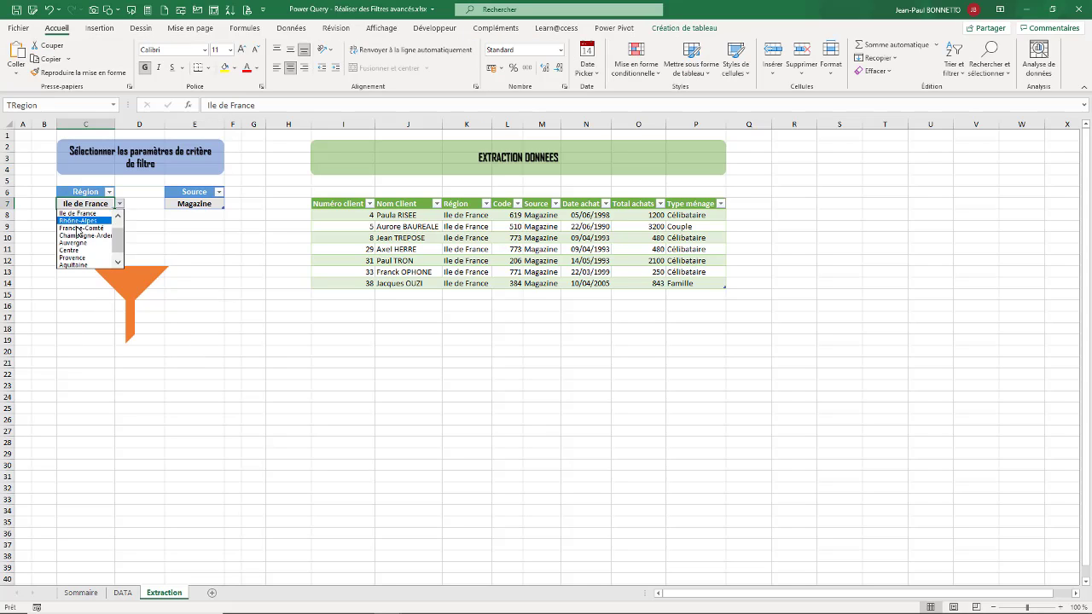
click(74, 265)
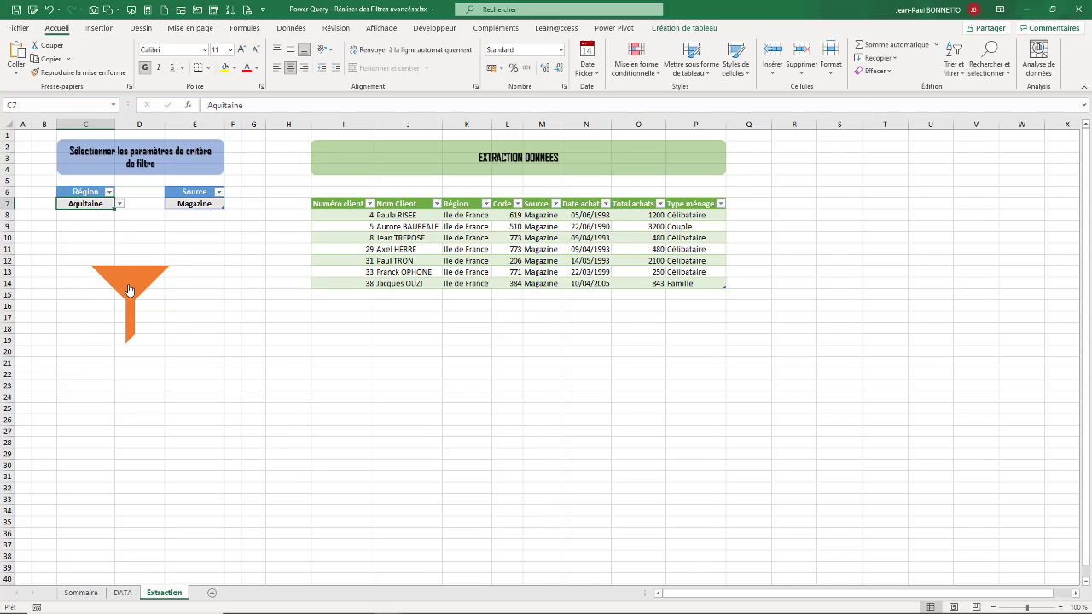
click(129, 290)
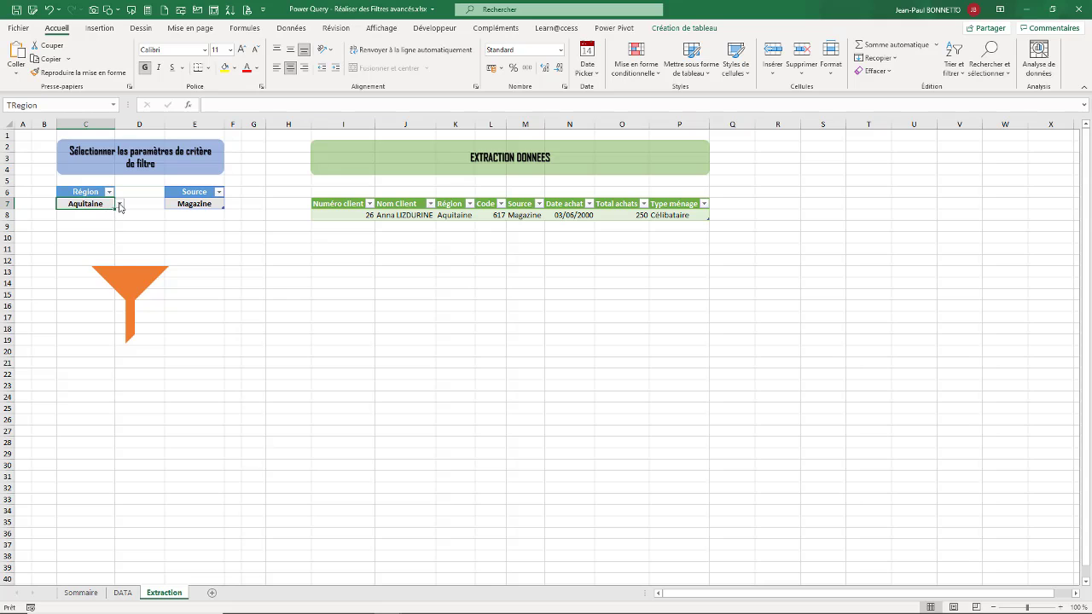
Switch the Région back to Ile de France and click the funnel to refresh again.
click(119, 204)
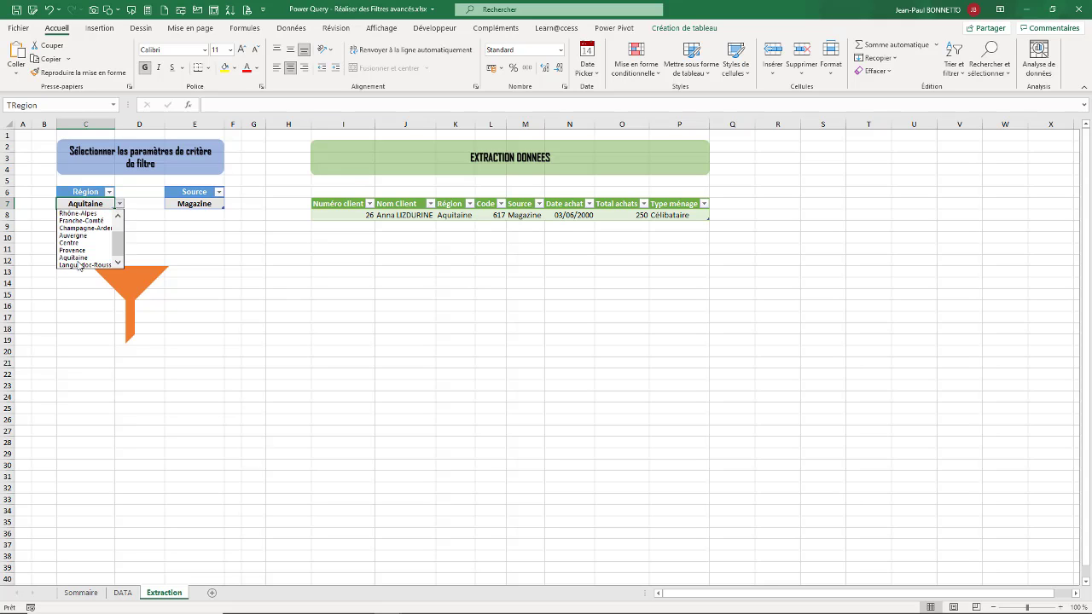
click(119, 216)
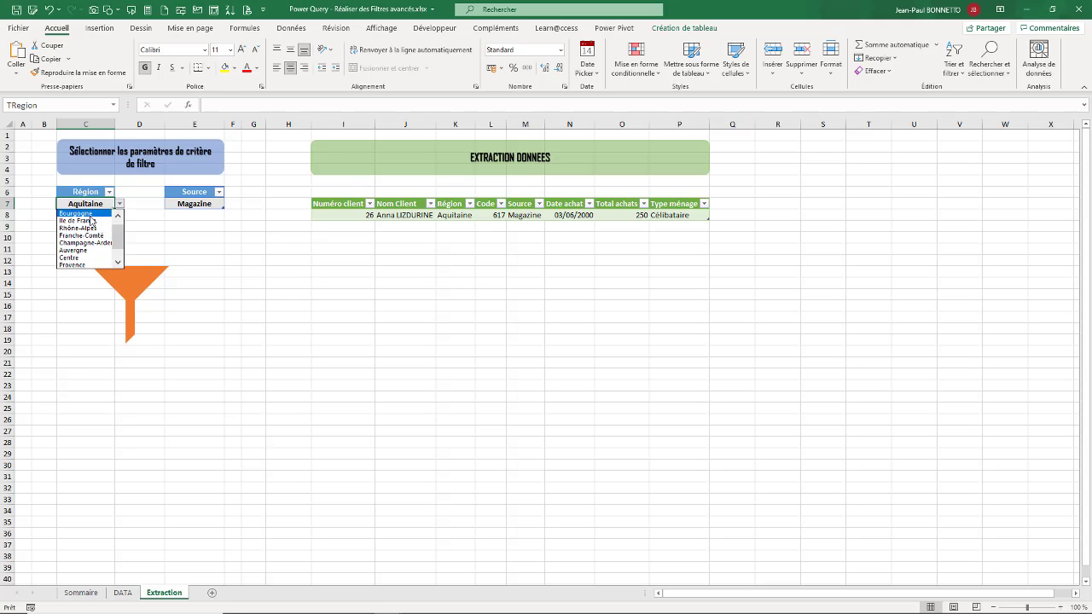
click(79, 213)
click(130, 286)
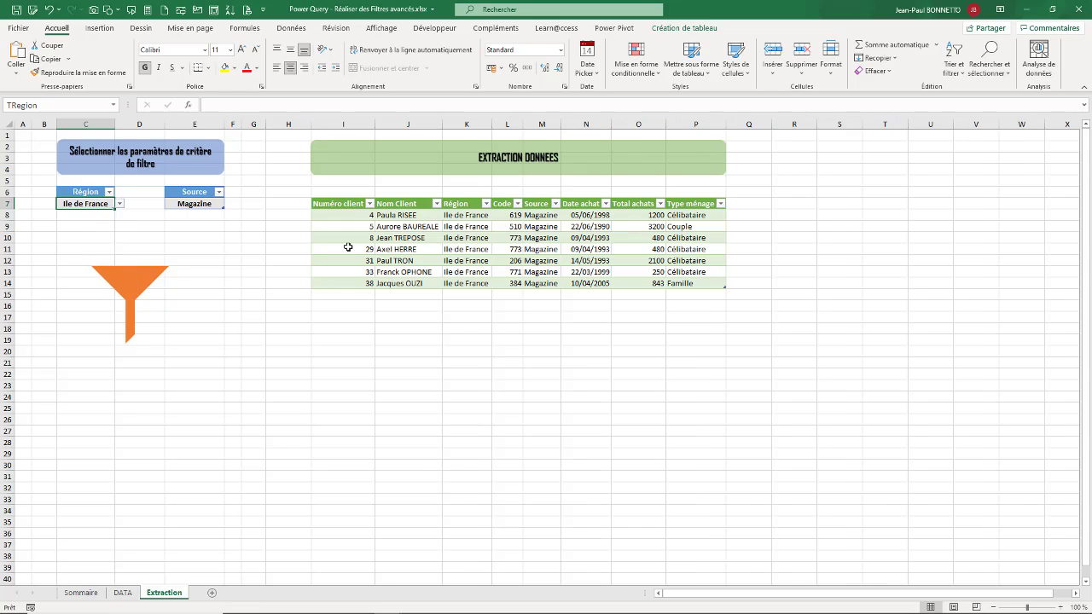
click(433, 351)
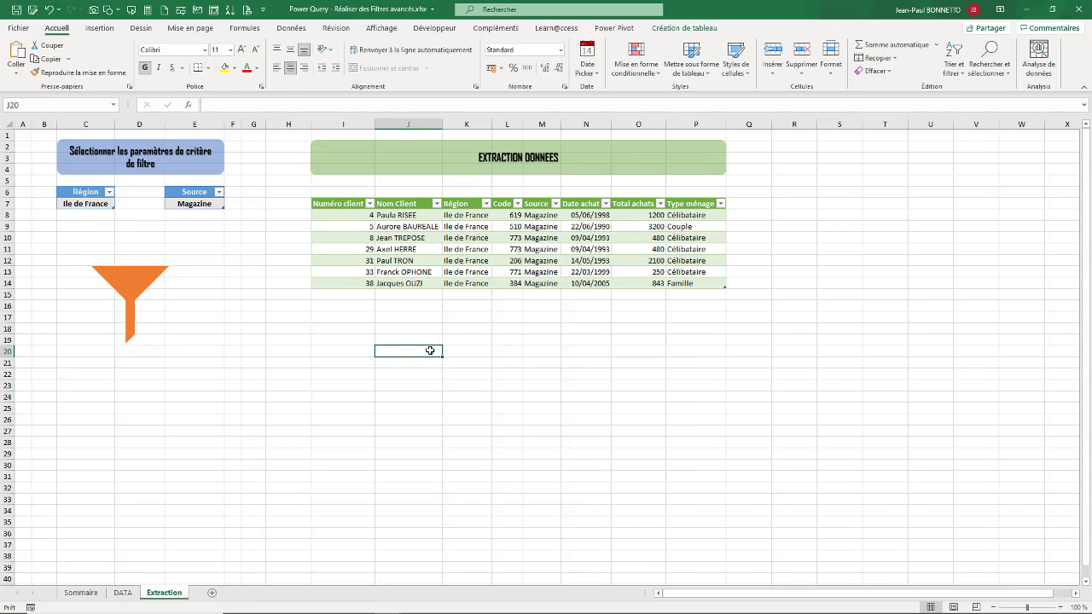
click(383, 29)
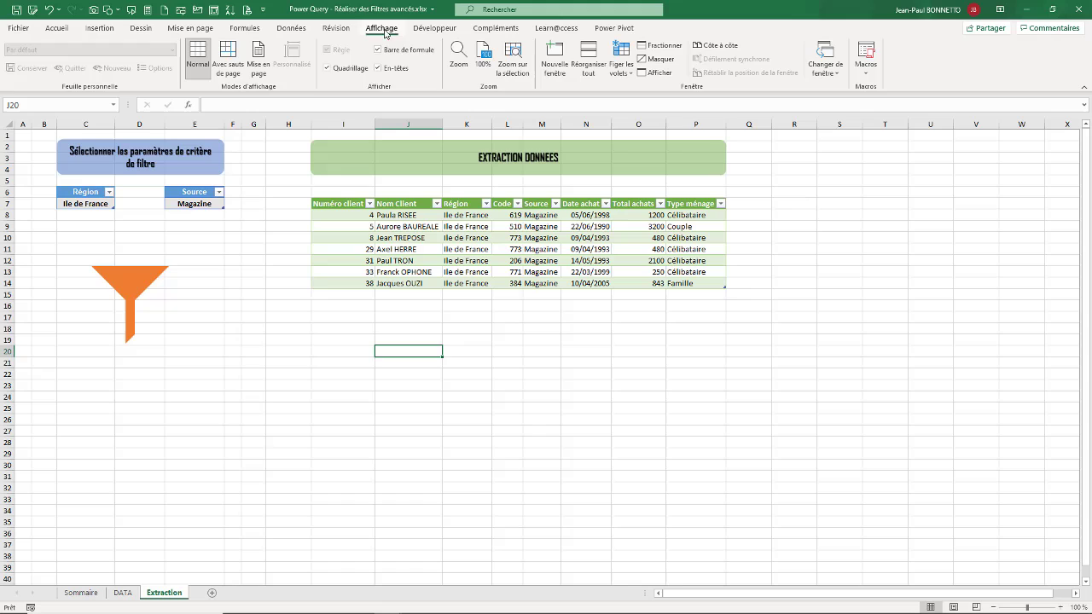
Turn off Quadrillage gridlines on Extraction, review the criteria and results, then go to DATA.
click(327, 68)
click(366, 350)
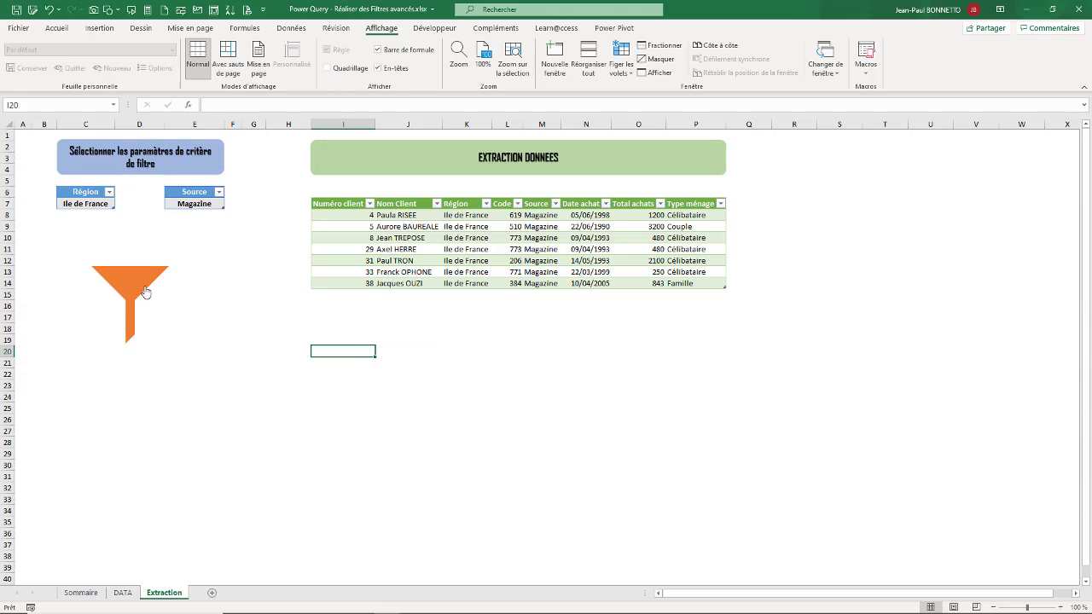
click(467, 351)
click(94, 205)
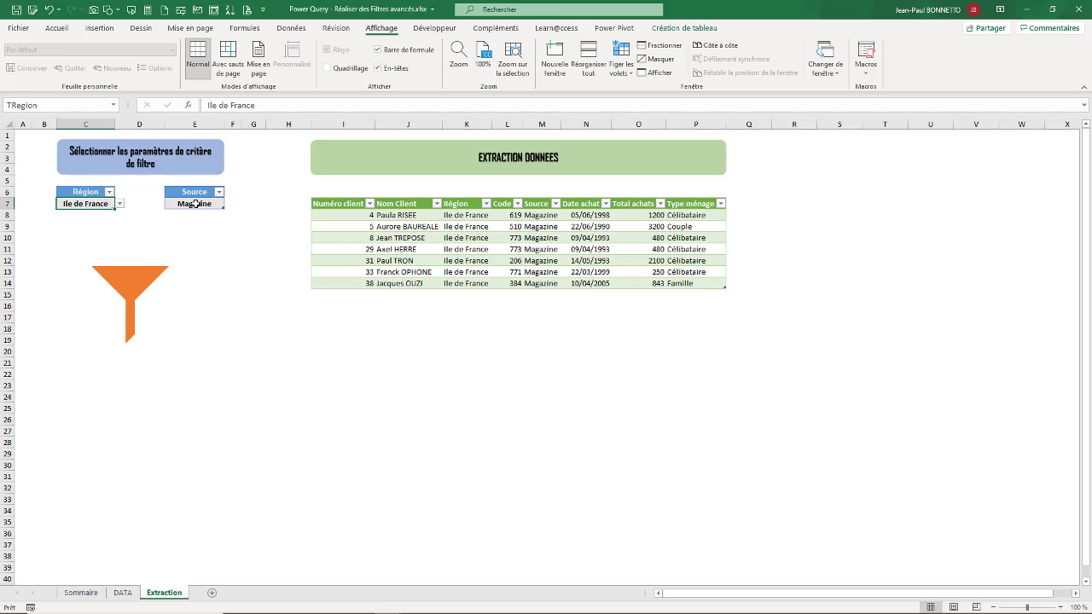
click(200, 205)
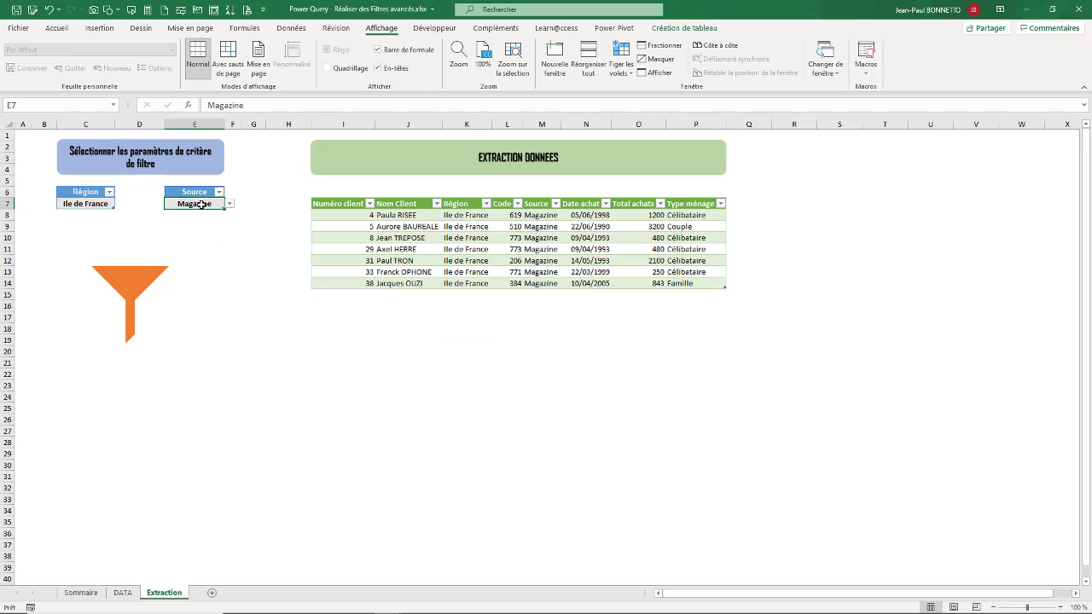
click(291, 28)
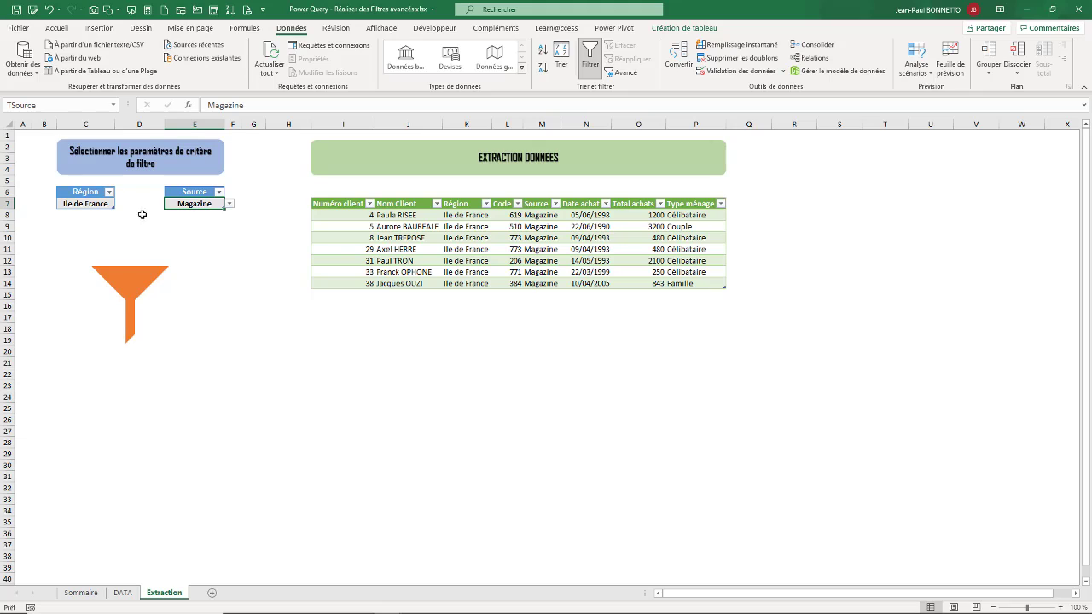
click(465, 238)
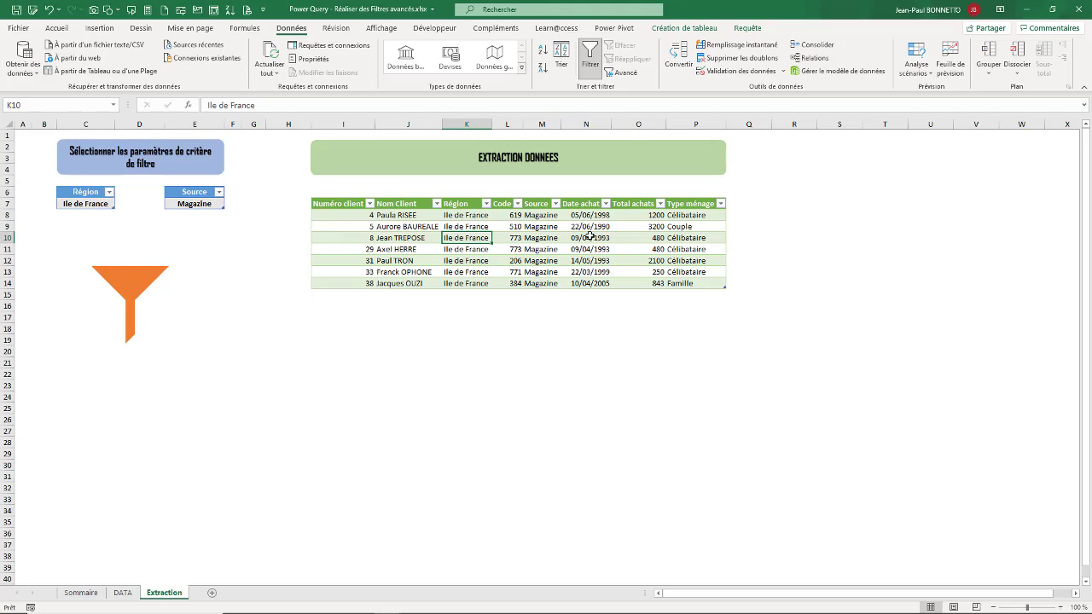
click(122, 593)
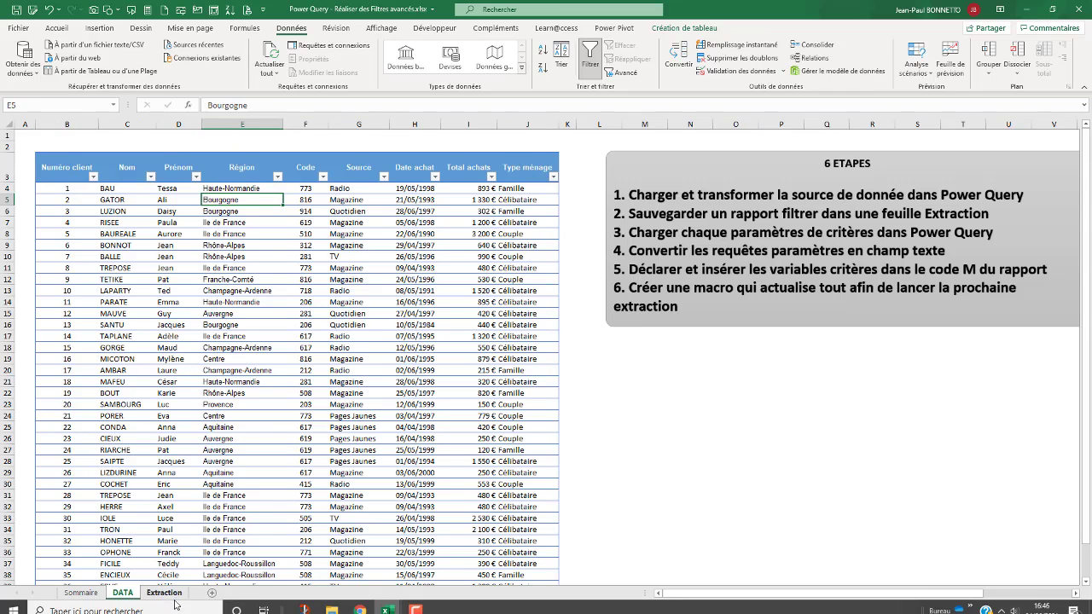
Revisit the Extraction sheet's results, then finish on the Sommaire sheet.
click(170, 594)
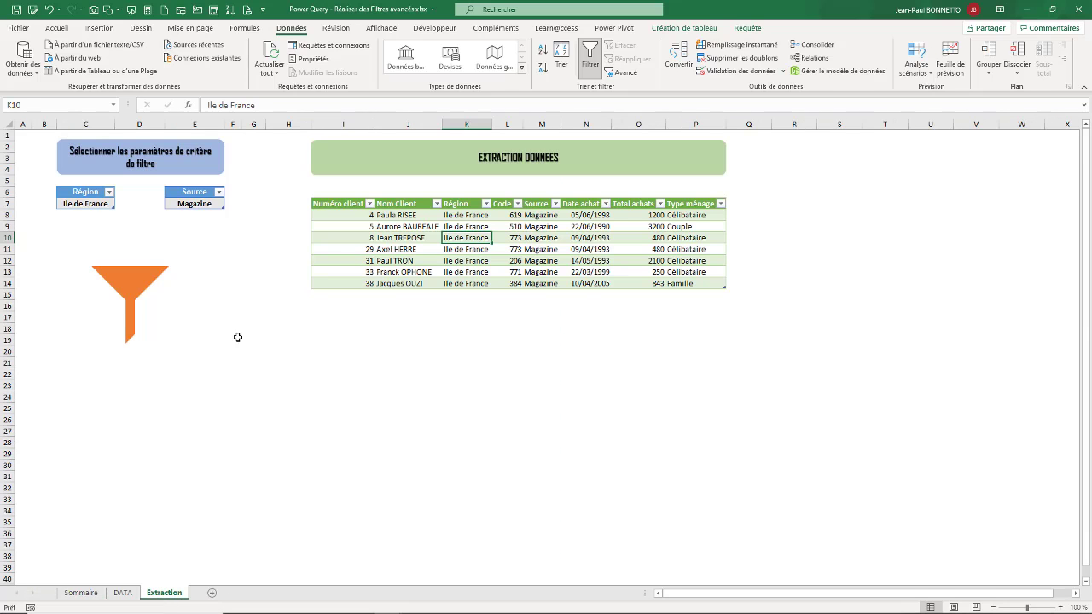
click(551, 252)
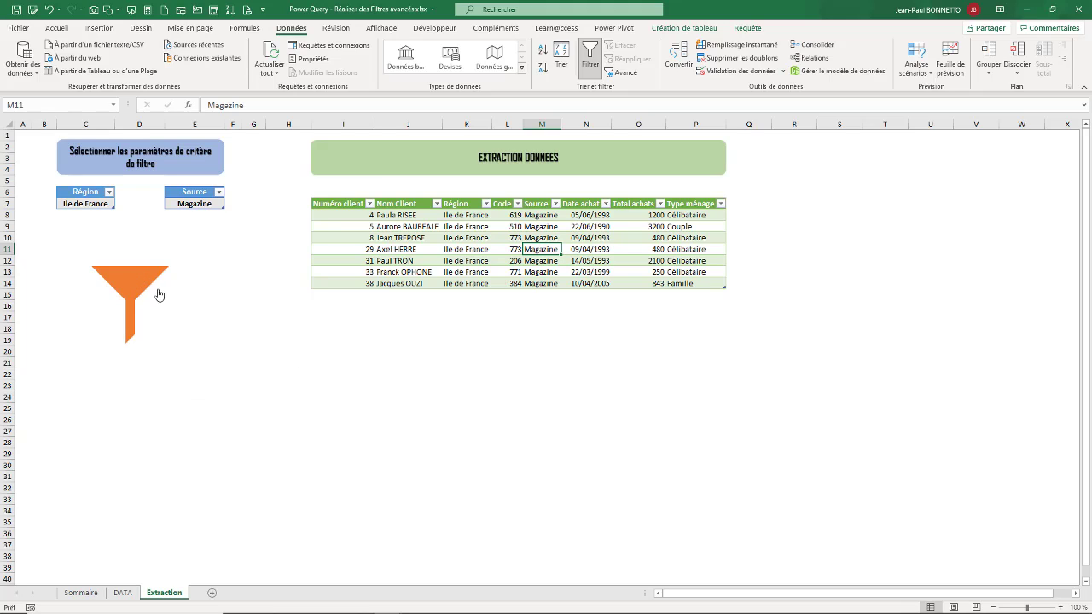
click(80, 593)
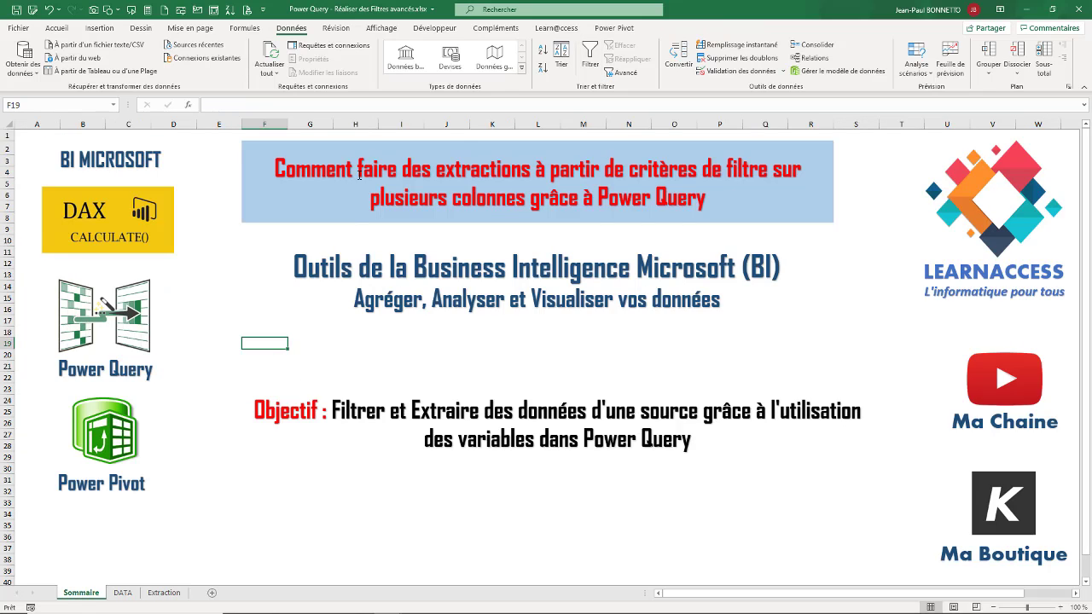